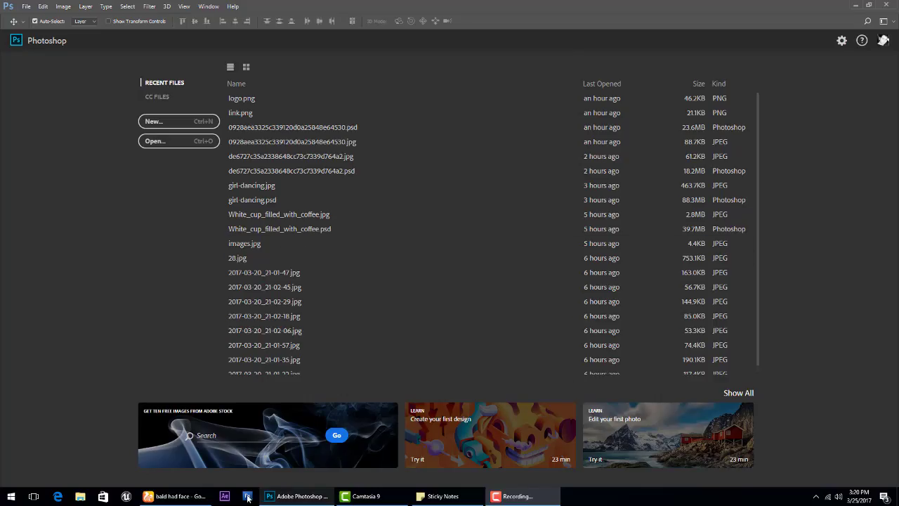
Download the bearded bald man's photo from the Google Images bald-face results
left_click(176, 496)
scroll(395, 290, "up", 5)
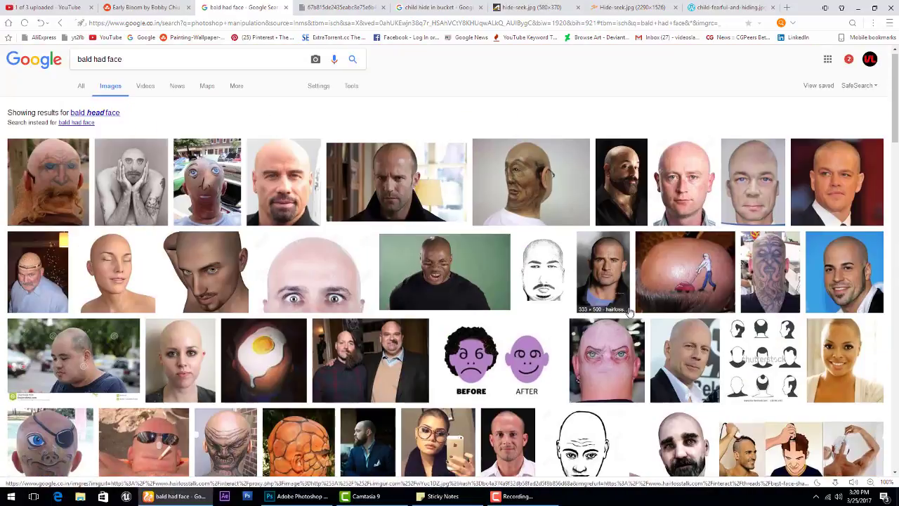
left_click(622, 181)
key("ctrl+Tab")
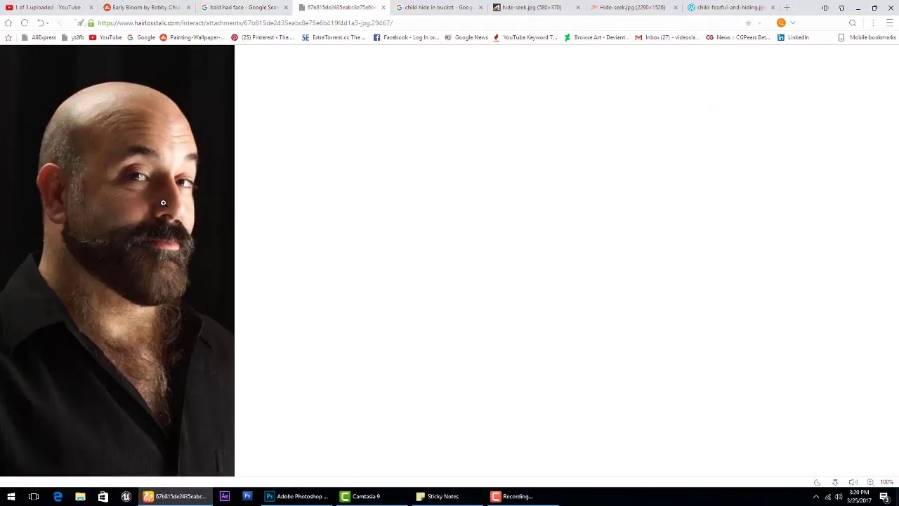
right_click(144, 189)
left_click(169, 204)
left_click(510, 292)
Open the downloaded bald-man jpg from the Desktop folder in Photoshop
left_click(299, 496)
left_click(169, 140)
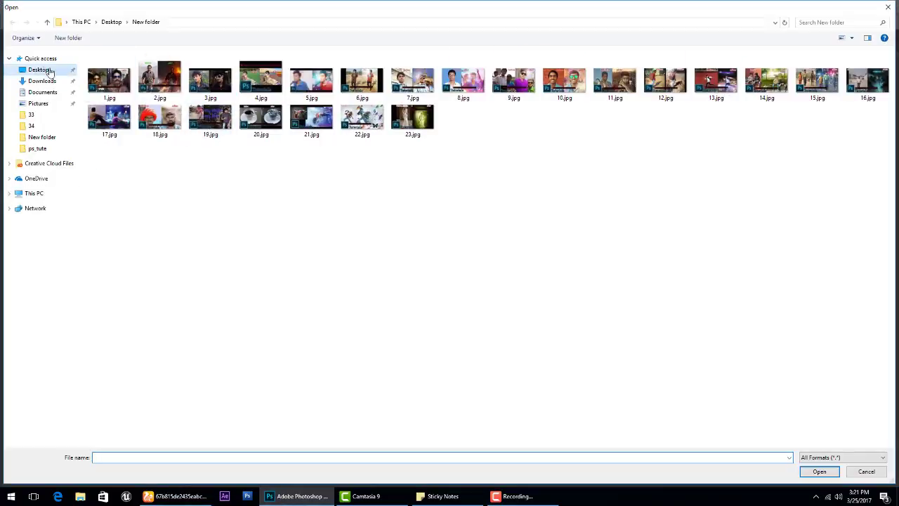
left_click(459, 99)
double_click(459, 100)
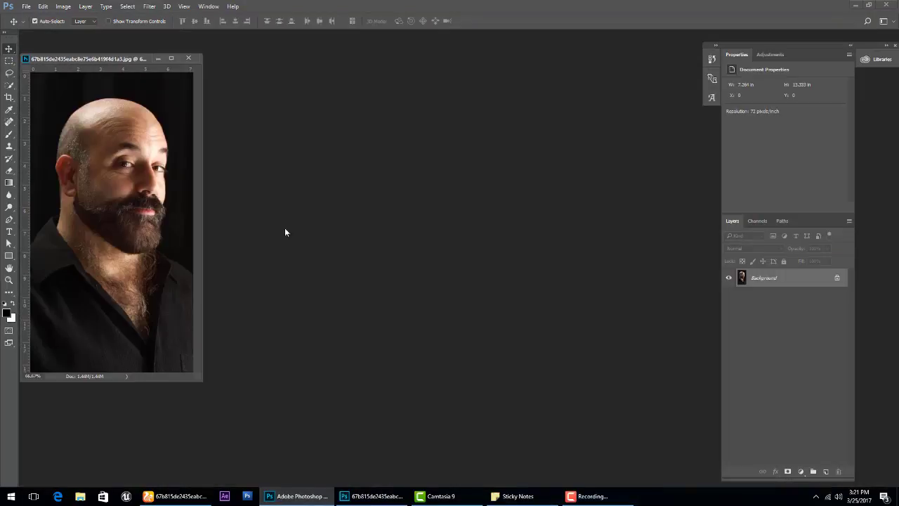
left_click_drag(201, 380, 429, 450)
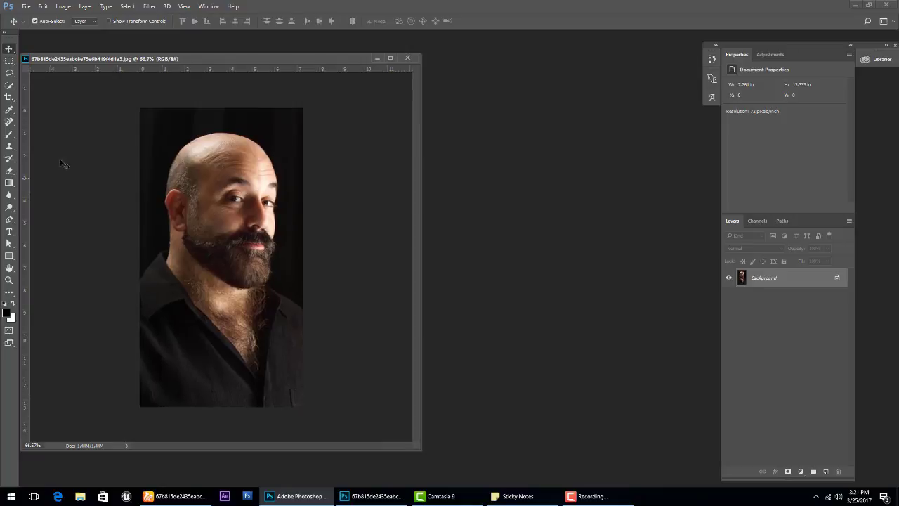
Undo a white canvas extension and unlock the Background into Layer 0
left_click(9, 97)
left_click_drag(322, 115, 321, 143)
key("Return")
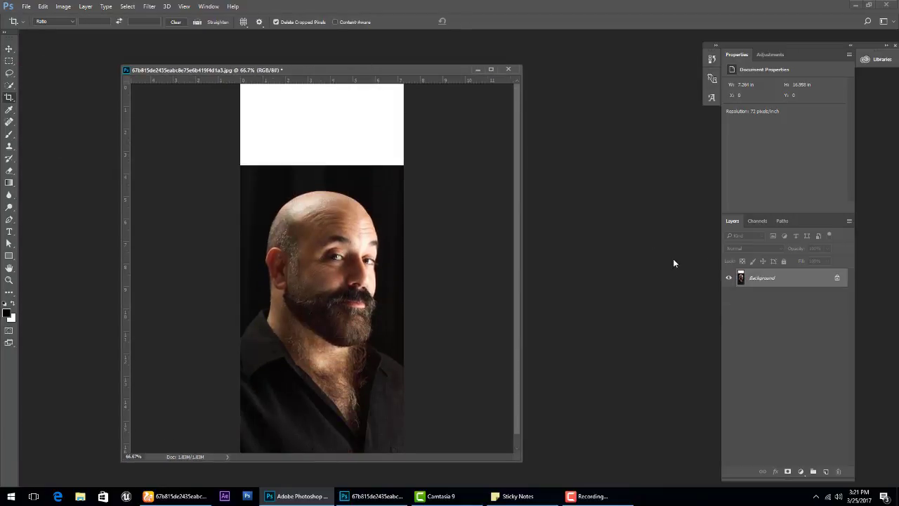
key("ctrl+z")
left_click(836, 277)
double_click(838, 276)
key("Escape")
Crop the canvas taller for a transparent band above the head, viewing at 200%
key("ctrl+a")
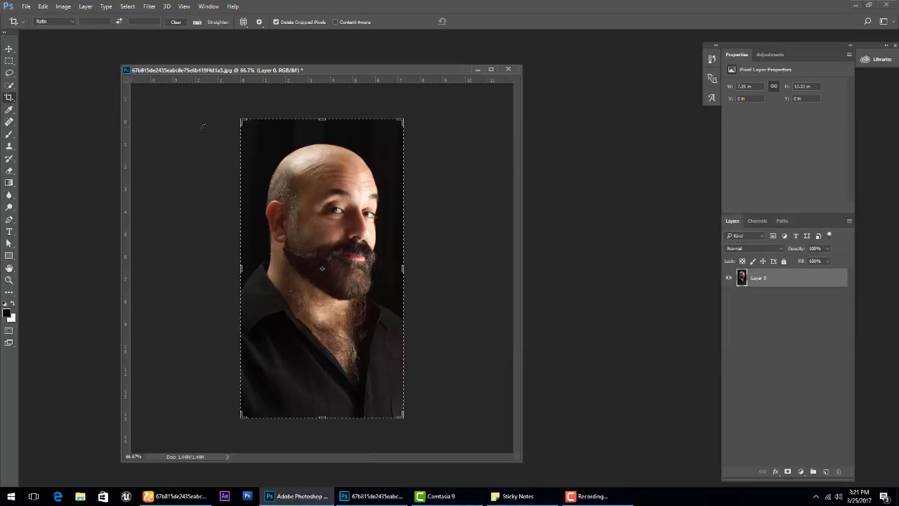
left_click_drag(321, 119, 322, 98)
key("Return")
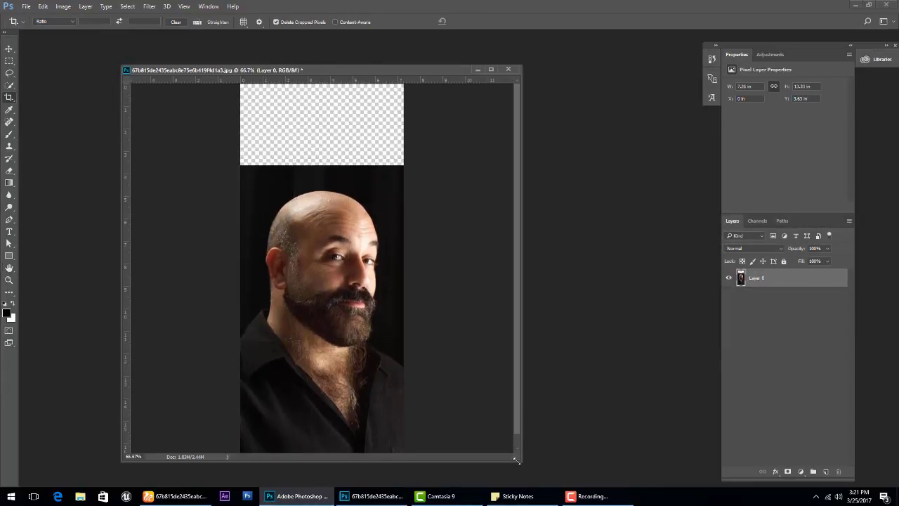
left_click_drag(525, 465, 570, 481)
scroll(465, 368, "up", 2)
scroll(406, 241, "down", 1)
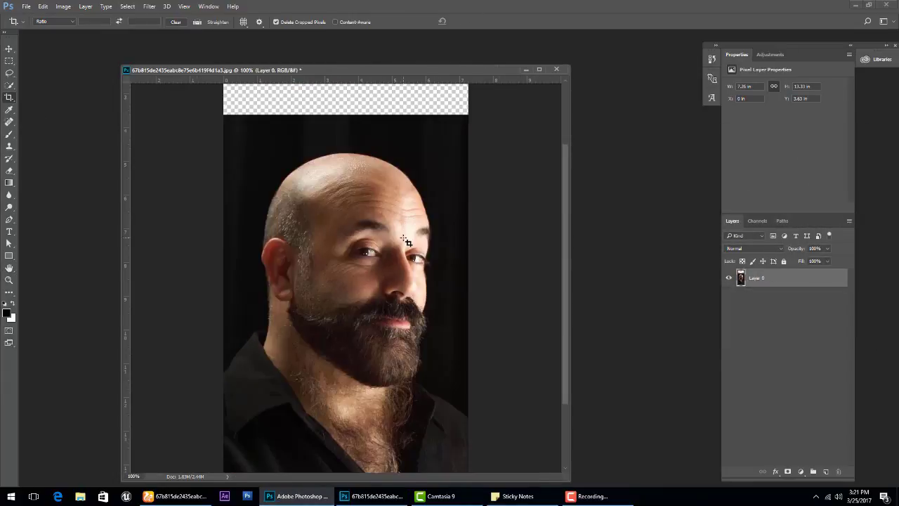
key("ctrl+plus")
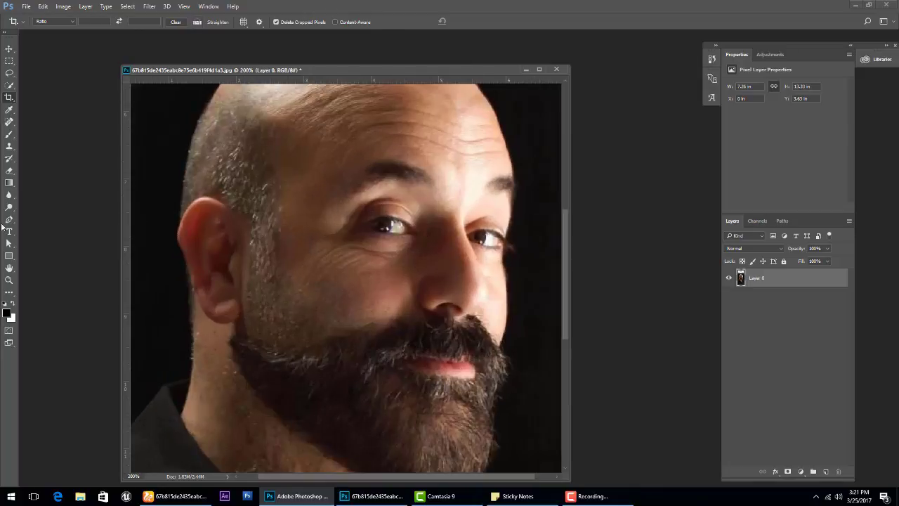
Trace a closed pen path around the bald crown above the forehead and load it as a selection
left_click(9, 220)
left_click_drag(288, 194, 277, 316)
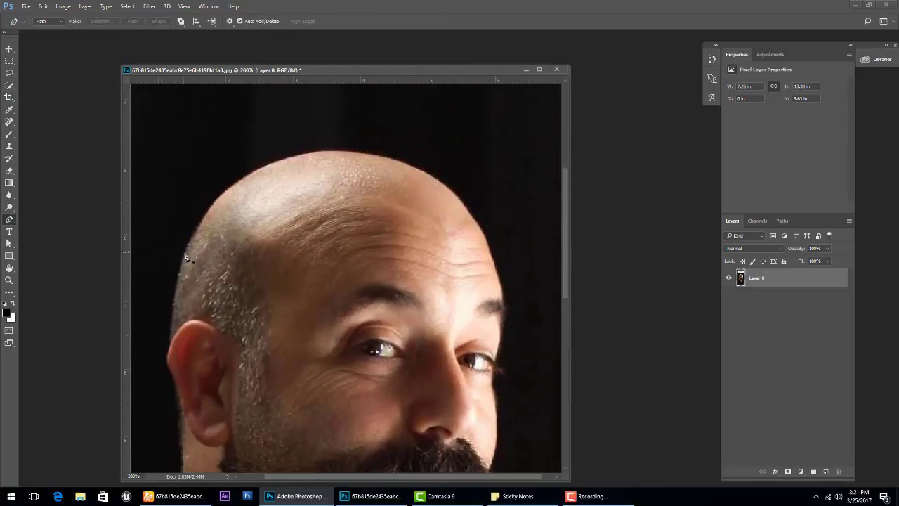
left_click_drag(499, 279, 218, 298)
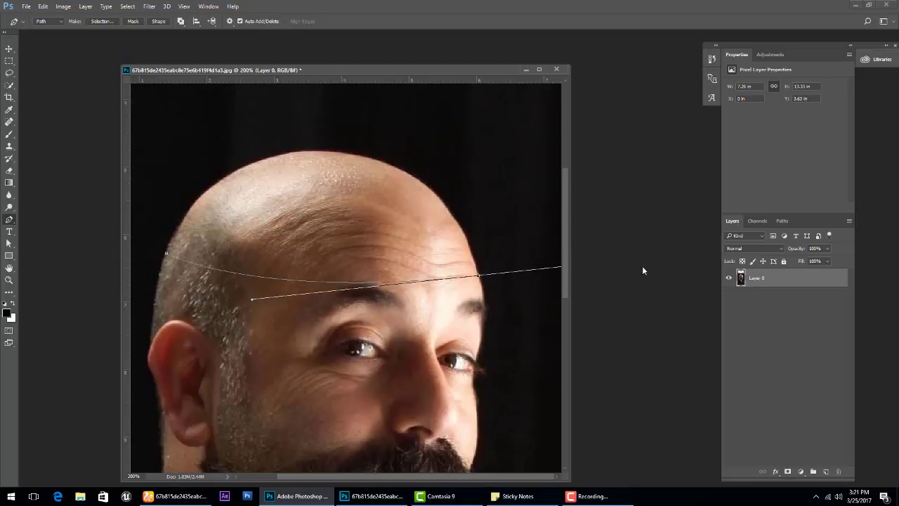
key("ctrl+minus")
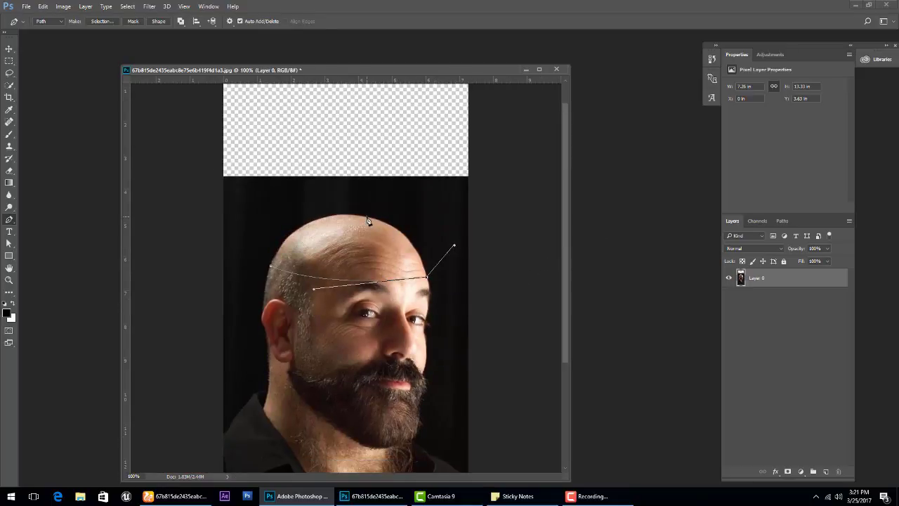
key("ctrl+plus")
left_click_drag(383, 156, 335, 155)
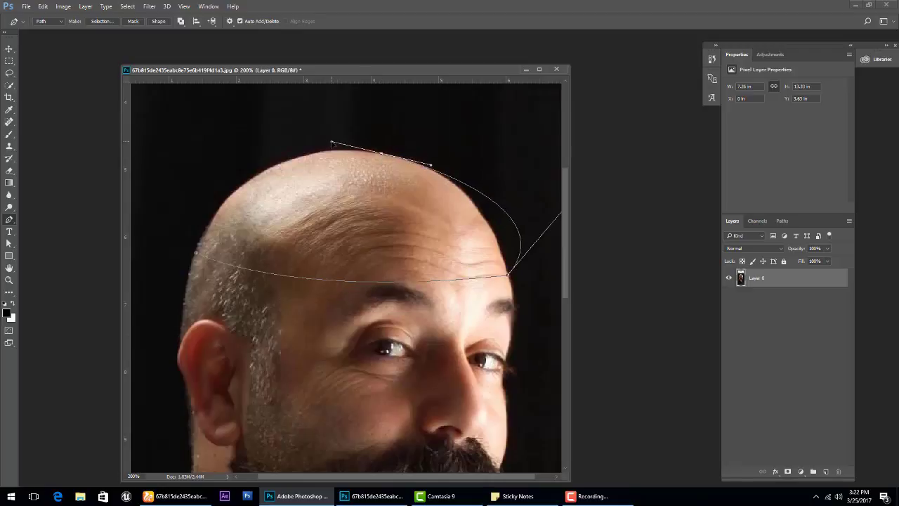
left_click_drag(569, 388, 664, 385)
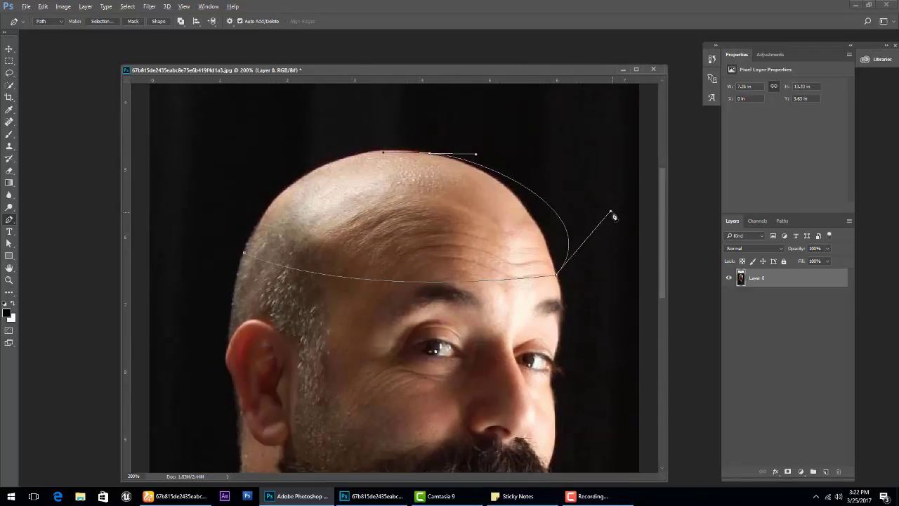
left_click_drag(612, 215, 542, 198)
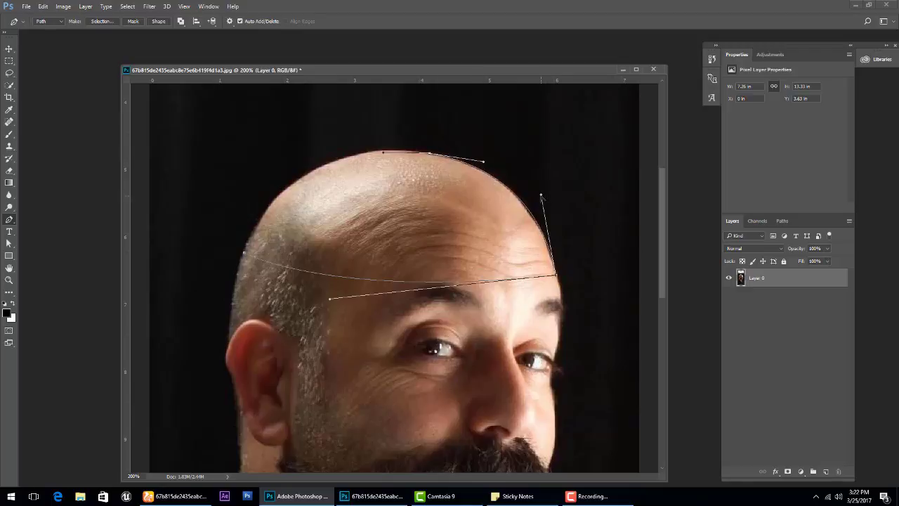
left_click(295, 181)
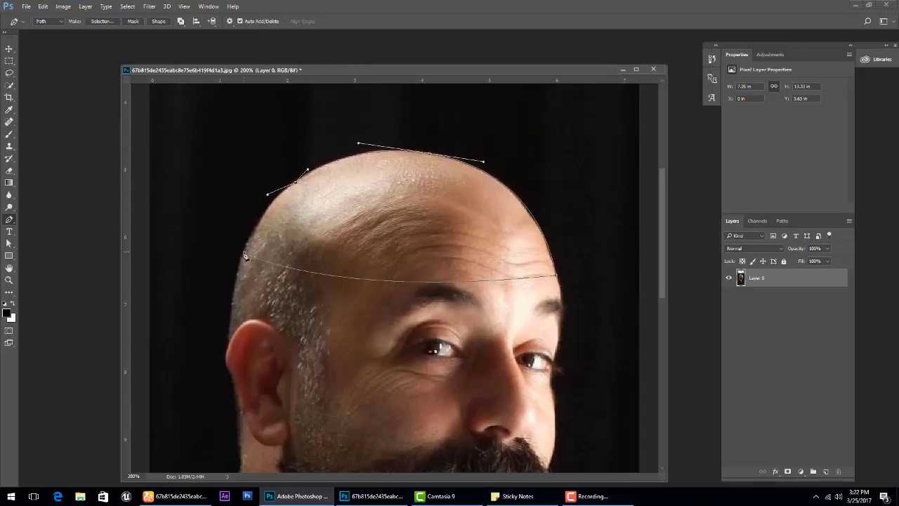
key("ctrl+Return")
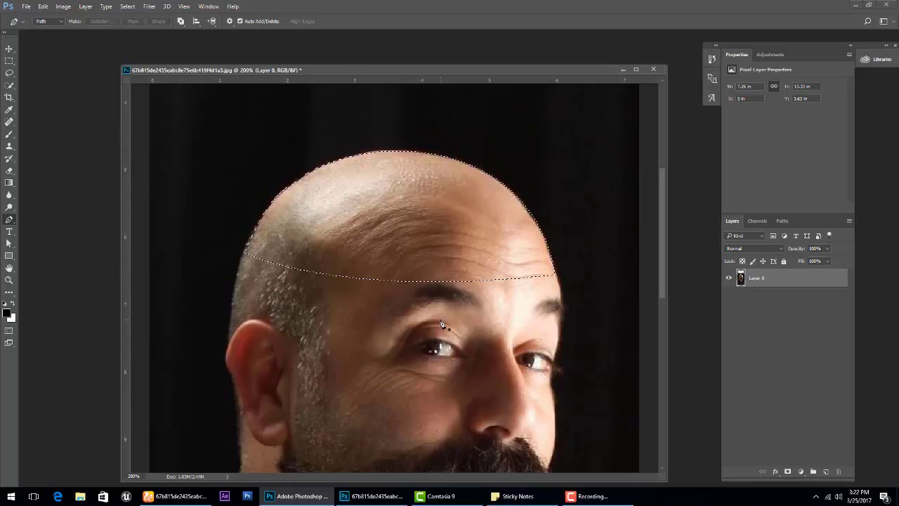
key("ctrl+minus")
Copy the skull cap to its own layer and lift it above the head
left_click(9, 60)
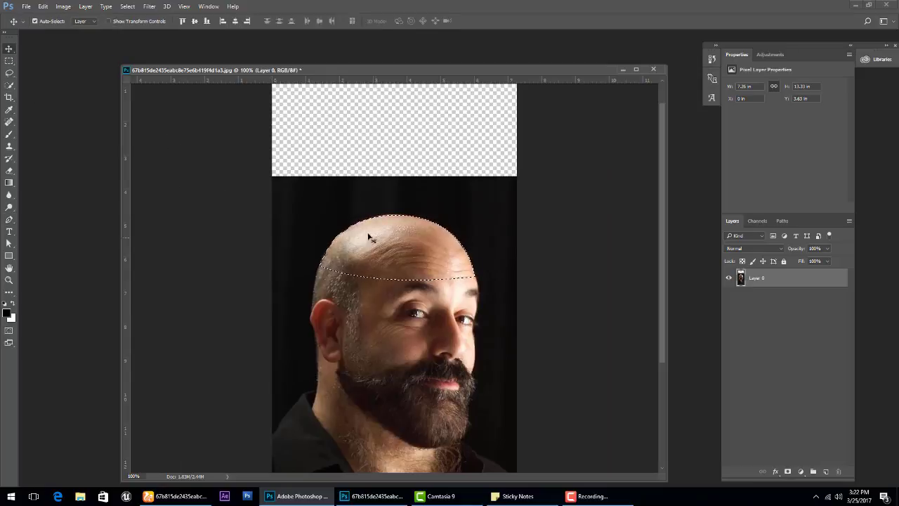
right_click(406, 268)
left_click(429, 356)
left_click(9, 48)
left_click_drag(374, 272, 374, 216)
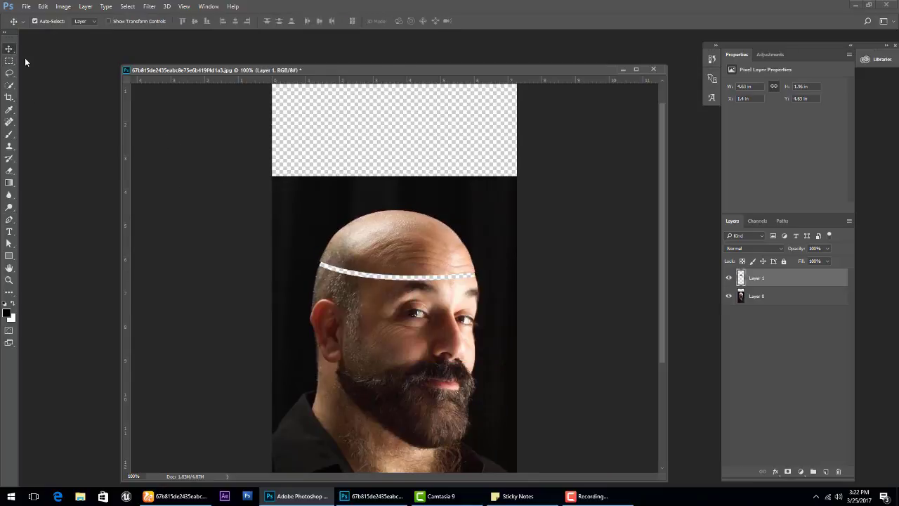
Copy a dark background strip from Layer 0 and stretch it over the transparent top
left_click(729, 278)
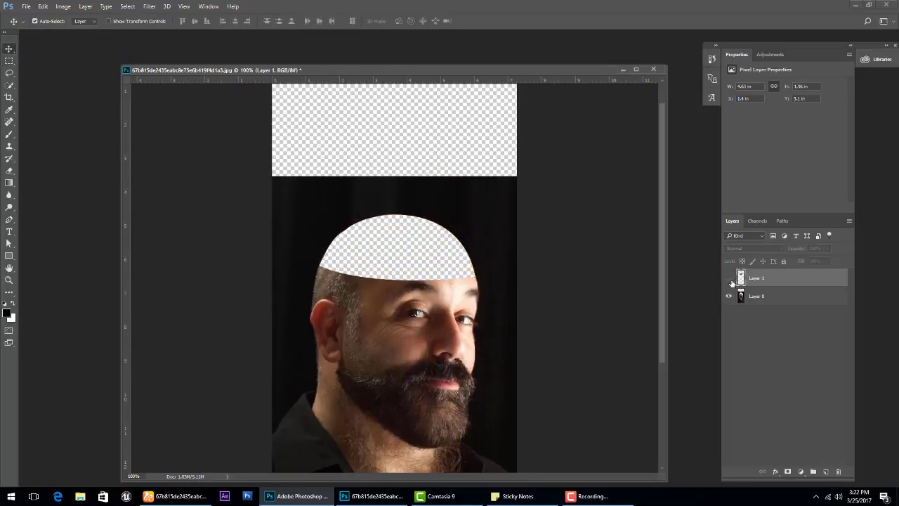
left_click(756, 296)
left_click(9, 61)
left_click_drag(272, 158, 516, 207)
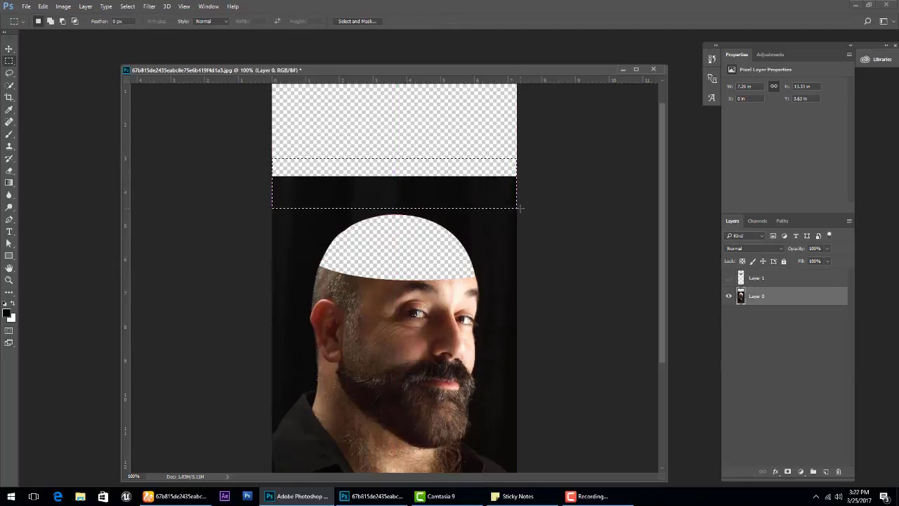
key("ctrl+j")
key("ctrl+t")
left_click_drag(395, 158, 397, 64)
key("Return")
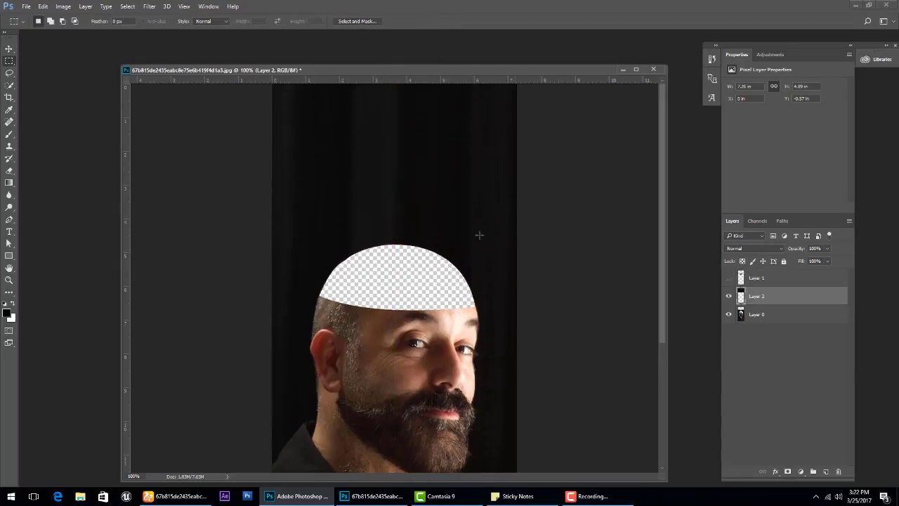
Nudge the skull cap up and place a shifted background copy below Layer 0 to fill the gap
left_click(729, 277)
left_click(9, 49)
left_click_drag(420, 233, 432, 211)
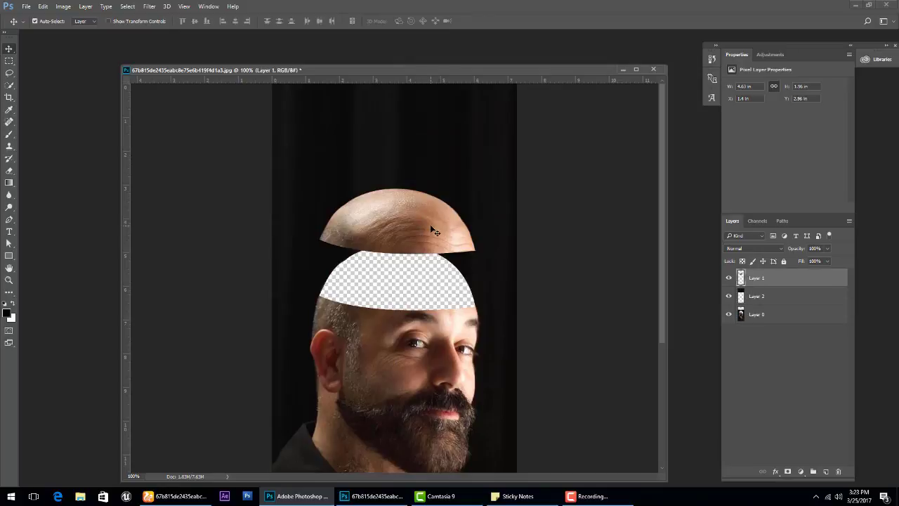
left_click(759, 298)
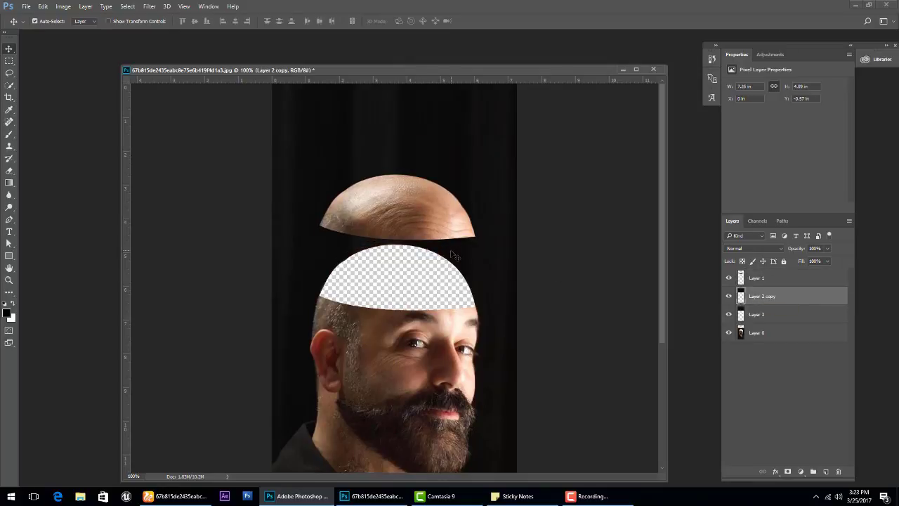
key("ctrl+t")
key("shift+Down")
key("shift+Down")
key("shift+Down")
key("shift+Down")
key("shift+Down")
key("shift+Down")
key("shift+Down")
key("shift+Down")
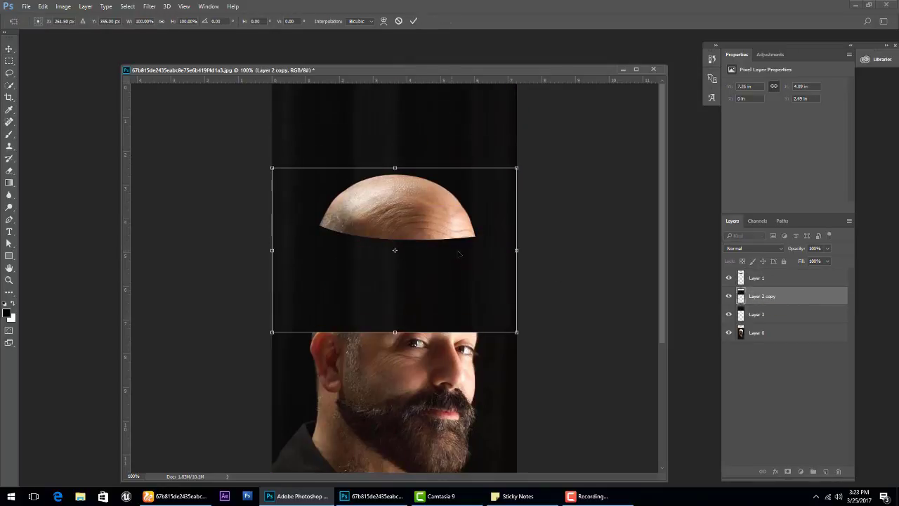
key("Return")
left_click_drag(762, 296, 748, 341)
Erase the faint scalp outline from the dark band on Layer 0
left_click(753, 312)
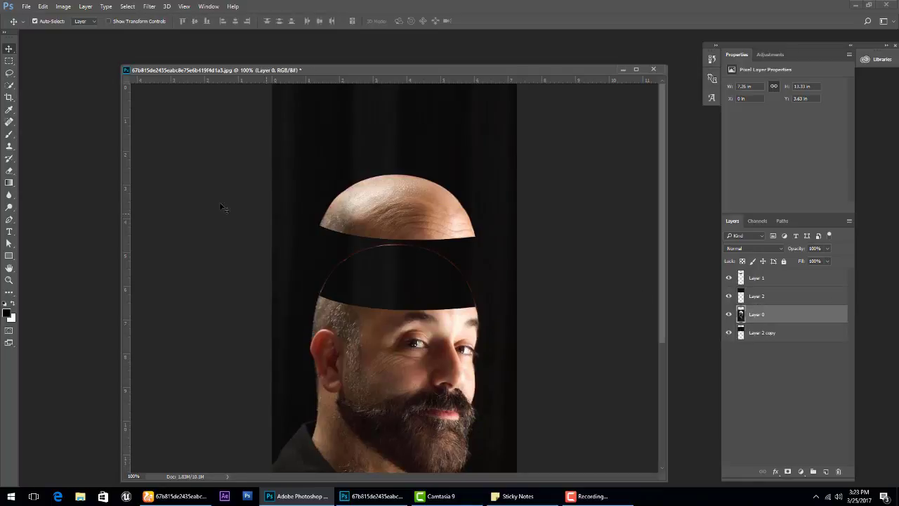
left_click(10, 172)
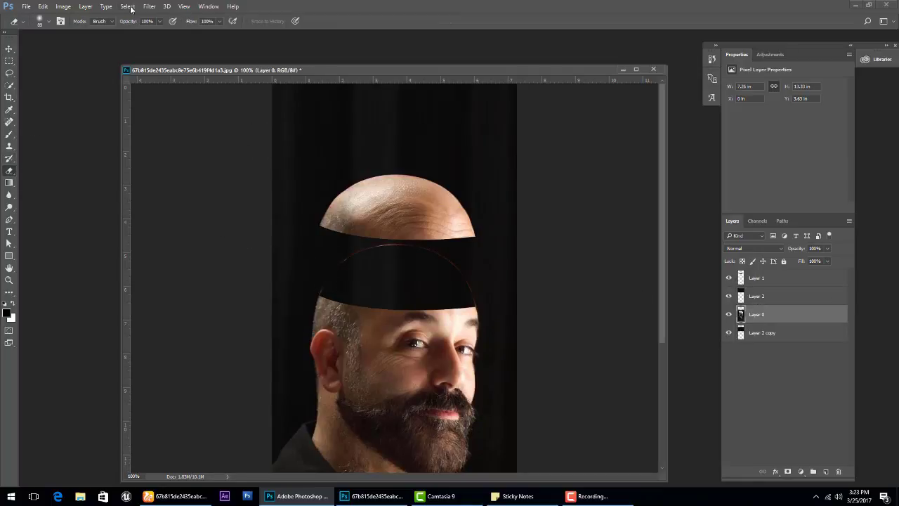
right_click(307, 169)
left_click(147, 21)
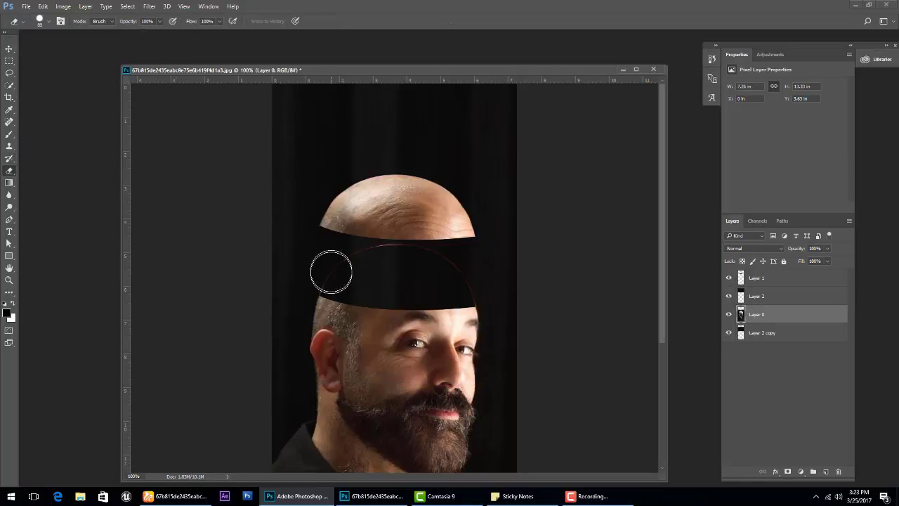
left_click_drag(330, 271, 473, 276)
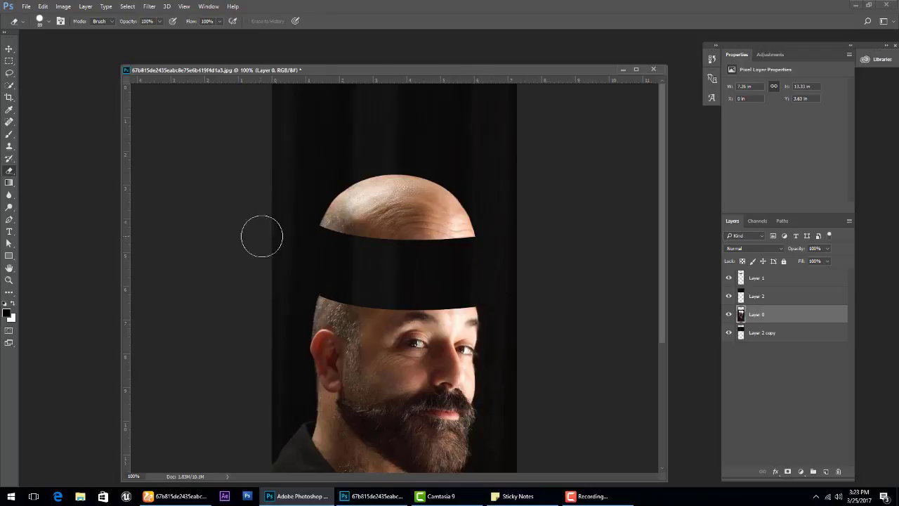
Zoom to 200% and add an empty Layer 3 above Layer 1
key("ctrl+plus")
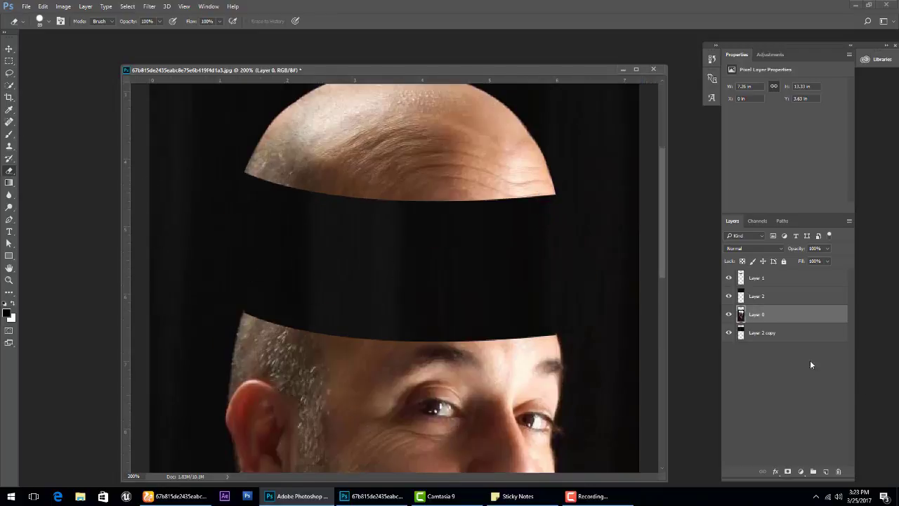
left_click(756, 277)
key("ctrl+shift+alt+n")
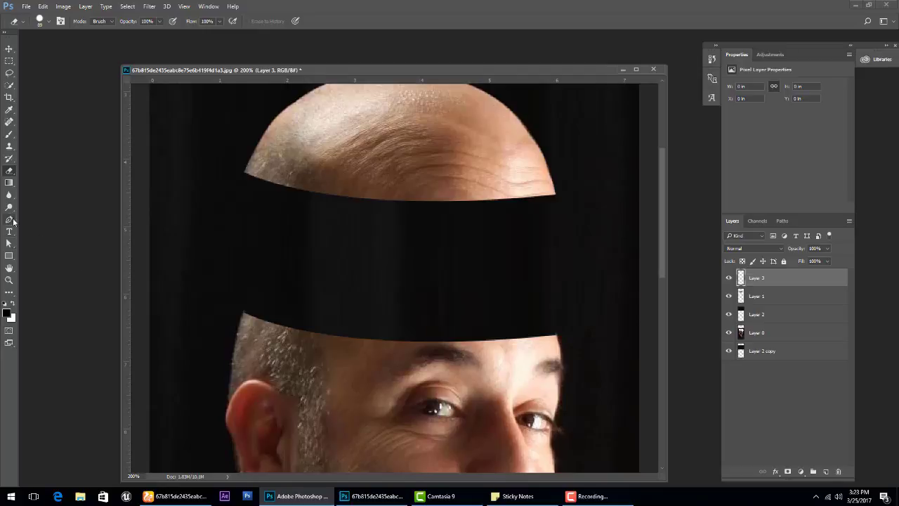
Pen a curved arch over the black band along the skull cut and convert it to a selection
left_click(9, 220)
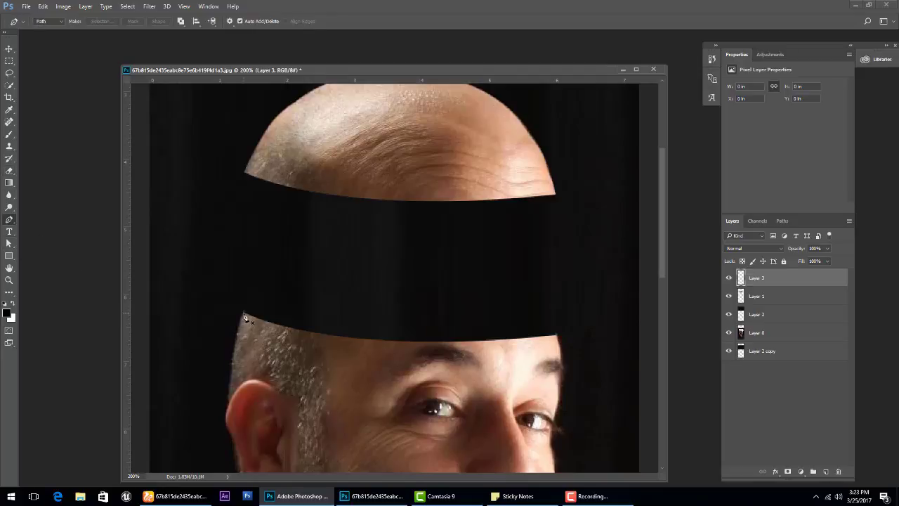
left_click_drag(407, 268, 450, 286)
key("ctrl+z")
left_click_drag(381, 245, 505, 242)
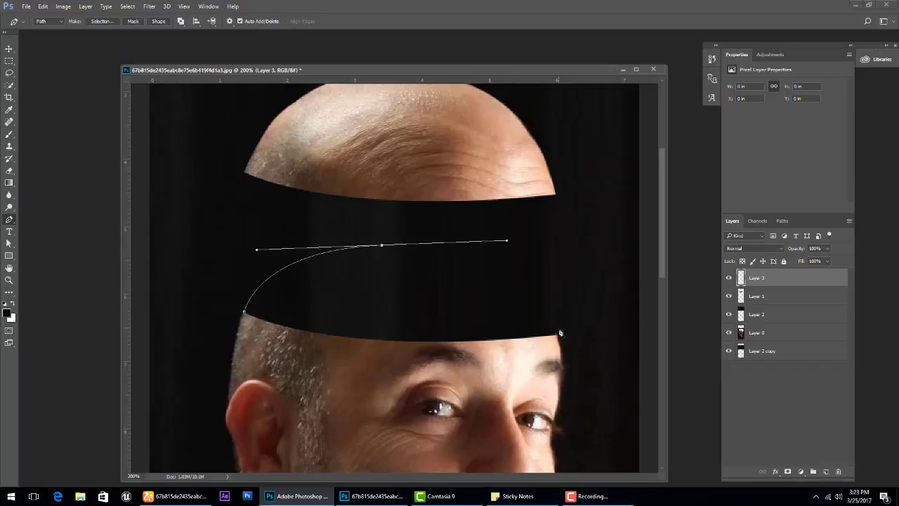
mouse_move(559, 334)
left_mouse_down()
mouse_move(560, 370)
mouse_move(546, 365)
left_mouse_up()
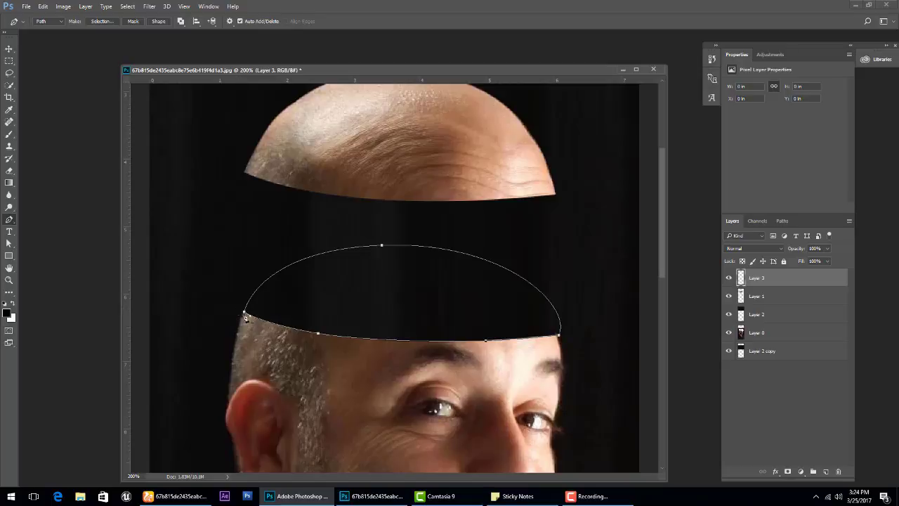
key("ctrl+Return")
key("v")
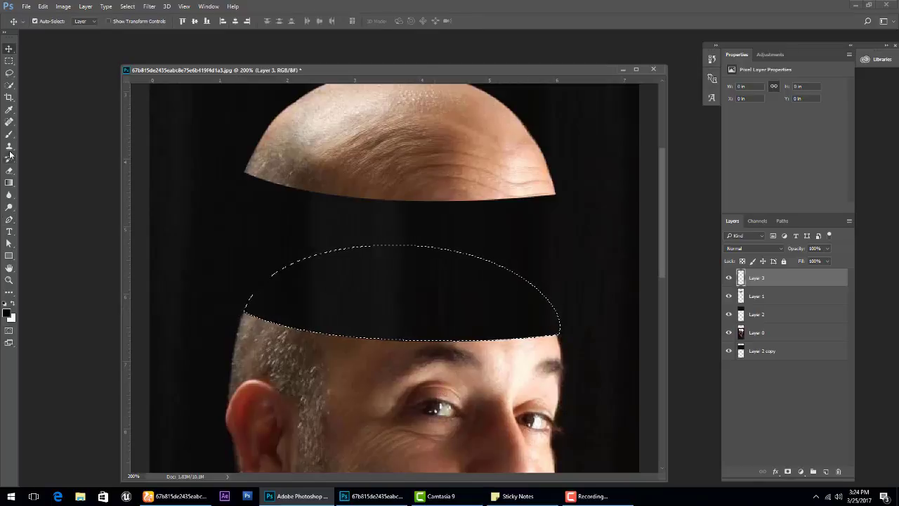
left_click(9, 134)
Fill the dome selection on Layer 3 with a skin tone sampled from the face
left_click(492, 141, "alt")
key("alt+BackSpace")
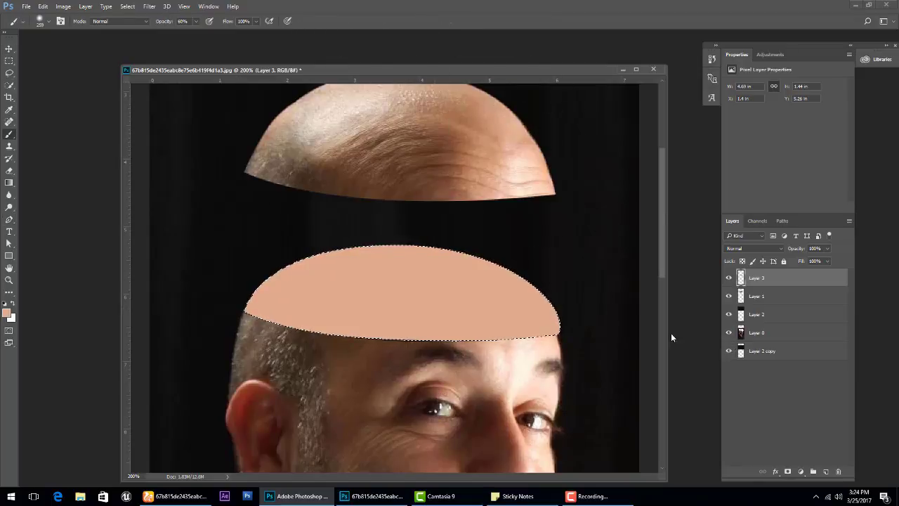
key("ctrl+d")
left_click(10, 49)
left_click(741, 277, "ctrl")
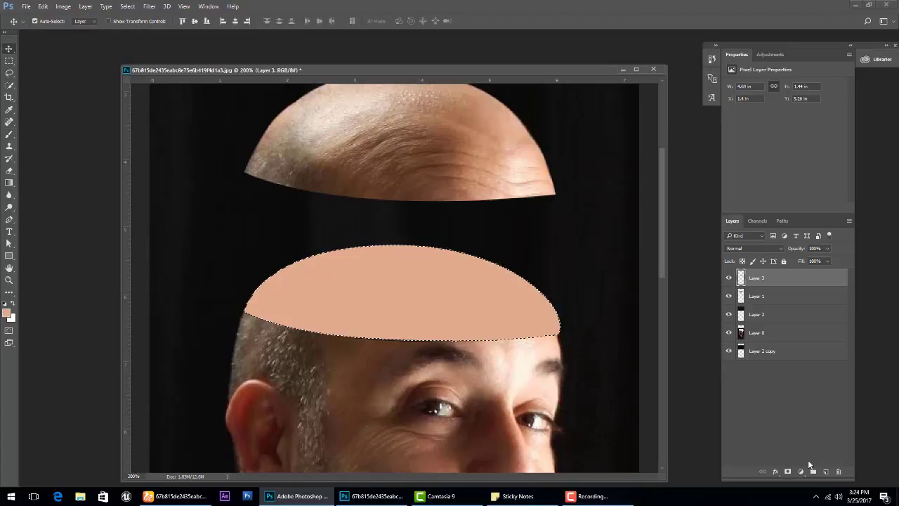
Add Layer 4 and apply a skin-tone stroke around the dome selection
left_click(826, 475)
left_click(6, 313)
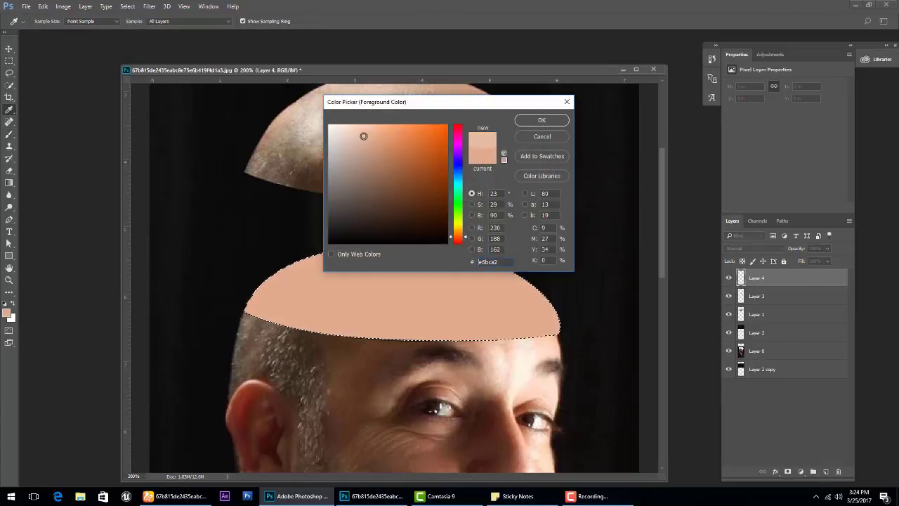
key("Escape")
left_click(9, 61)
right_click(366, 299)
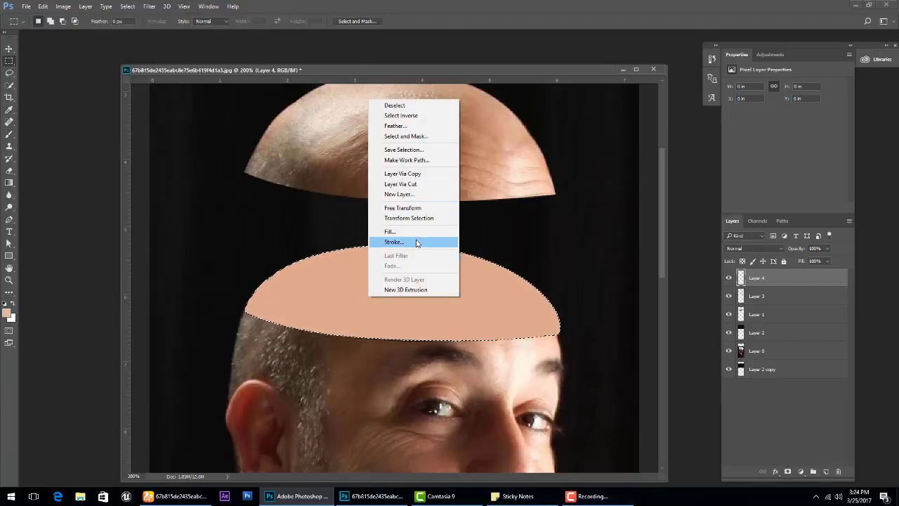
left_click(442, 239)
left_click(510, 140)
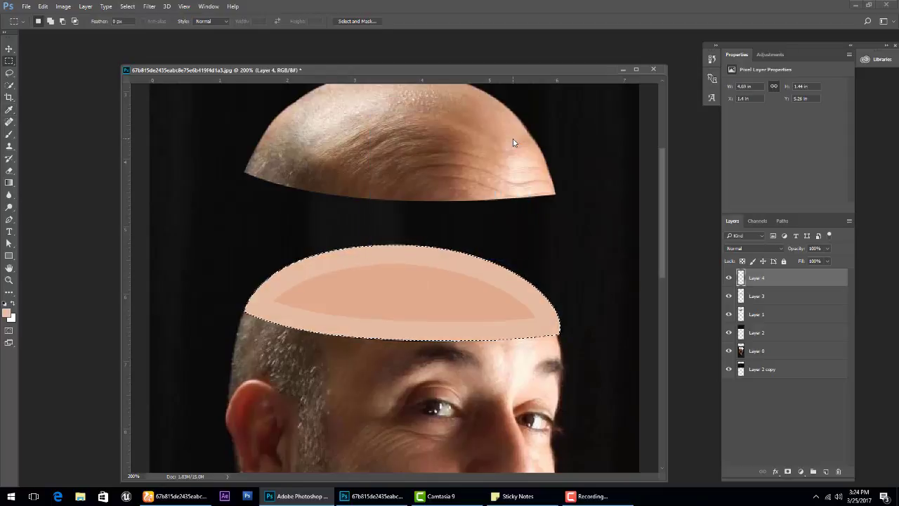
Redo the dome outline as a thinner 5 px Inside stroke
key("ctrl+z")
right_click(405, 199)
left_click(481, 404)
left_click(512, 139)
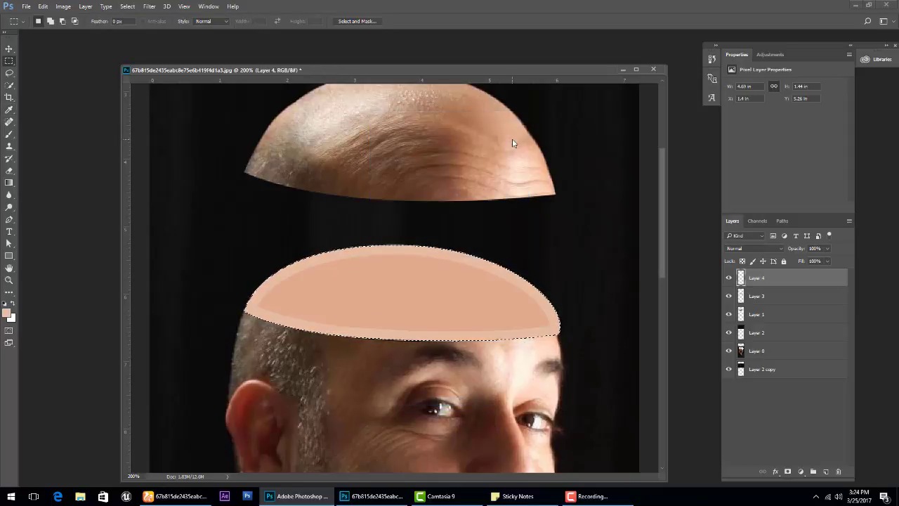
key("ctrl+z")
right_click(421, 265)
left_click(463, 369)
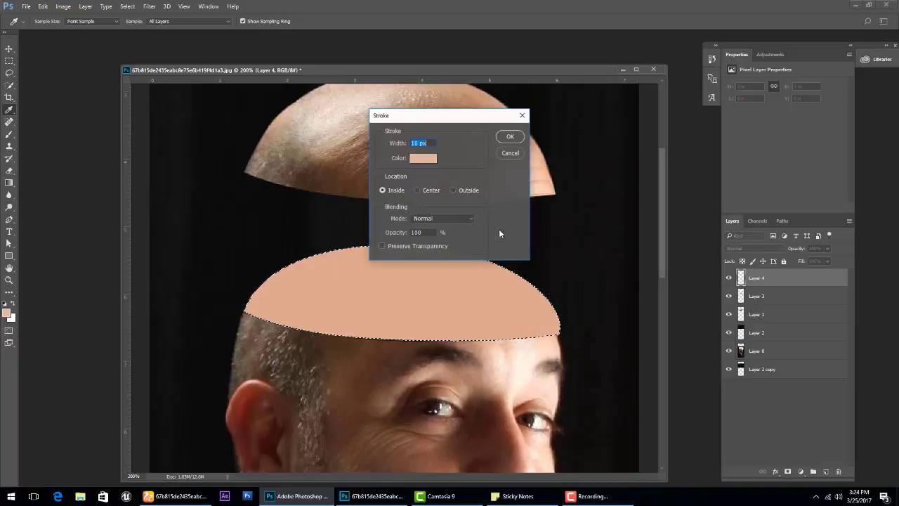
left_click(511, 139)
Select Layer 3 and pick the Burn tool
left_click(12, 51)
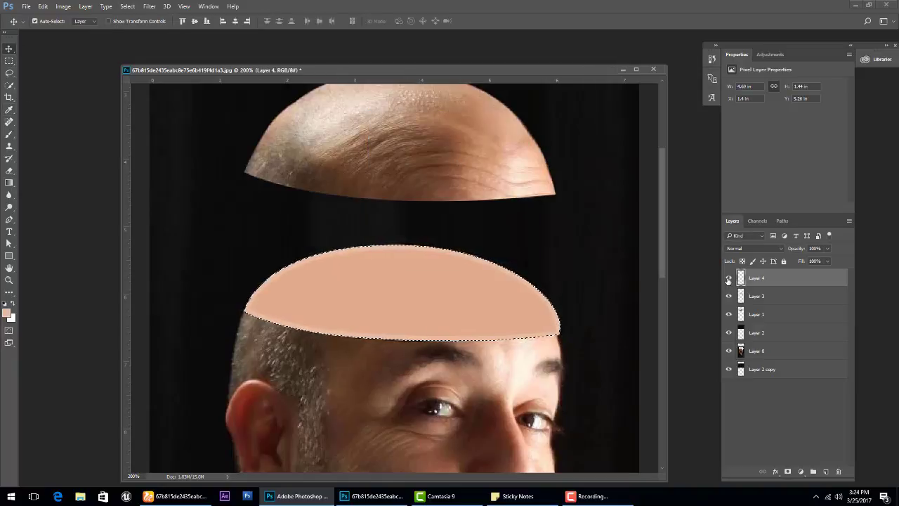
left_click(740, 297)
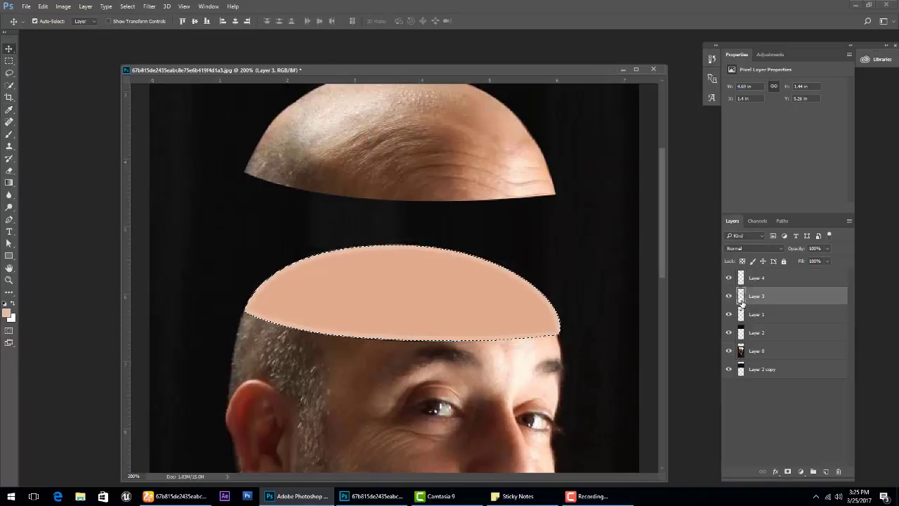
left_click(9, 208)
Burn the cap's centre and rim using Midtones at 50% exposure, then add empty Layer 5
left_click(38, 215)
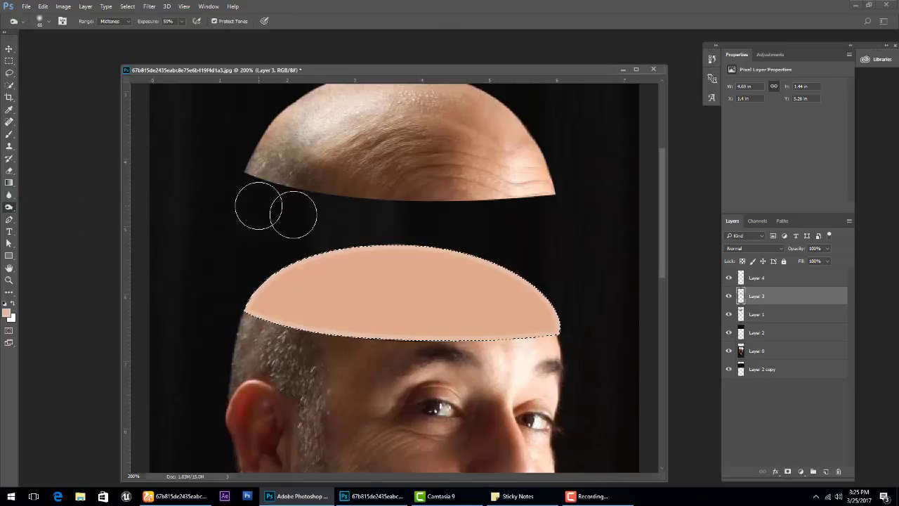
mouse_move(447, 268)
left_mouse_down()
mouse_move(496, 305)
mouse_move(417, 291)
mouse_move(300, 294)
mouse_move(512, 302)
mouse_move(366, 267)
mouse_move(456, 266)
mouse_move(400, 265)
mouse_move(531, 301)
left_mouse_up()
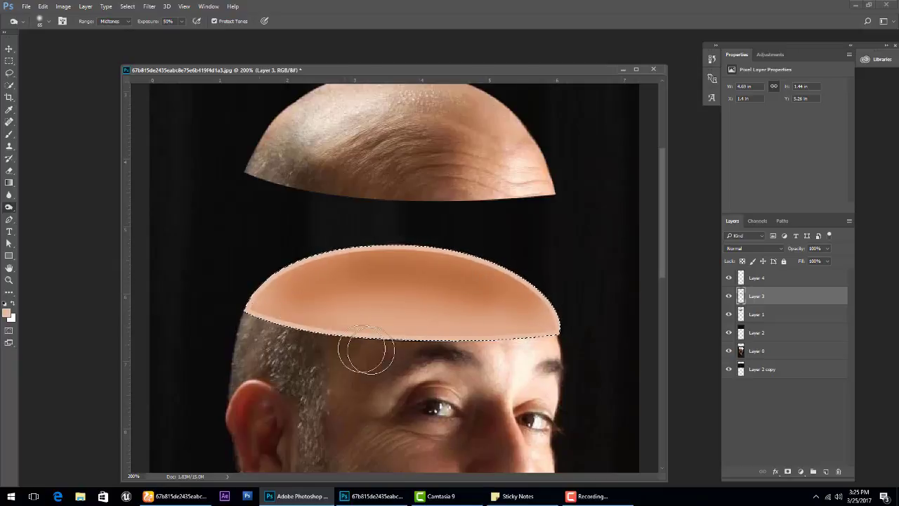
mouse_move(344, 345)
left_mouse_down()
mouse_move(526, 342)
mouse_move(371, 345)
left_mouse_up()
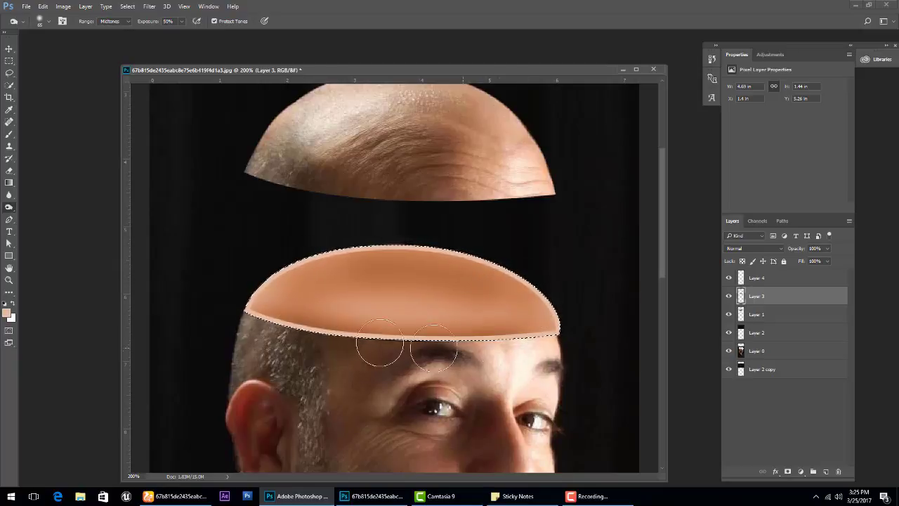
left_click(116, 21)
left_click(112, 32)
mouse_move(331, 321)
left_mouse_down()
mouse_move(411, 328)
mouse_move(307, 325)
mouse_move(551, 339)
left_mouse_up()
left_click(116, 21)
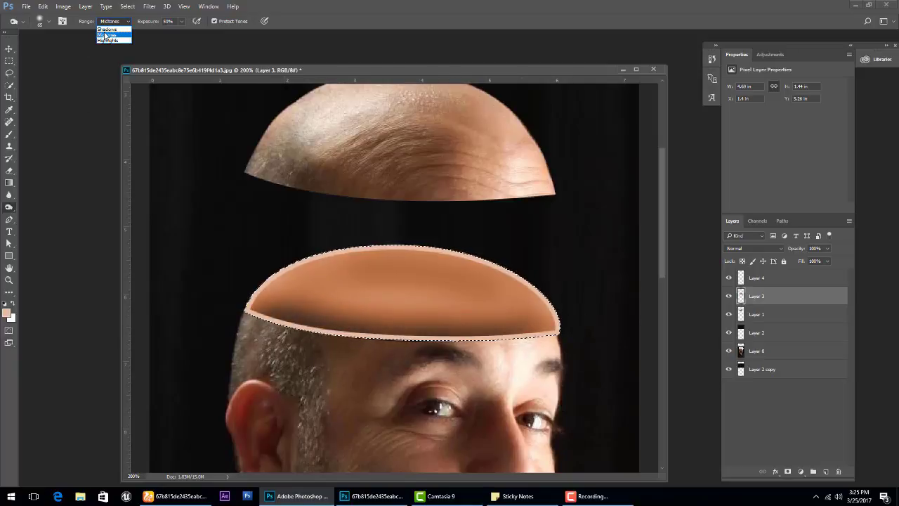
left_click(112, 32)
mouse_move(295, 320)
left_mouse_down()
mouse_move(411, 311)
mouse_move(541, 323)
left_mouse_up()
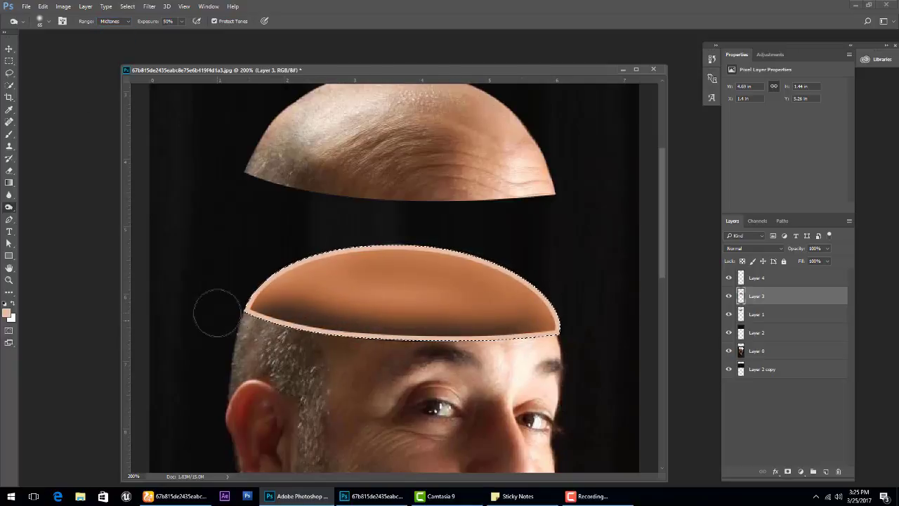
mouse_move(246, 312)
left_mouse_down()
mouse_move(562, 326)
mouse_move(254, 331)
mouse_move(251, 281)
mouse_move(481, 257)
mouse_move(572, 303)
mouse_move(315, 302)
mouse_move(470, 311)
mouse_move(428, 304)
mouse_move(416, 312)
mouse_move(466, 312)
mouse_move(290, 315)
mouse_move(343, 300)
mouse_move(457, 302)
left_mouse_up()
key("ctrl+shift+alt+n")
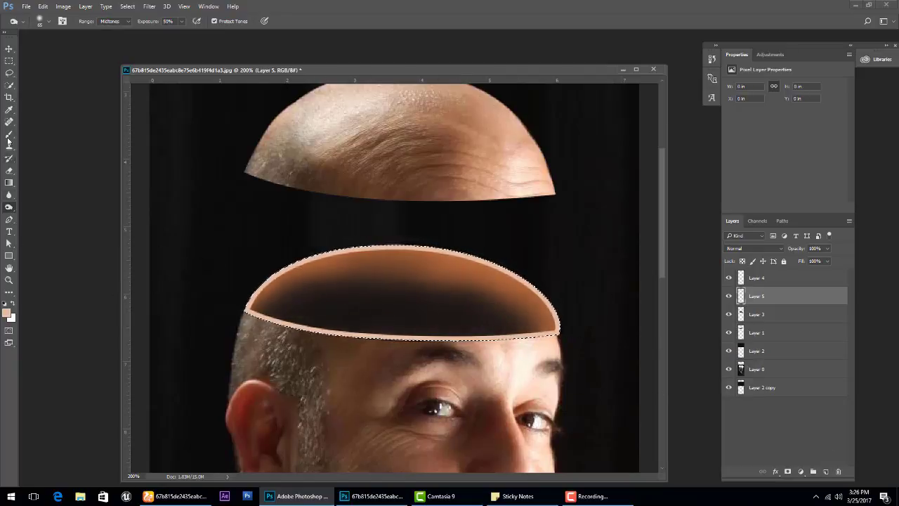
Paint the cap interior black at 60% on Layer 5 and tidy it with the Eraser
left_click(9, 137)
key("d")
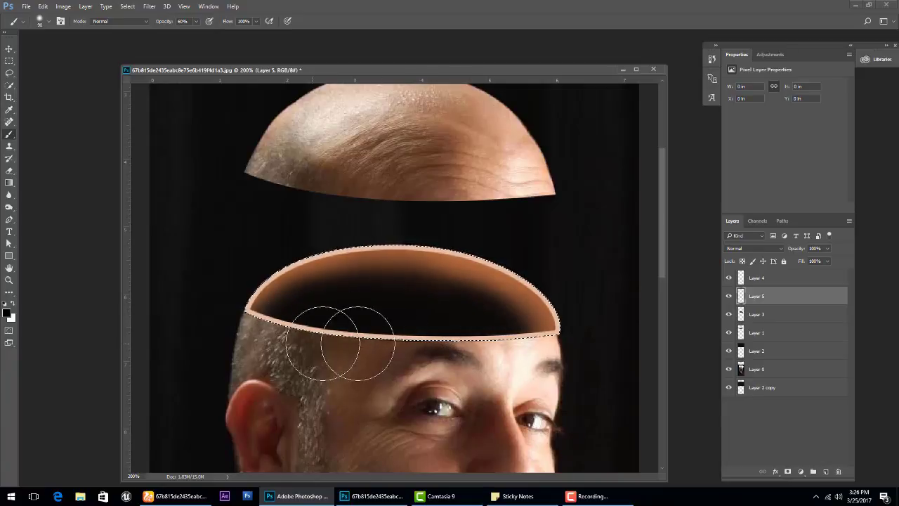
left_click(8, 170)
right_click(9, 170)
left_click(49, 182)
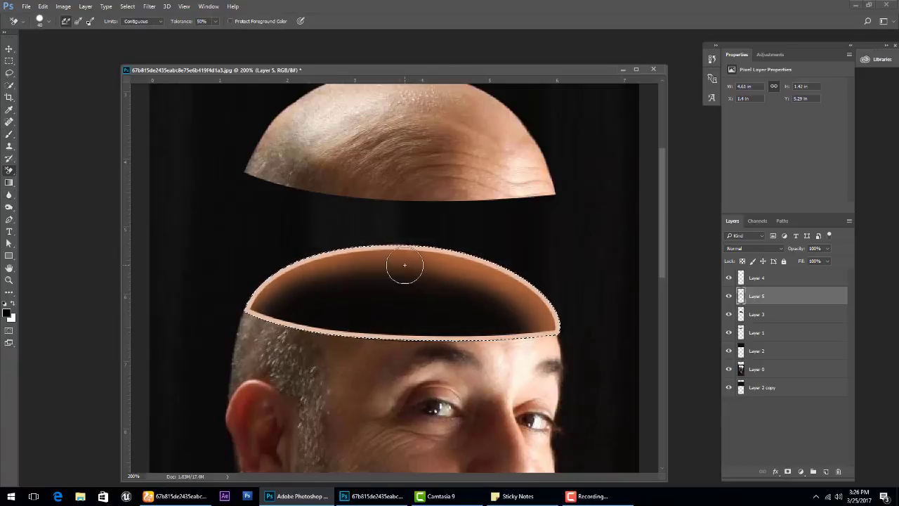
right_click(404, 265)
key("shift+e")
right_click(409, 253)
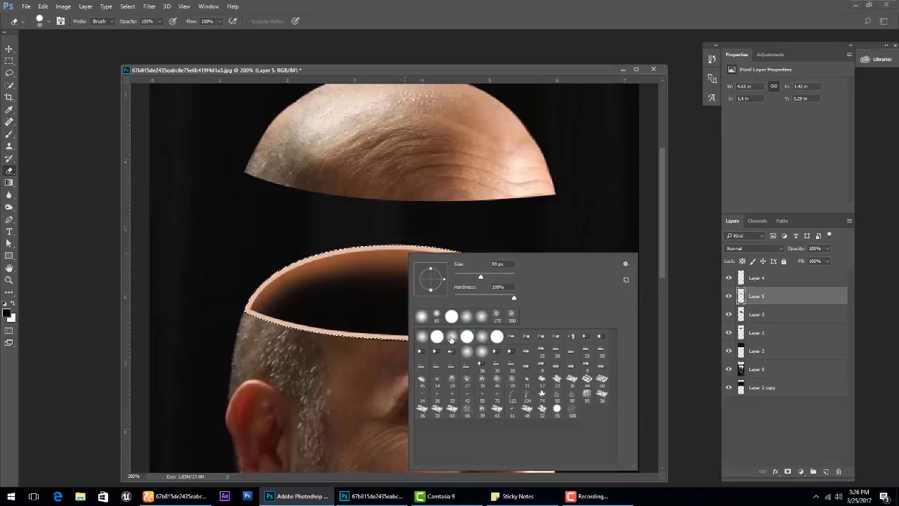
key("Escape")
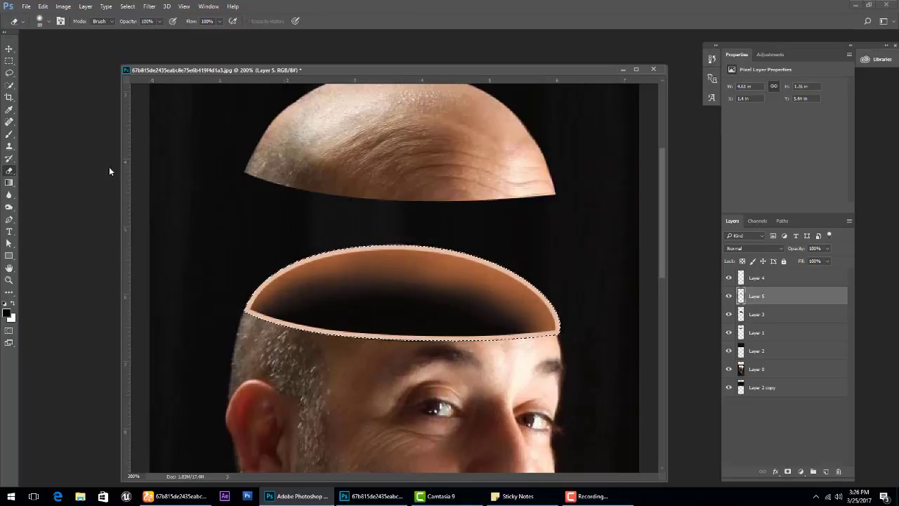
Select Layers 3, 4 and 5 and merge them into Layer 4
key("v")
key("alt+bracketright")
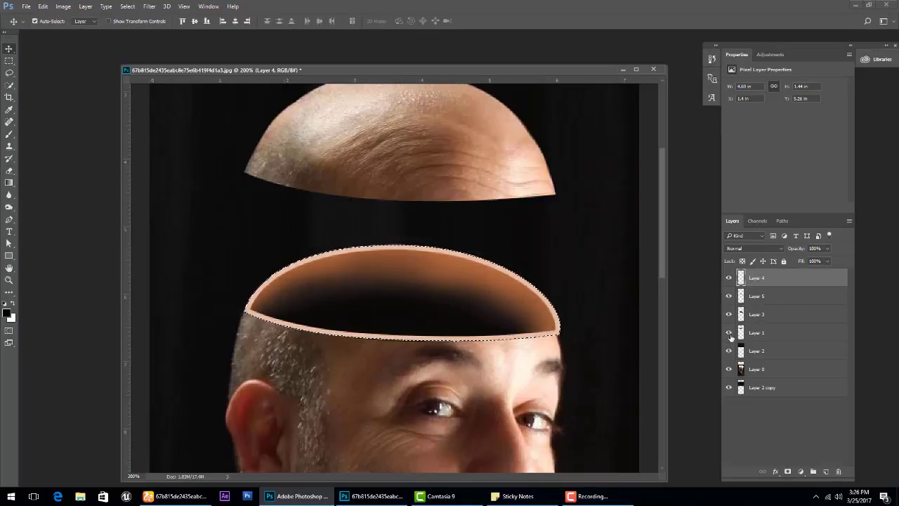
key("ctrl+e")
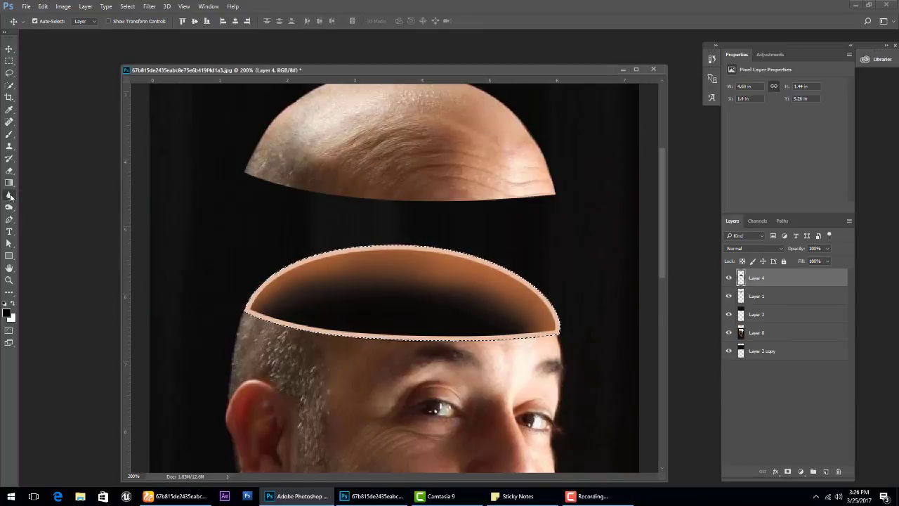
Zoom around the skull to inspect how the hollow bowl sits on the man's scalp
left_click(9, 195)
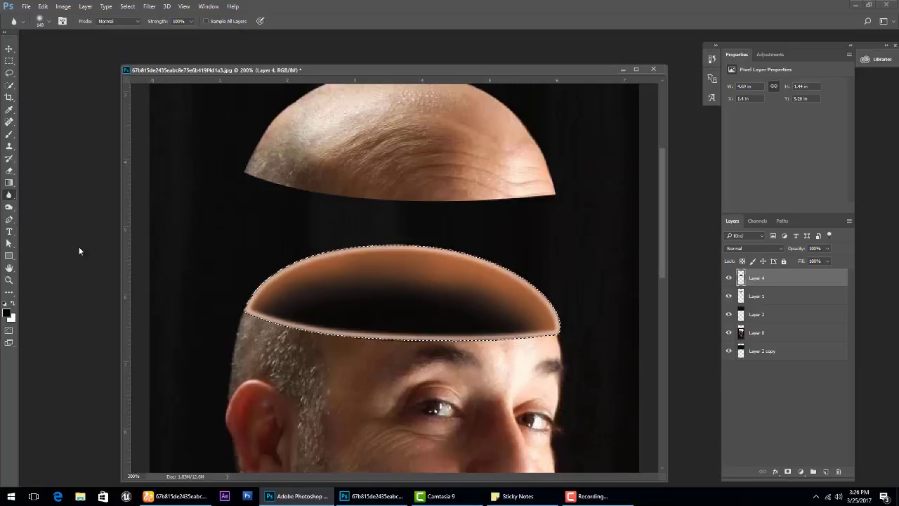
scroll(126, 255, "up", 1)
scroll(124, 243, "up", 1)
scroll(127, 243, "up", 1)
scroll(131, 250, "down", 2)
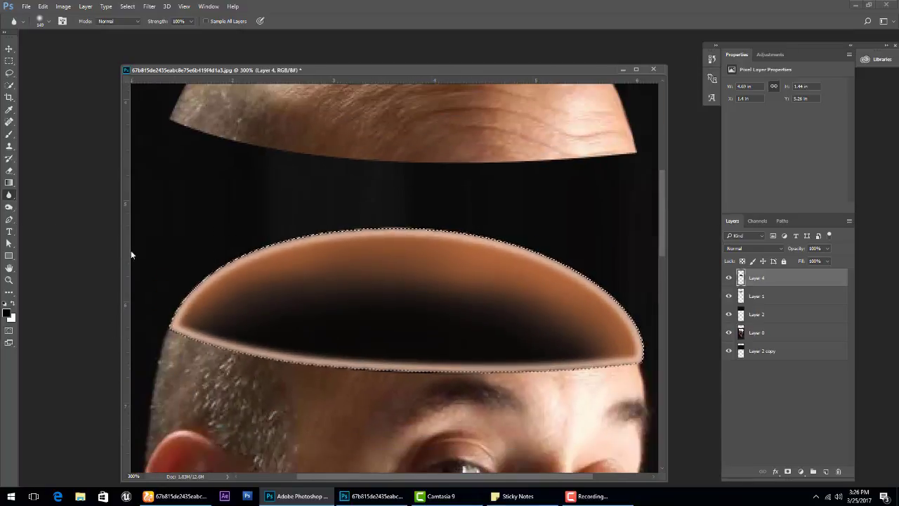
scroll(151, 267, "down", 1)
scroll(200, 316, "down", 1)
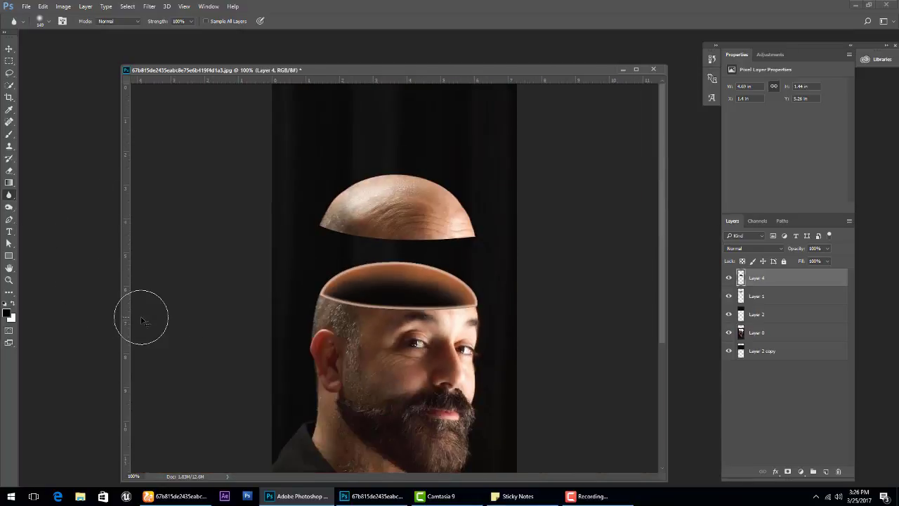
scroll(141, 317, "up", 1)
scroll(211, 300, "up", 1)
Select Layer 4 and warp the bowl's bottom edge down onto the scalp
key("alt+bracketleft")
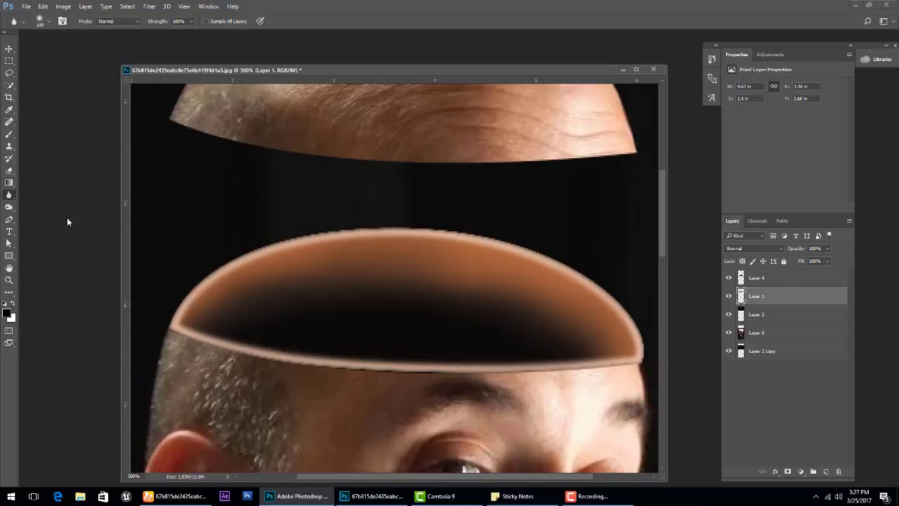
key("ctrl+t")
key("Escape")
key("alt+bracketright")
key("ctrl+t")
right_click(423, 299)
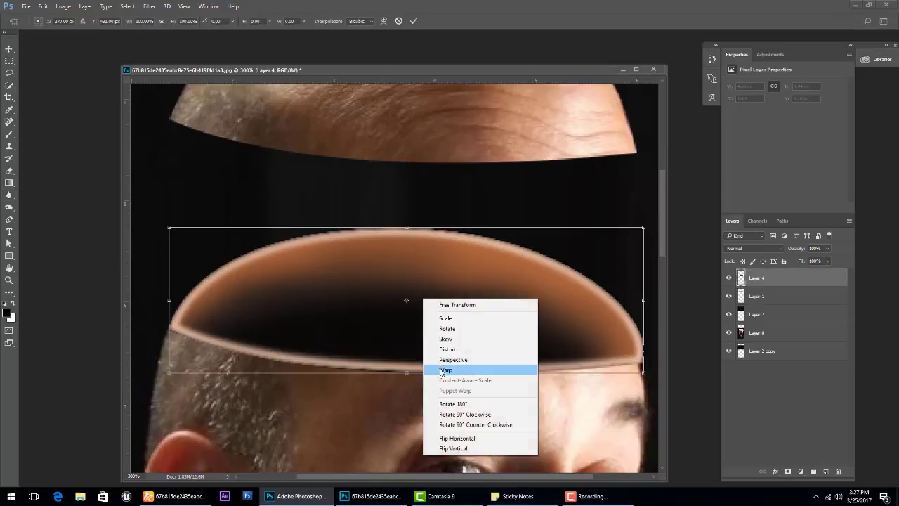
left_click(441, 370)
left_click_drag(398, 374, 398, 377)
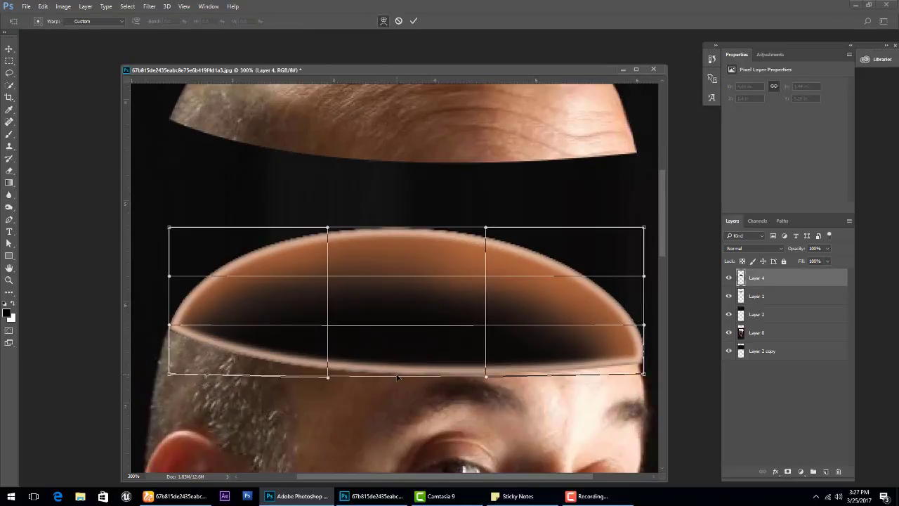
key("Return")
Warp the bowl again, nudging its lower-right edge to hug the head
key("r")
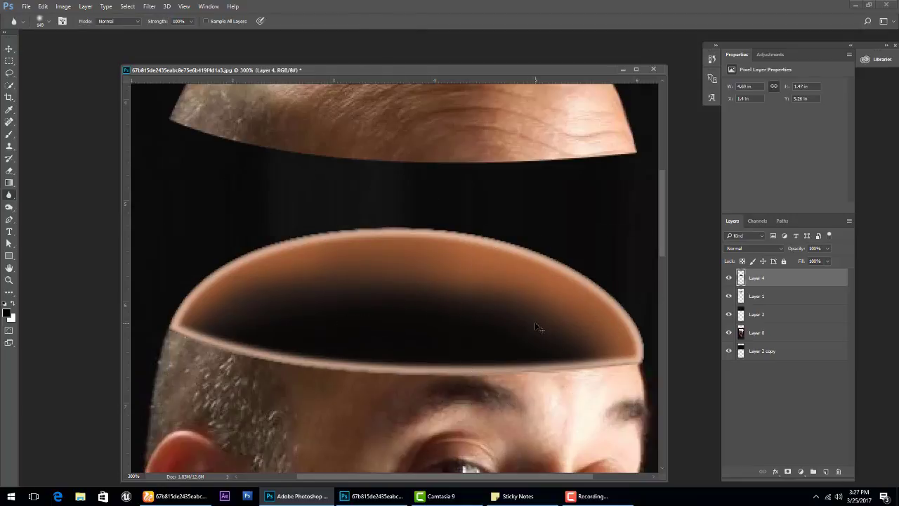
key("ctrl+t")
right_click(542, 307)
left_click(566, 377)
left_click_drag(643, 376, 639, 373)
key("Return")
Pick the Dodge tool, adjust its brush size and undo a trial stroke on the rim
key("r")
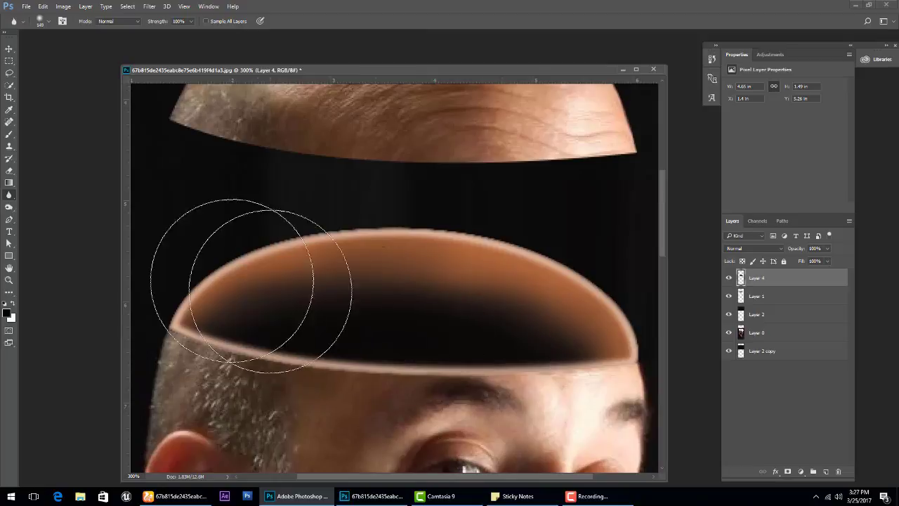
left_click(10, 208)
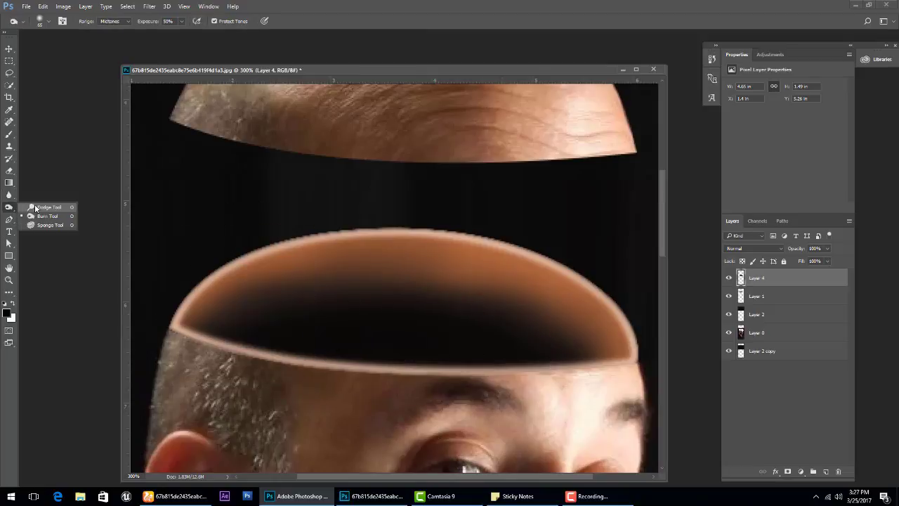
key("bracketright")
key("bracketright")
key("bracketright")
left_click(369, 231)
key("bracketleft")
key("bracketleft")
key("bracketleft")
key("bracketleft")
key("bracketleft")
key("bracketleft")
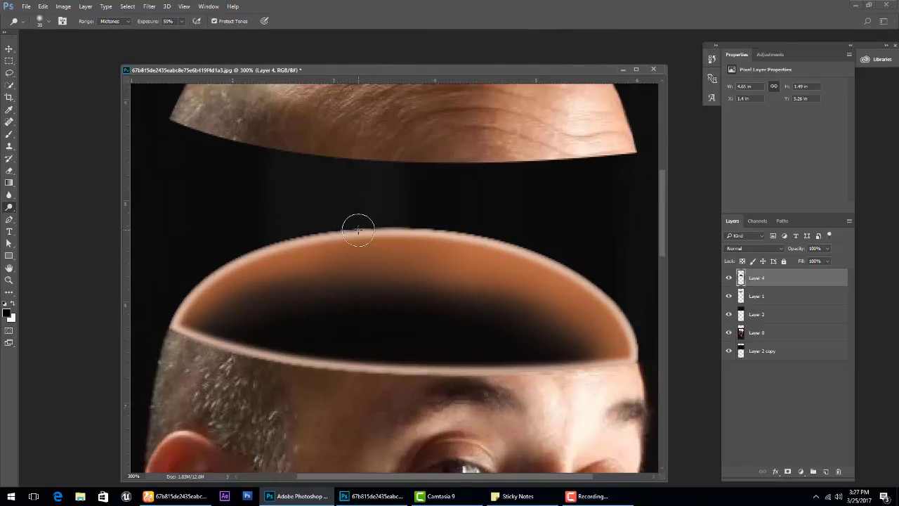
key("ctrl+z")
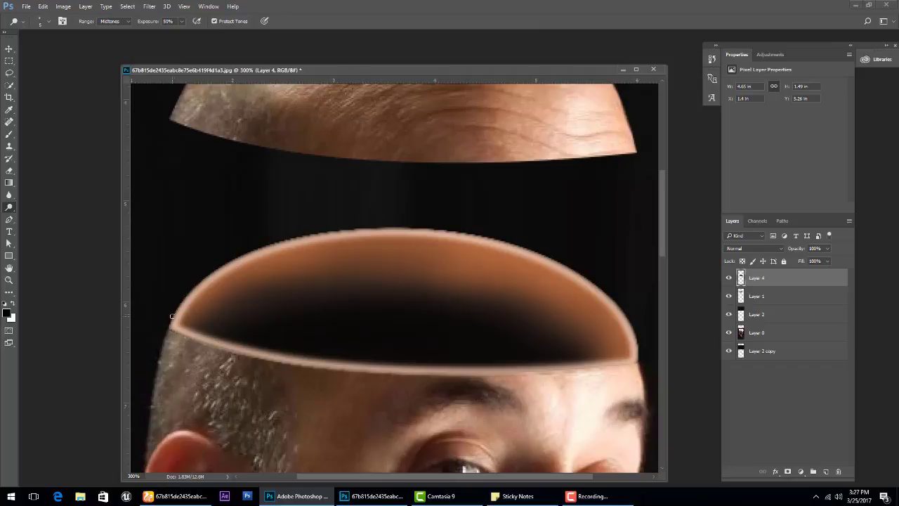
Set dodge range to Highlights, load the bowl's selection and brighten its upper-left and lower rims
left_click(113, 21)
left_click(112, 40)
left_click(740, 278, "ctrl")
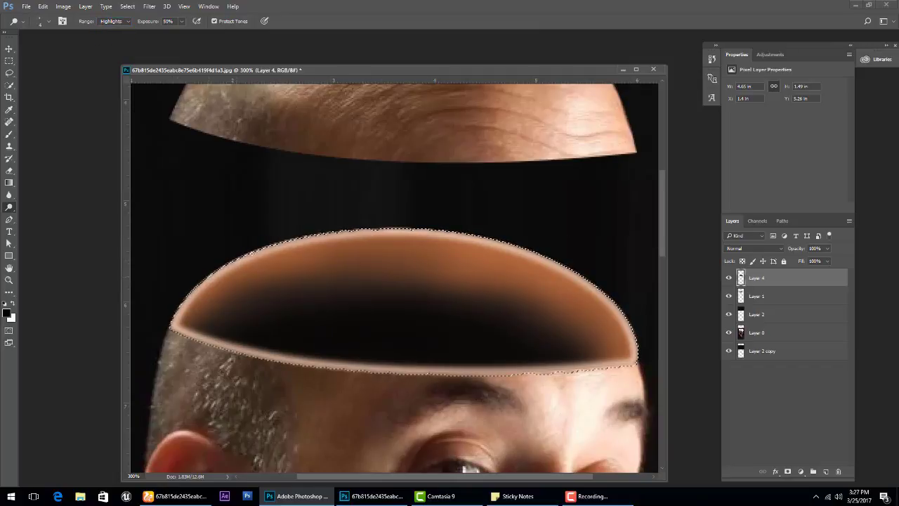
left_click_drag(295, 242, 175, 310)
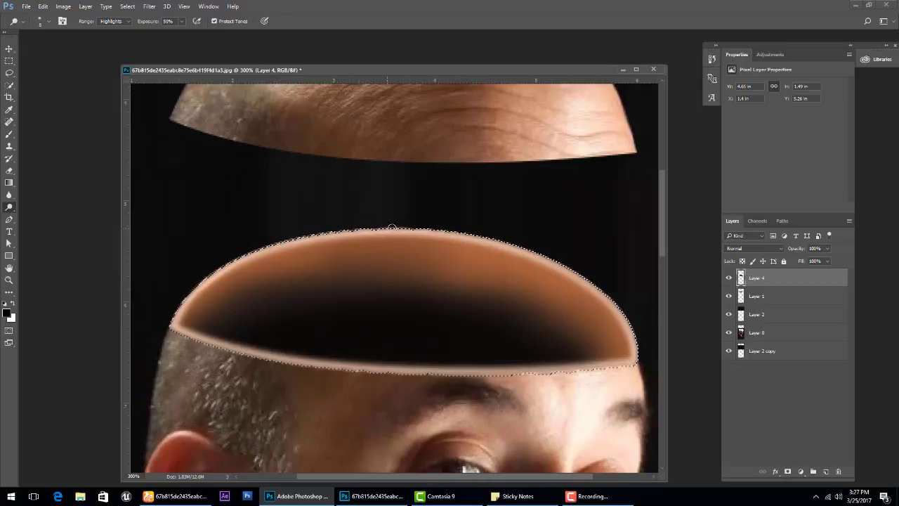
left_click_drag(634, 369, 607, 371)
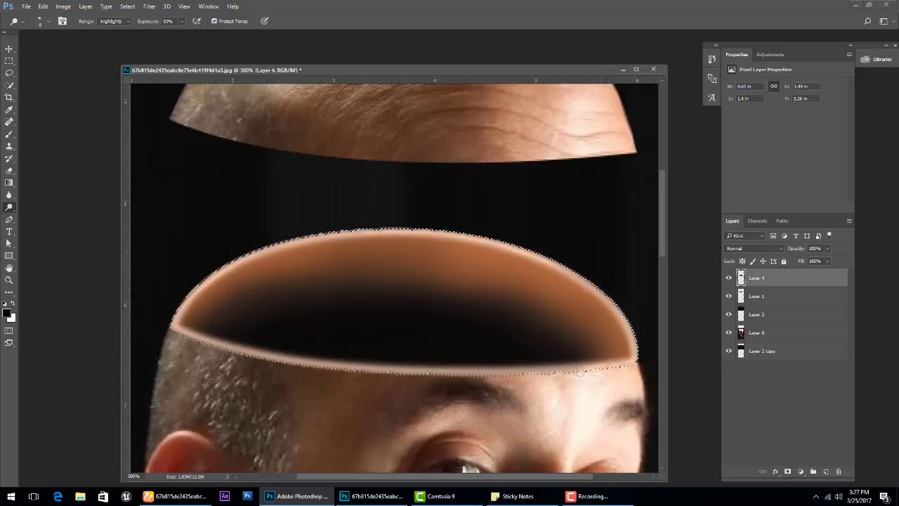
Lower dodge exposure to 16%, enlarge the brush and deselect the bowl
left_click_drag(156, 24, 116, 35)
key("bracketright")
key("bracketright")
key("bracketright")
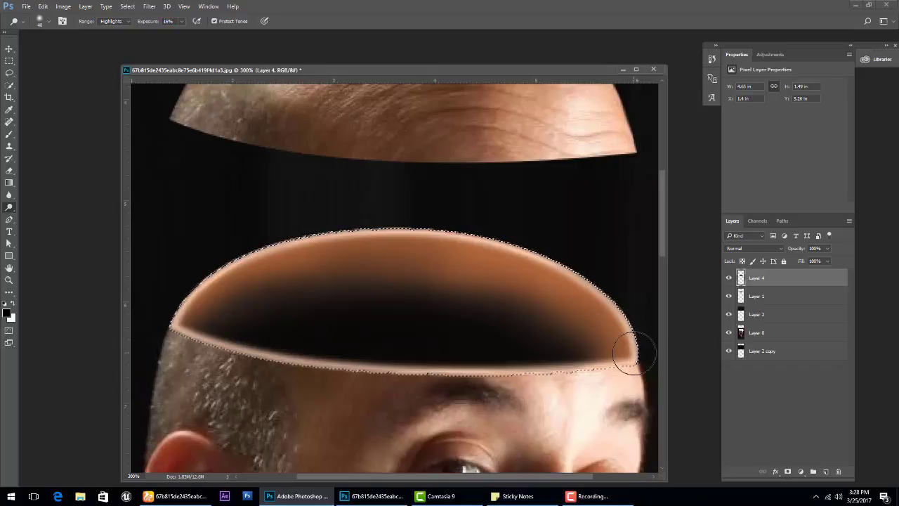
key("ctrl+d")
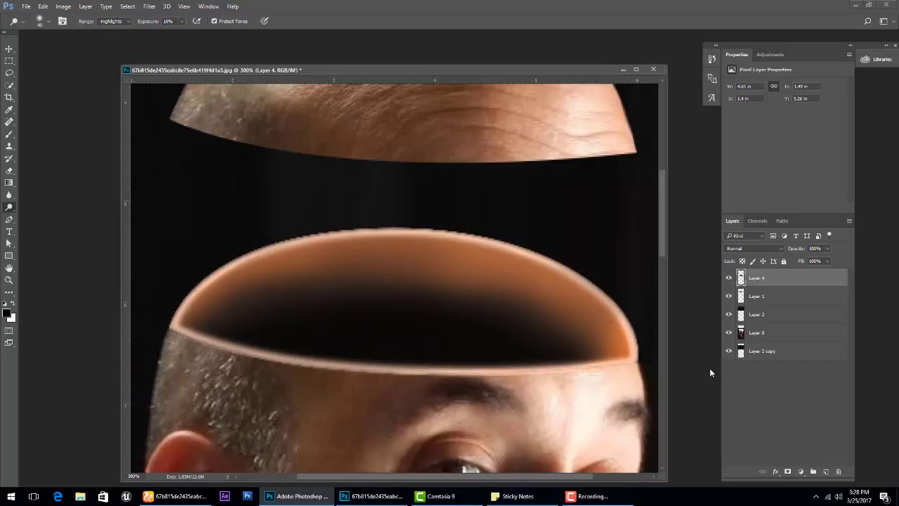
key("ctrl+0")
key("ctrl+plus")
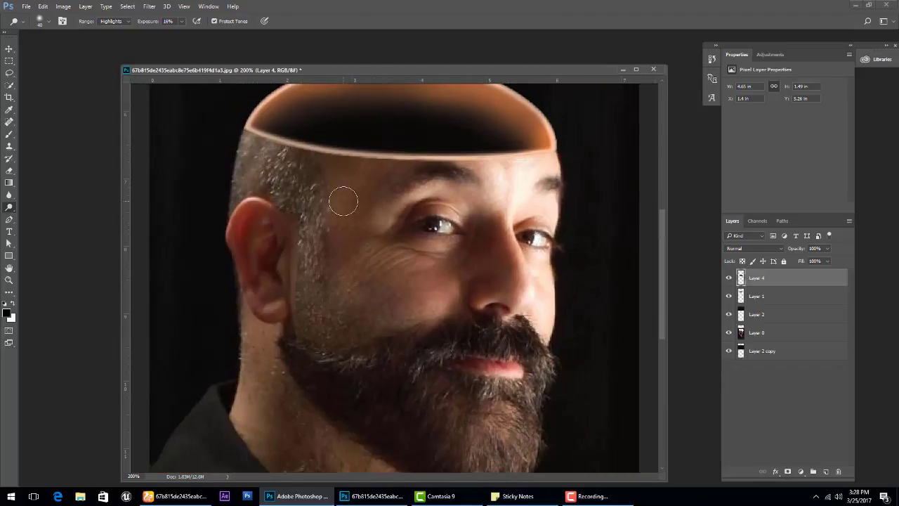
Switch to the Smudge tool with a 32 px brush, framing the top of the head
left_click(10, 50)
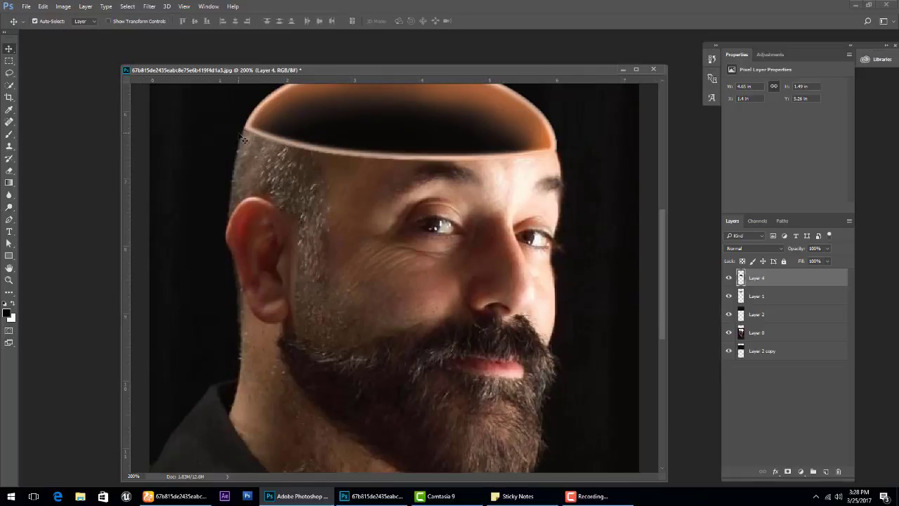
left_click(9, 194)
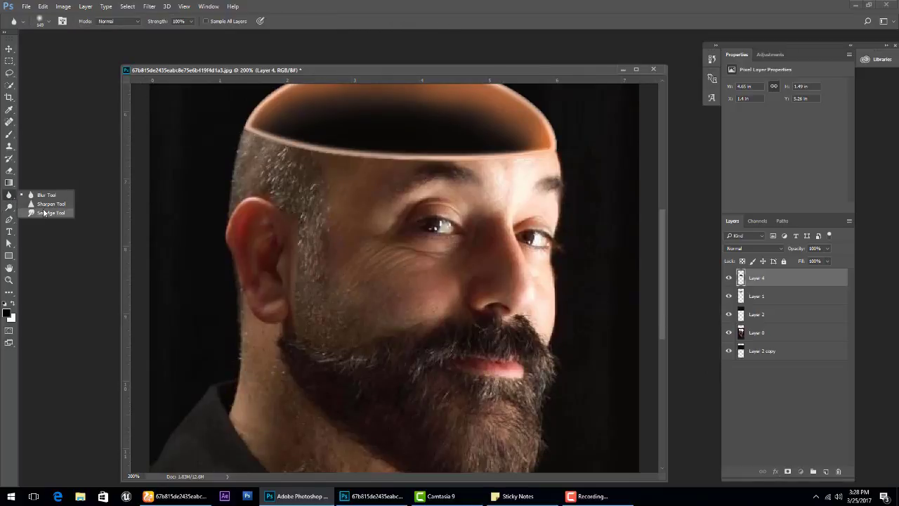
left_click(46, 213)
scroll(283, 215, "up", 3)
left_click_drag(396, 371, 433, 414)
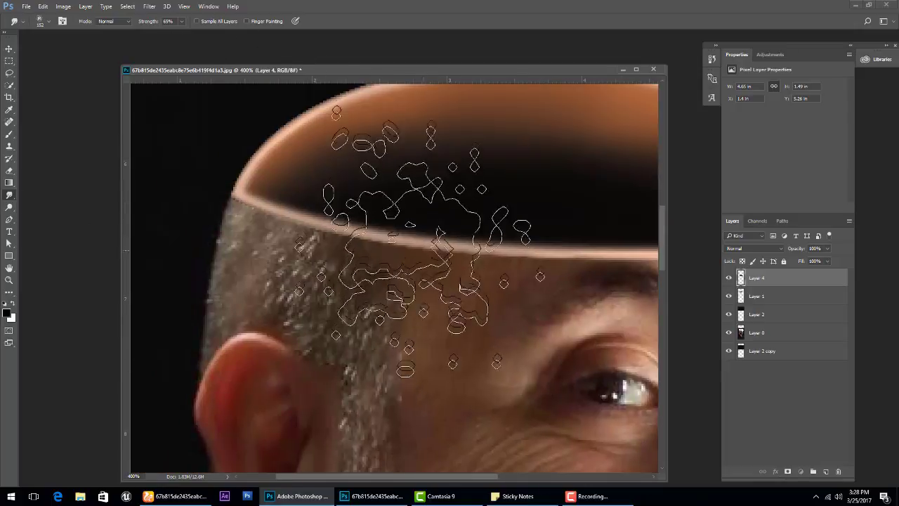
right_click(430, 235)
left_click_drag(513, 259, 482, 258)
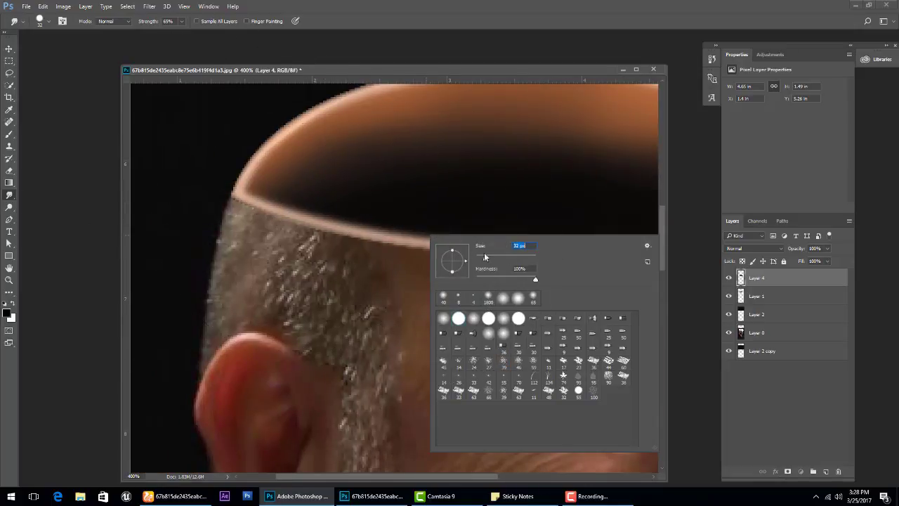
key("Return")
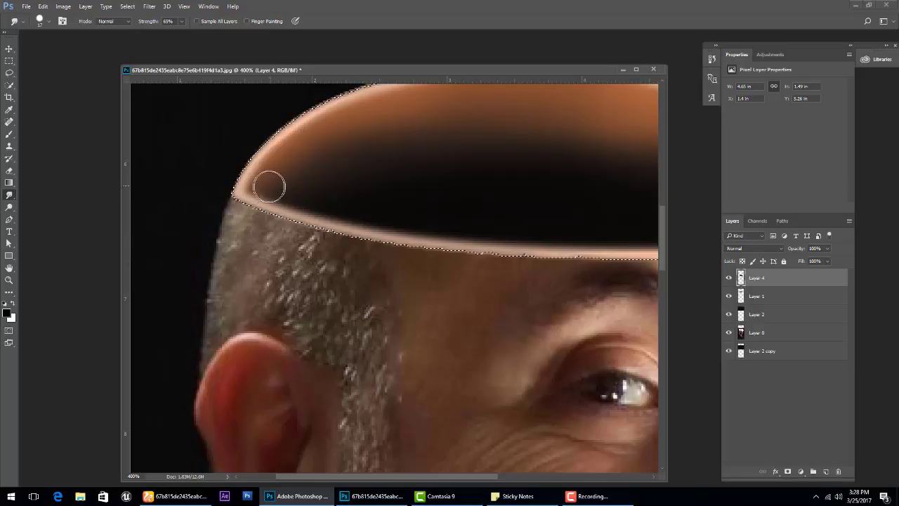
Smudge along the bowl's inner rim and the hair at the band's left edge
mouse_move(281, 195)
left_mouse_down()
mouse_move(300, 201)
mouse_move(277, 189)
mouse_move(401, 231)
left_mouse_up()
key("ctrl+minus")
mouse_move(325, 214)
left_mouse_down()
mouse_move(271, 211)
mouse_move(297, 207)
mouse_move(281, 211)
mouse_move(289, 211)
left_mouse_up()
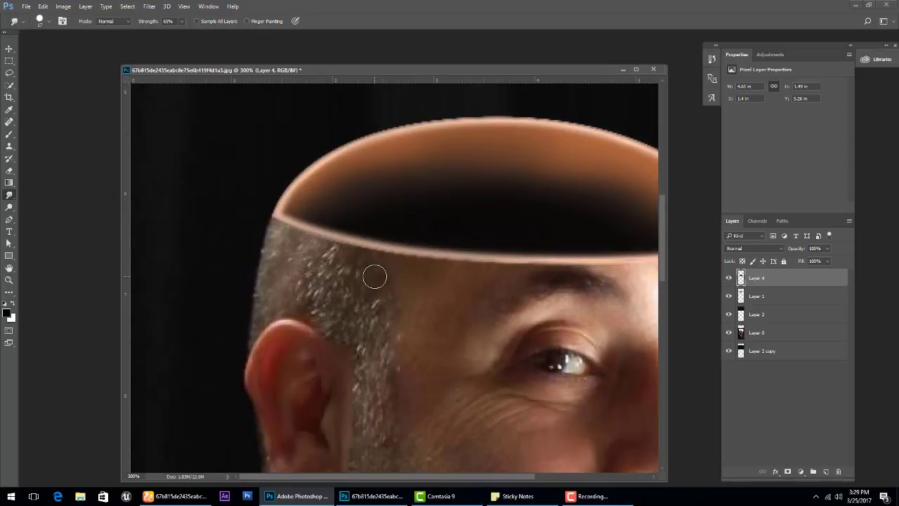
key("ctrl+minus")
key("ctrl+minus")
Save the composite as a PSD in a new folder 35 under E:\ps_tute
key("ctrl+shift+s")
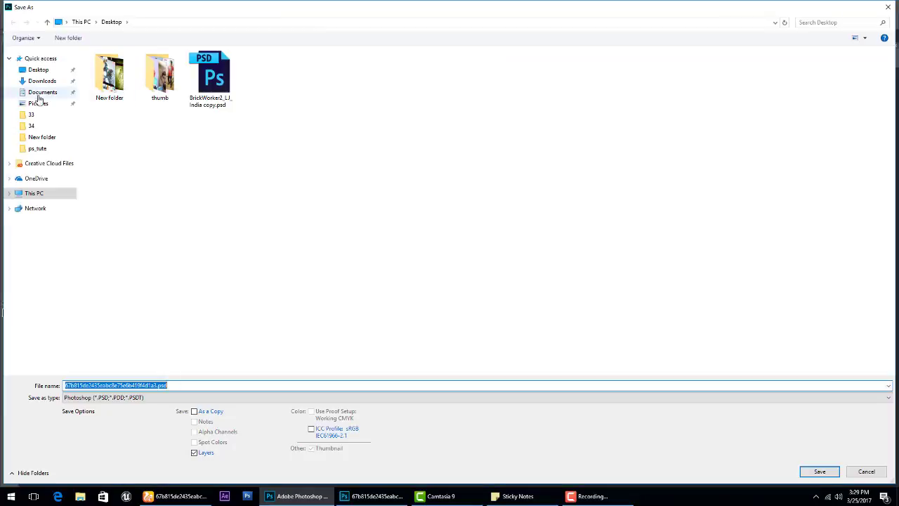
left_click(34, 192)
double_click(365, 106)
double_click(312, 74)
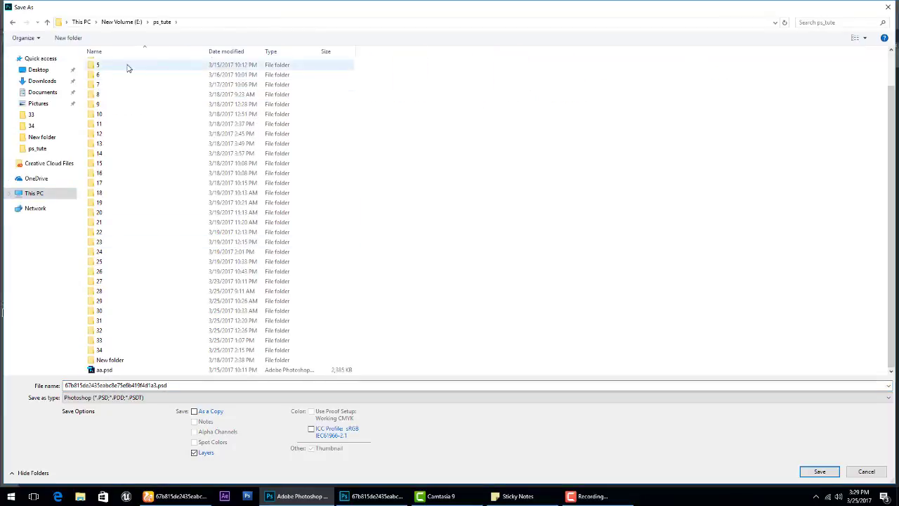
left_click(68, 38)
type("35")
left_click(834, 469)
left_click(821, 472)
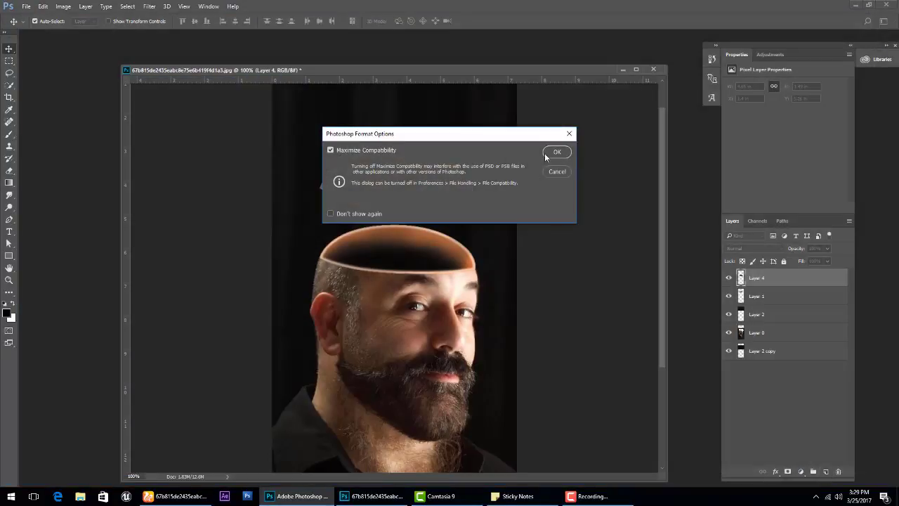
left_click(547, 157)
In the browser, find the large Hide-seek.jpg child photo and bring up its context menu
left_click(177, 495)
left_click(418, 6)
left_click(541, 7)
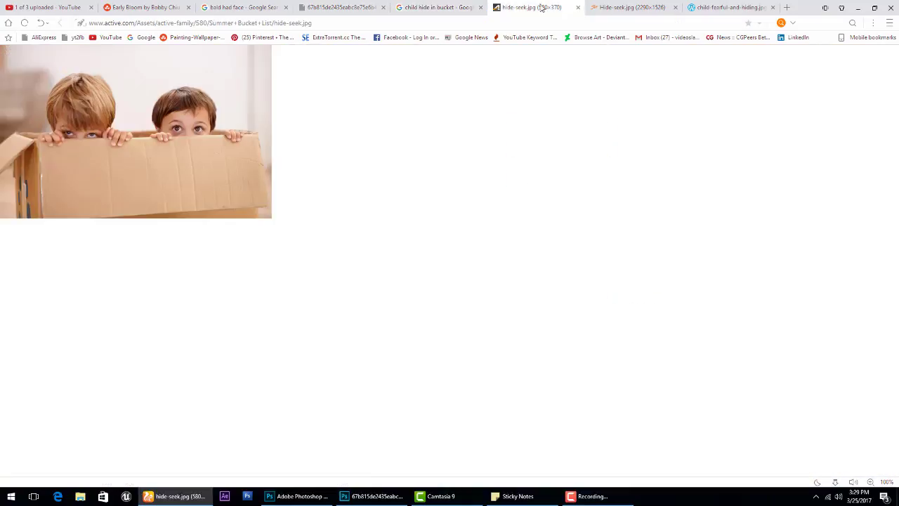
left_click(617, 6)
left_click(727, 7)
left_click(627, 7)
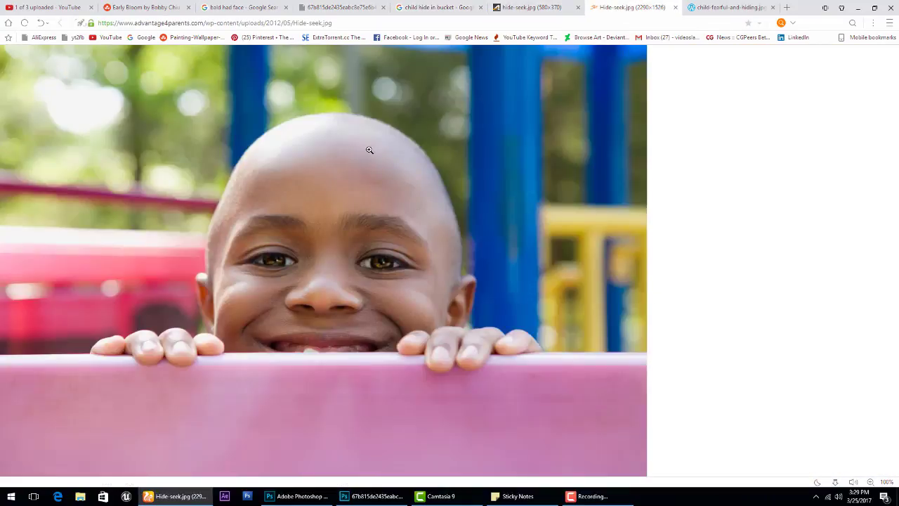
right_click(361, 179)
Copy Hide-seek.jpg, paste it as Layer 5, scale it down and place it over the man's face
left_click(373, 210)
left_click(302, 496)
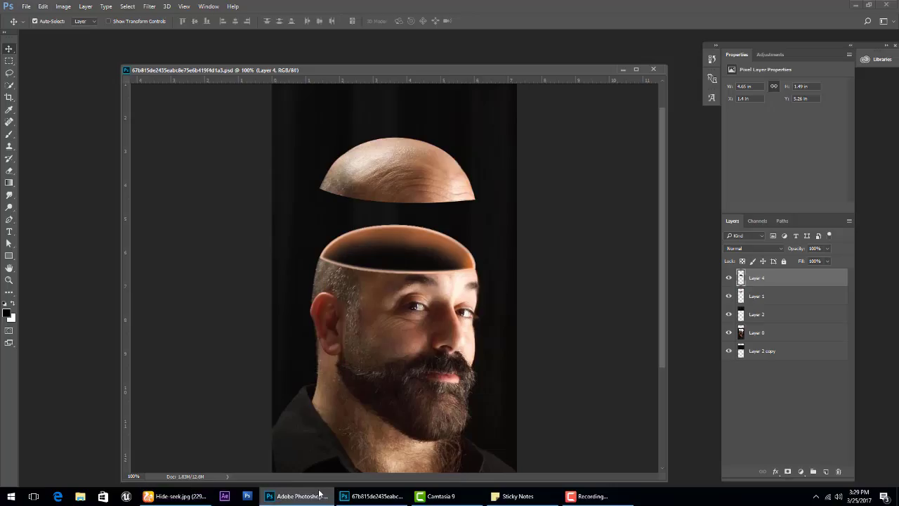
key("ctrl+v")
key("ctrl+t")
key("ctrl+minus")
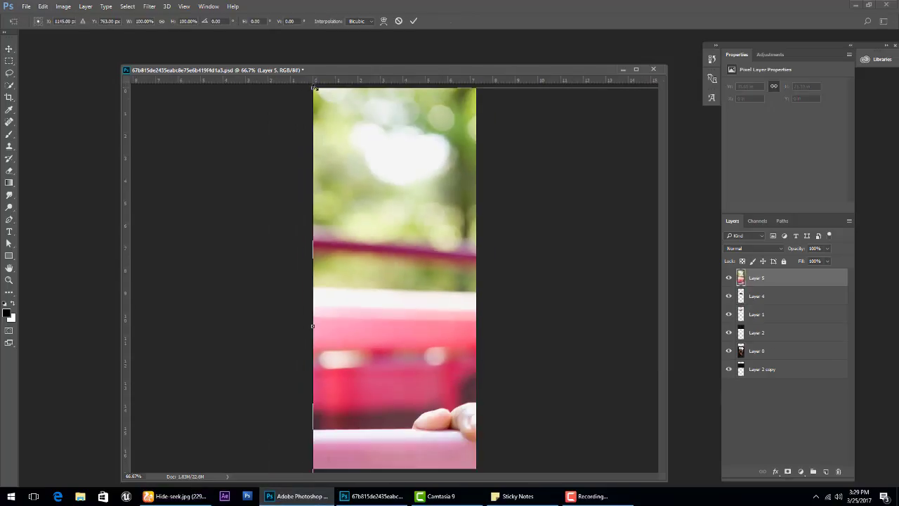
mouse_move(467, 223)
left_mouse_down()
mouse_move(618, 325)
mouse_move(402, 246)
left_mouse_up()
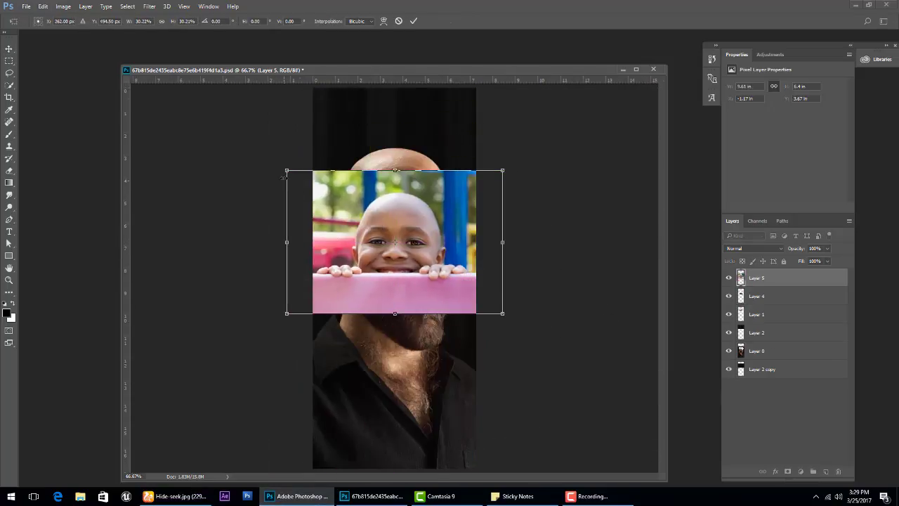
left_click_drag(287, 175, 323, 195)
key("Return")
key("ctrl+plus")
key("ctrl+plus")
key("ctrl+plus")
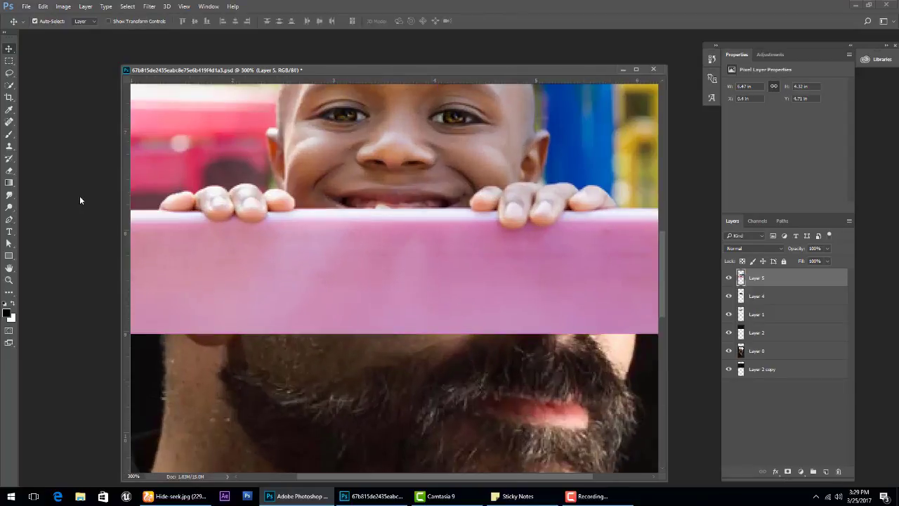
Try a Quick Selection on the child's left cheek, then deselect it
key("p")
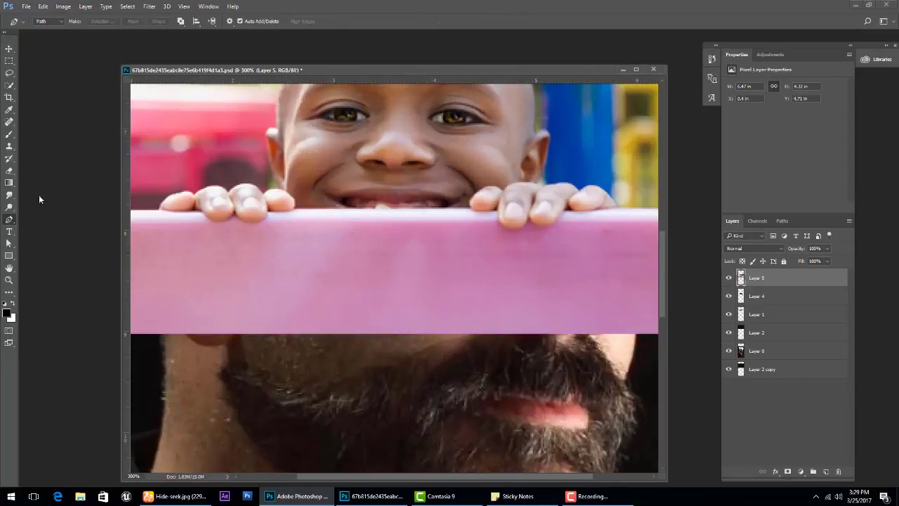
left_click(9, 85)
left_click_drag(327, 137, 286, 166)
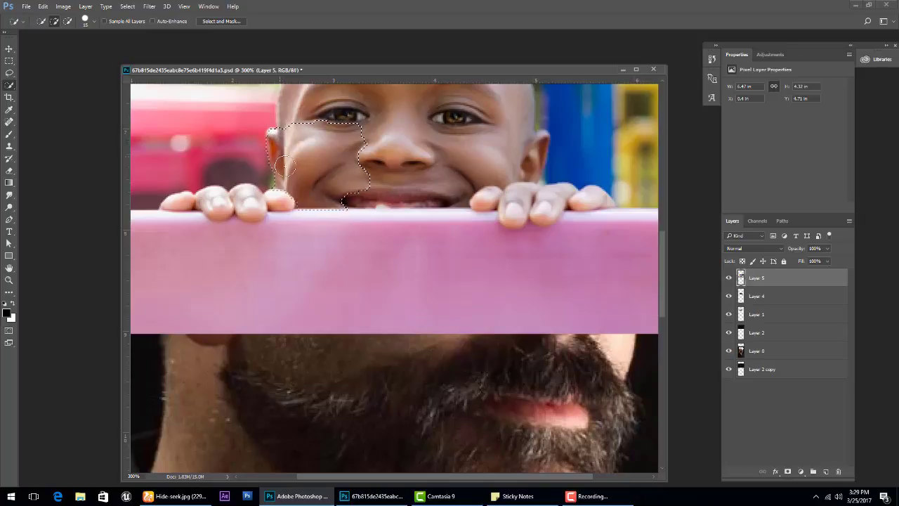
key("ctrl+d")
Start a pen path with anchors along the child's finger edge
left_click(10, 218)
key("ctrl+plus")
key("ctrl+plus")
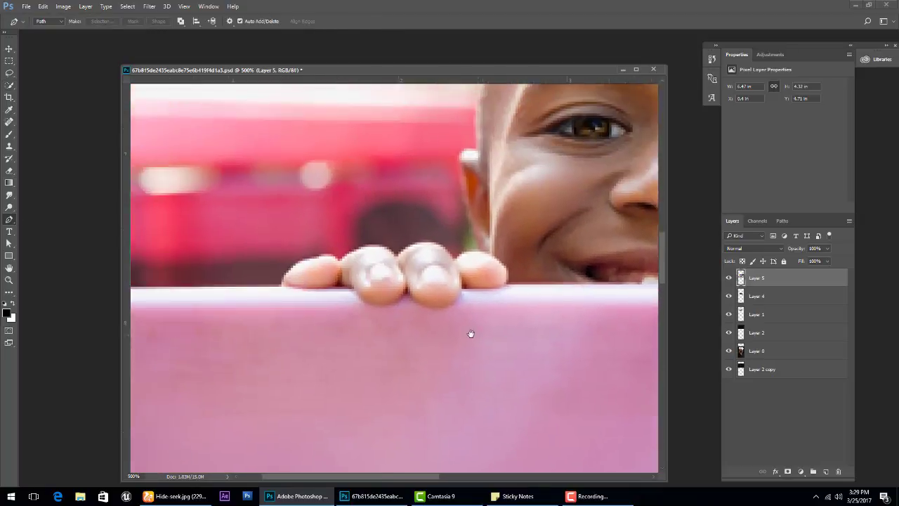
left_click_drag(470, 333, 513, 354)
left_click(323, 305)
left_click_drag(356, 282, 374, 279)
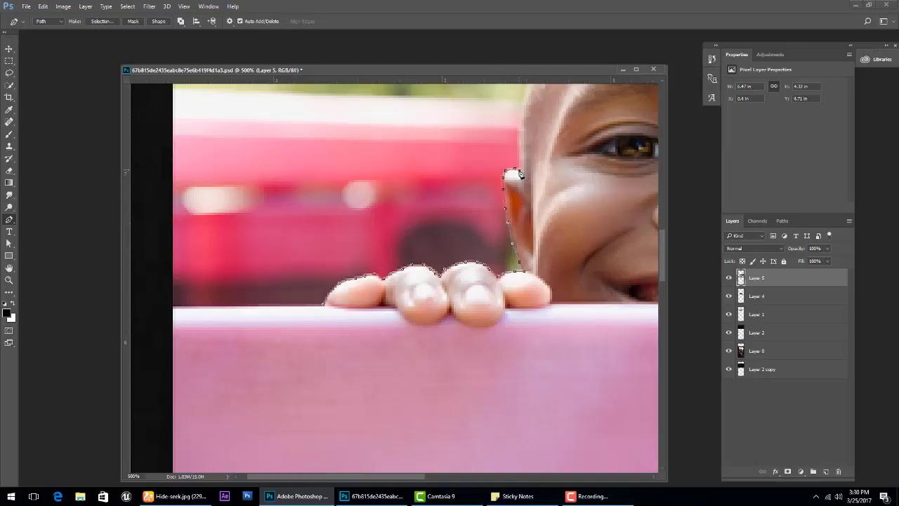
Trace the path past the child's ear, over the top of the head and down its right side
left_click_drag(519, 125, 379, 314)
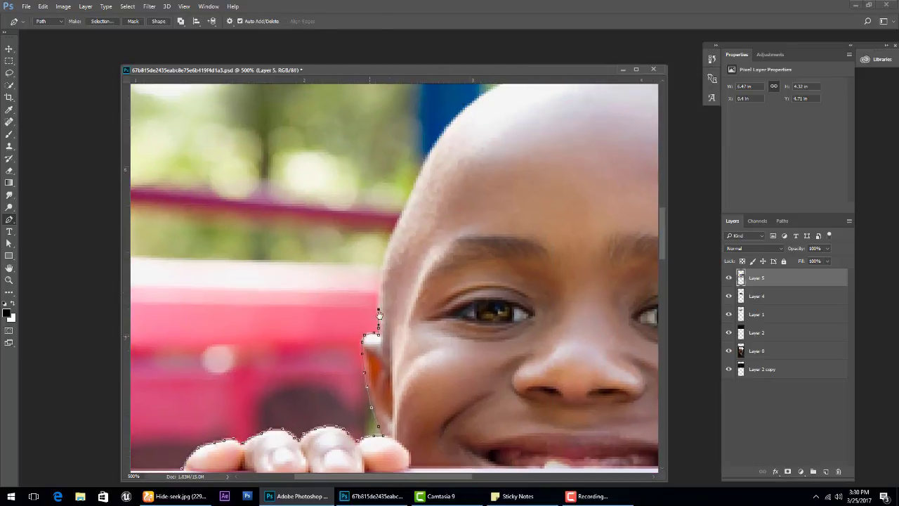
left_click(380, 267)
left_click_drag(419, 207, 344, 323)
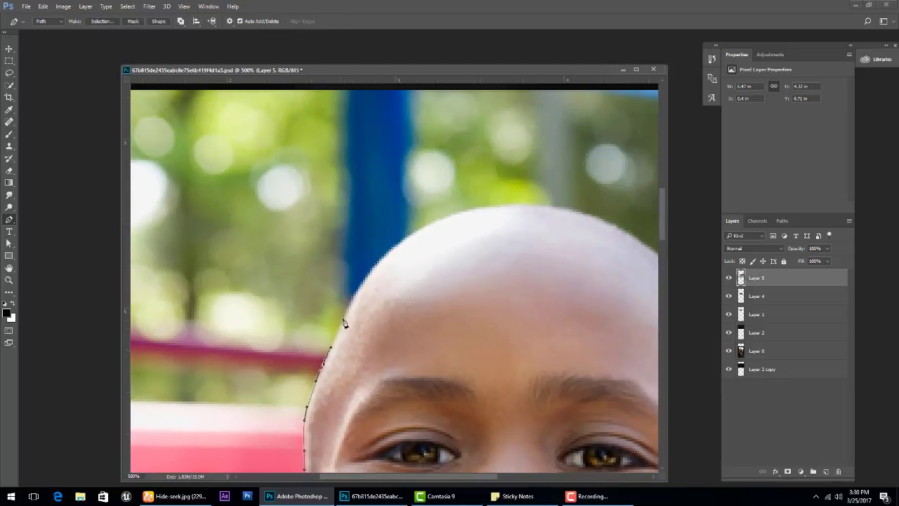
left_click(411, 236)
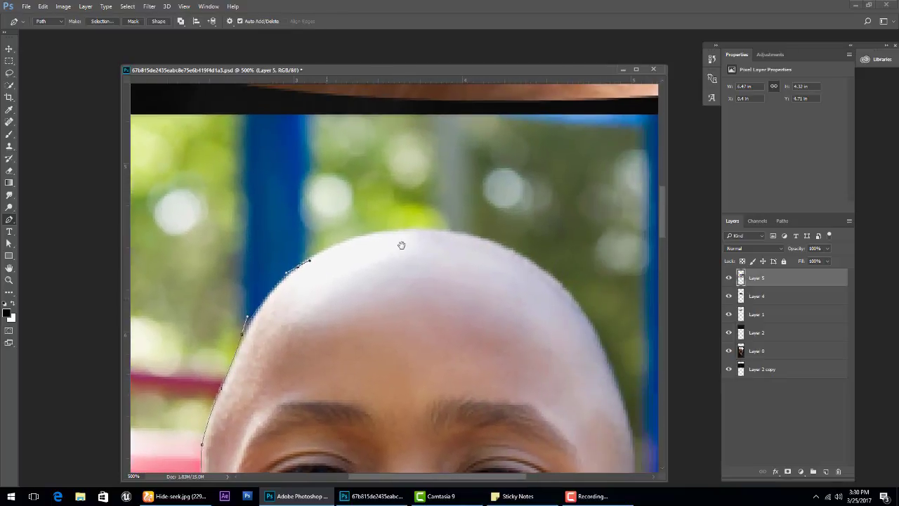
mouse_move(416, 231)
left_mouse_down()
mouse_move(447, 241)
mouse_move(503, 233)
left_mouse_up()
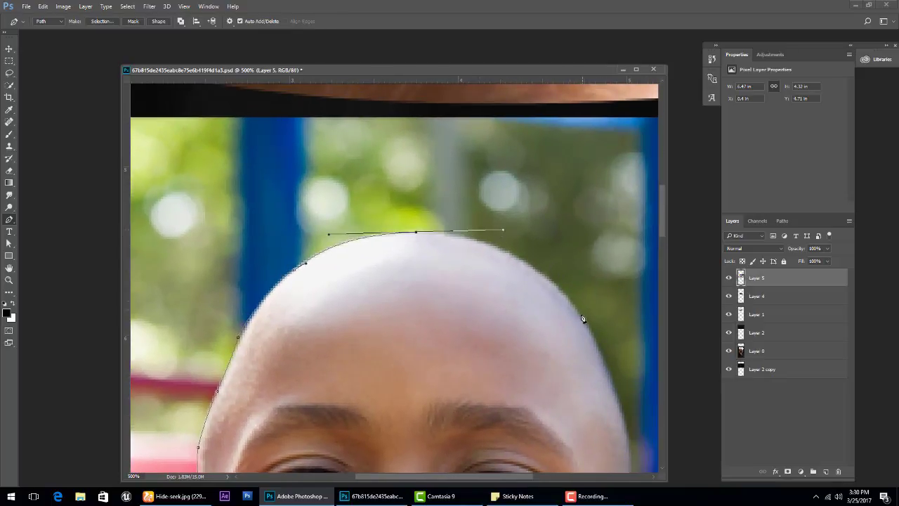
left_click(583, 319)
left_click_drag(608, 356, 431, 236)
left_click(493, 246)
left_click(497, 273)
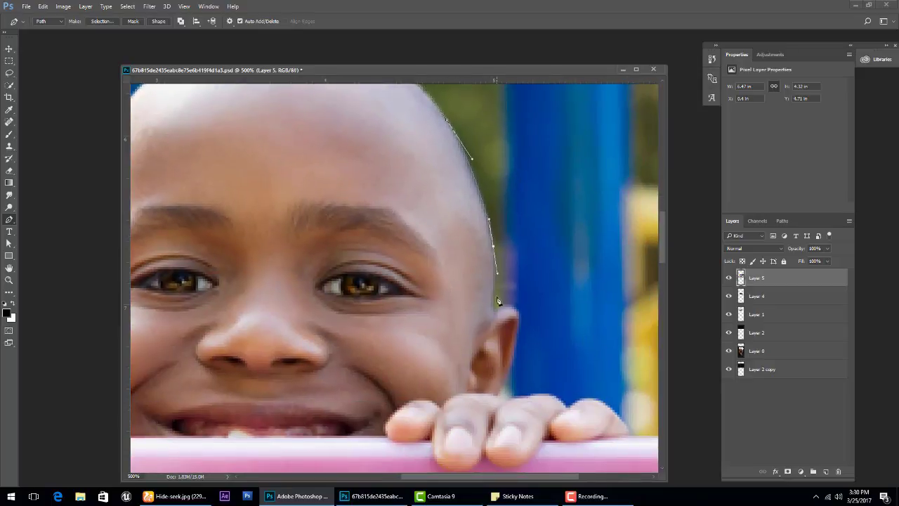
left_click(493, 309)
left_click_drag(493, 296, 503, 311)
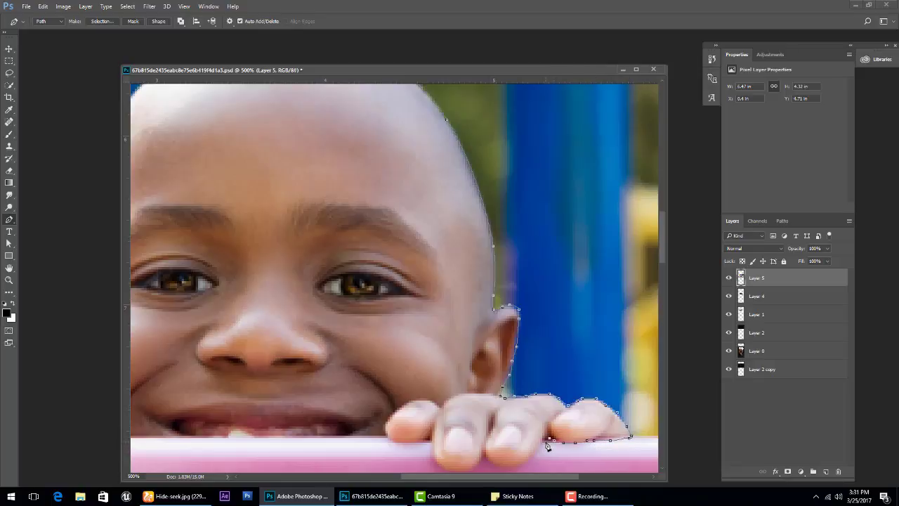
Finish the path along the bar and the fingers' lower edge, then load it as a selection
scroll(513, 421, "down", 2)
left_click_drag(478, 394, 476, 401)
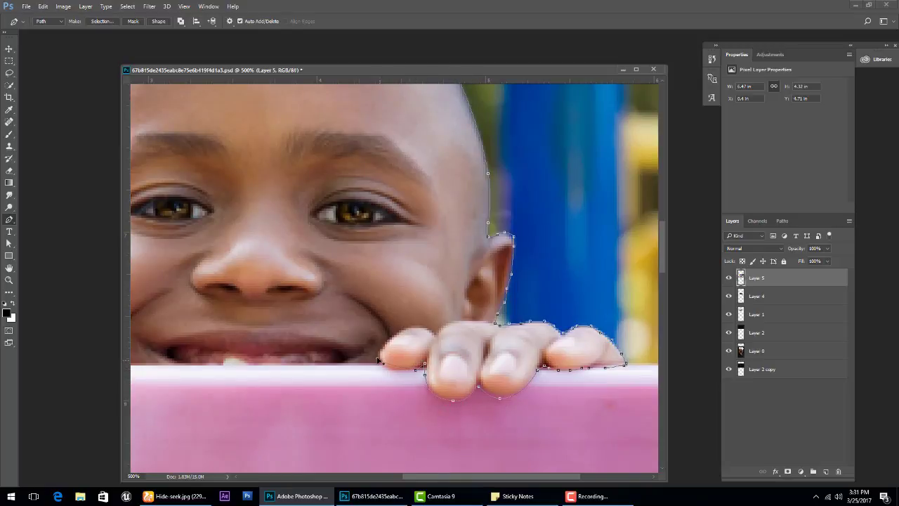
left_click(233, 364)
scroll(371, 368, "left", 5)
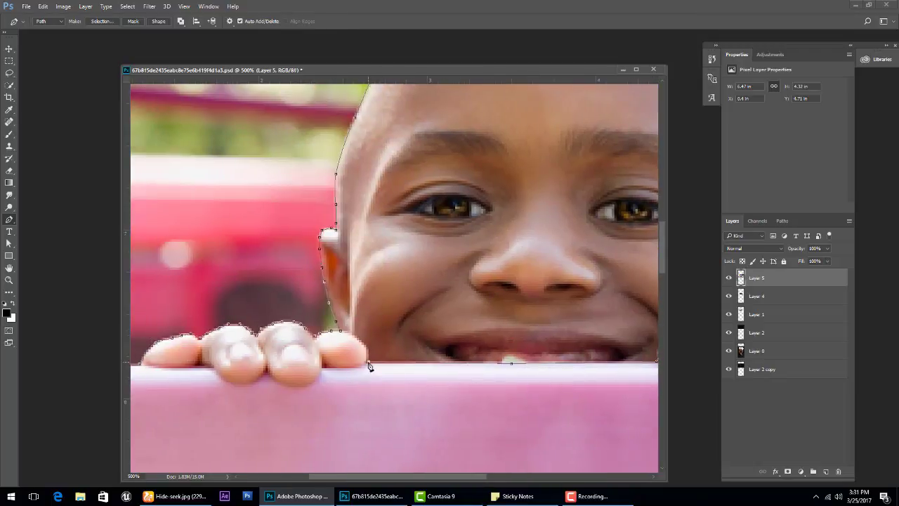
left_click_drag(327, 365, 300, 359)
left_click_drag(249, 371, 254, 377)
scroll(229, 389, "left", 3)
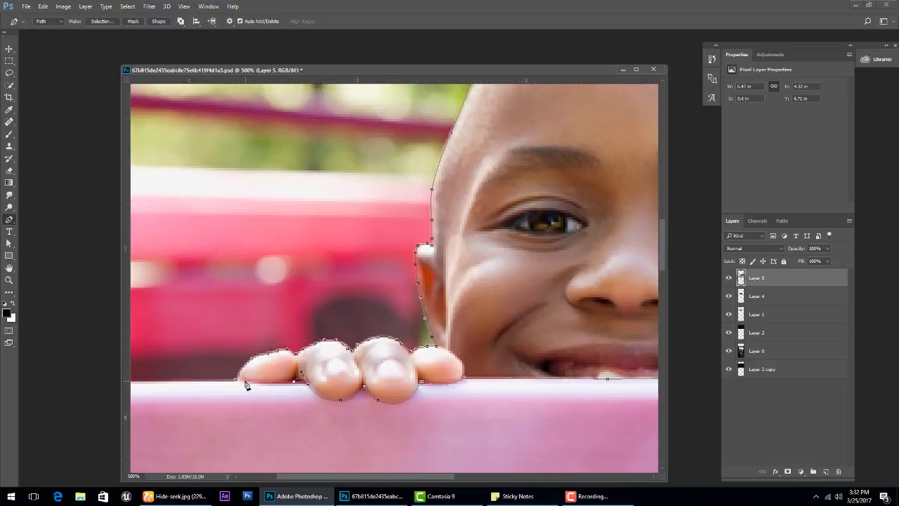
key("ctrl+Return")
Invert the selection, delete the playground background around the child and deselect
key("ctrl+minus")
key("ctrl+minus")
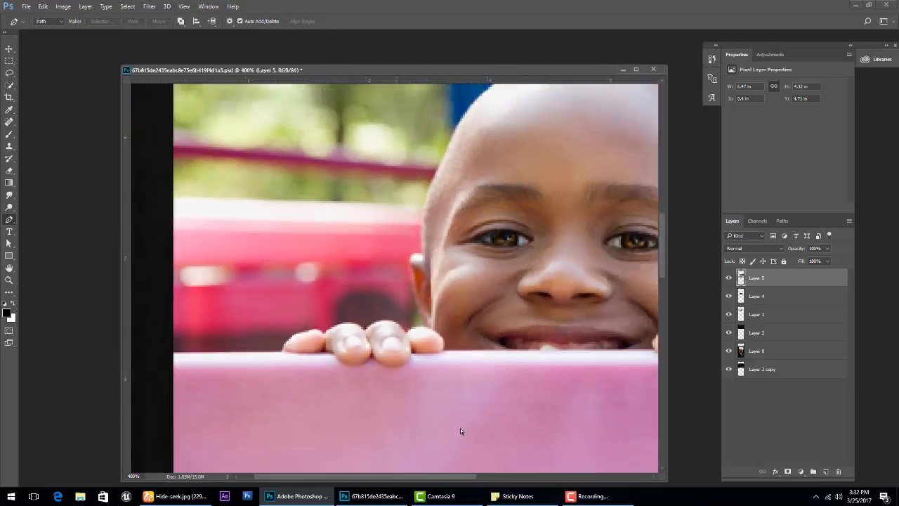
key("ctrl+minus")
key("ctrl+minus")
key("ctrl+shift+i")
key("ctrl+shift+k")
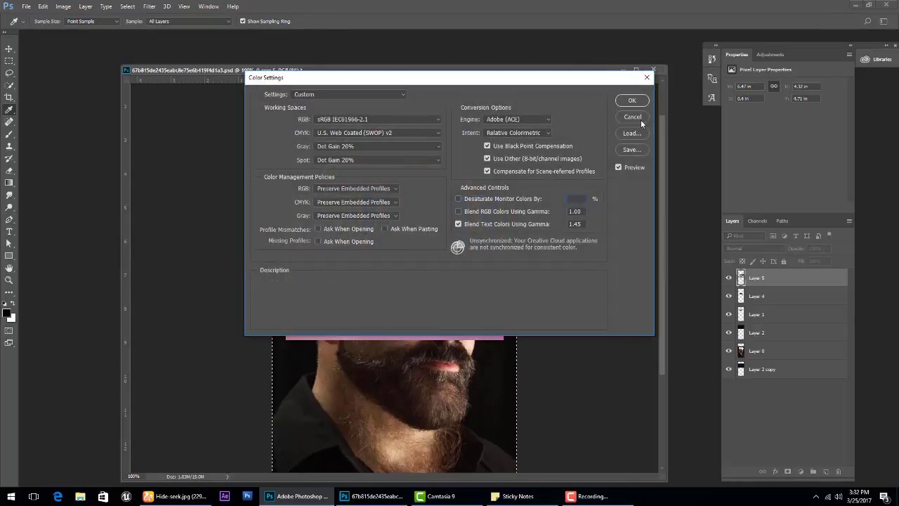
left_click(640, 118)
key("Delete")
key("v")
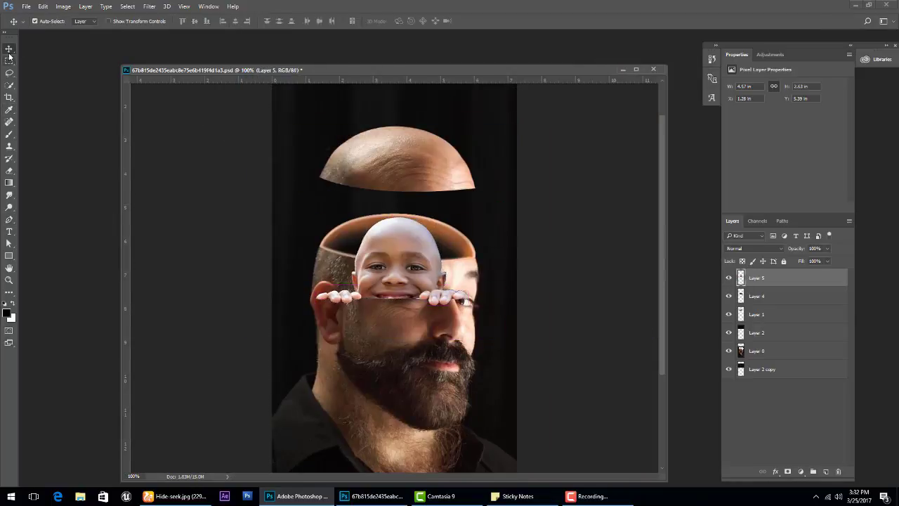
key("ctrl+d")
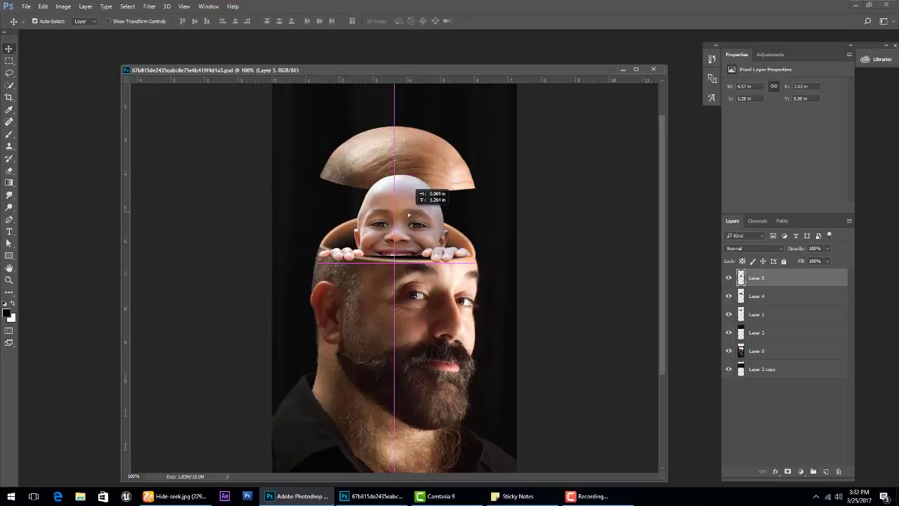
Move the child up into the open head and stack Layer 1, the skull cap, above it
left_click_drag(463, 313, 466, 270)
left_click(744, 296)
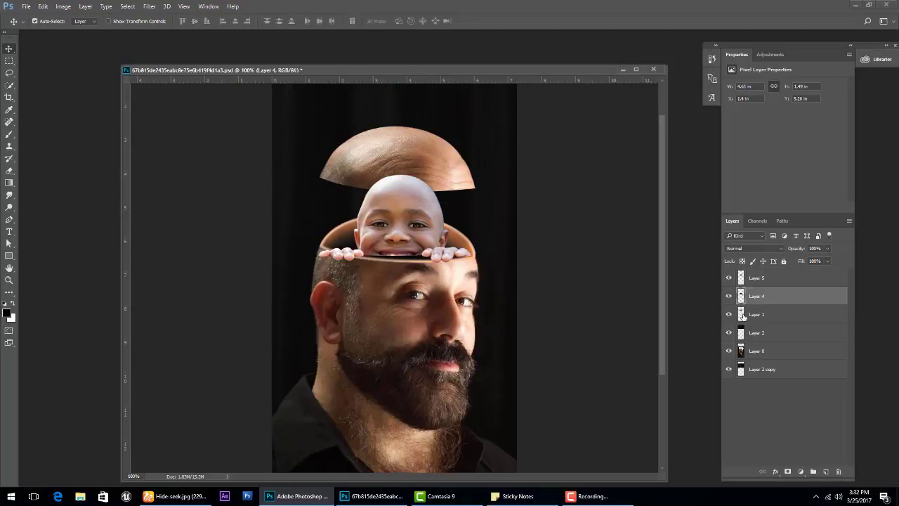
left_click_drag(742, 314, 741, 277)
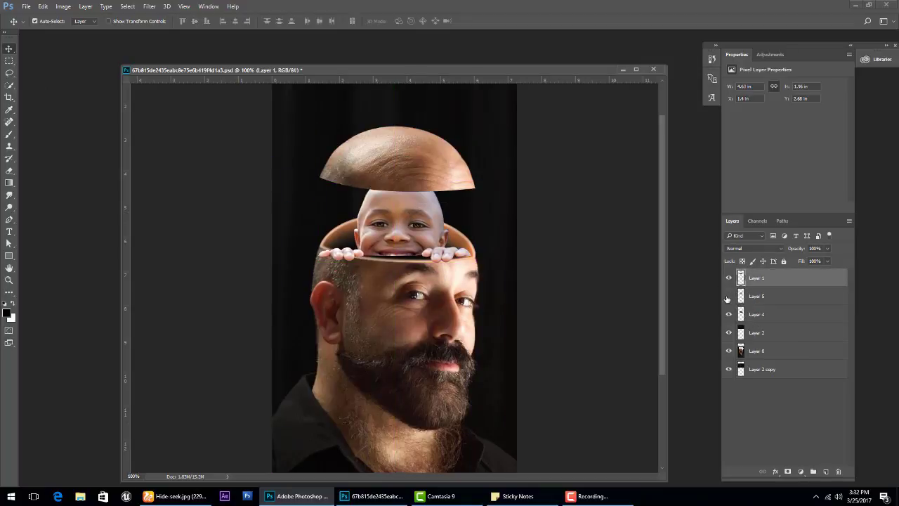
left_click(737, 297)
left_click_drag(414, 238, 414, 224)
Warp Layer 5 so the child's lower-left and lower-right edges follow the skull's rim
key("ctrl+plus")
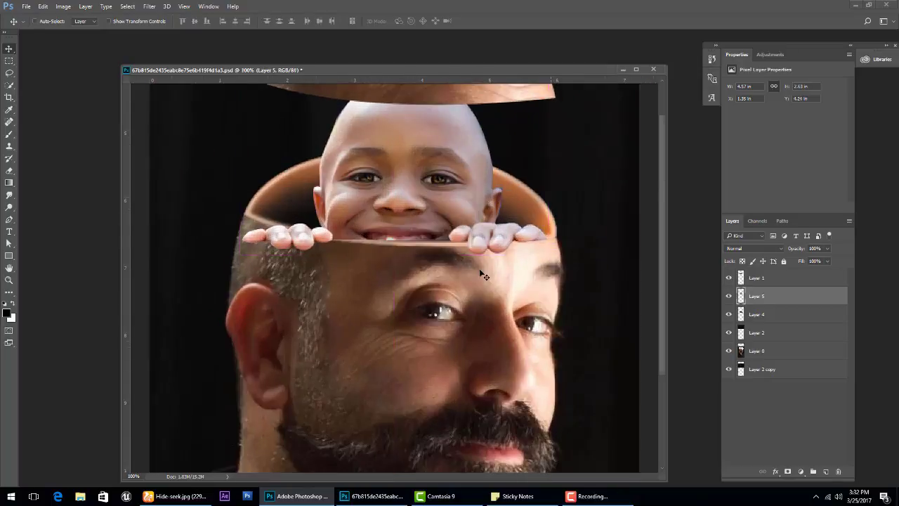
key("ctrl+t")
right_click(412, 188)
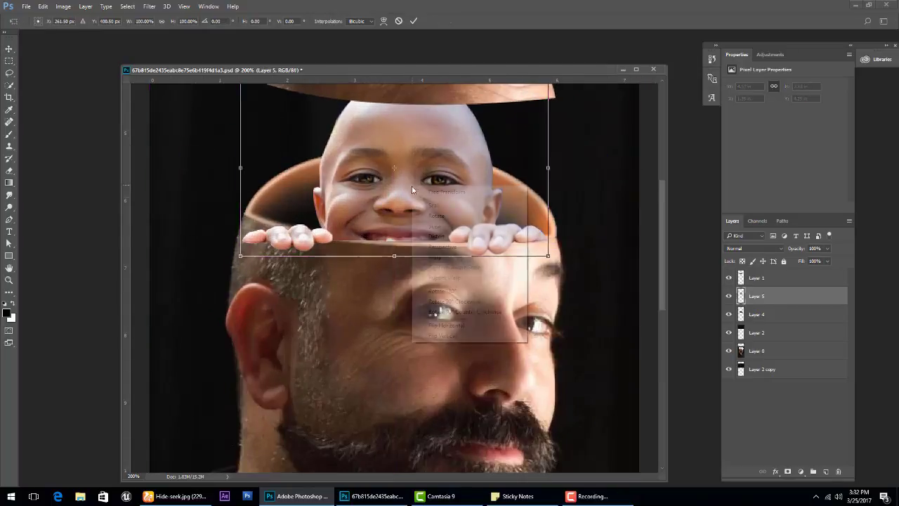
left_click(435, 257)
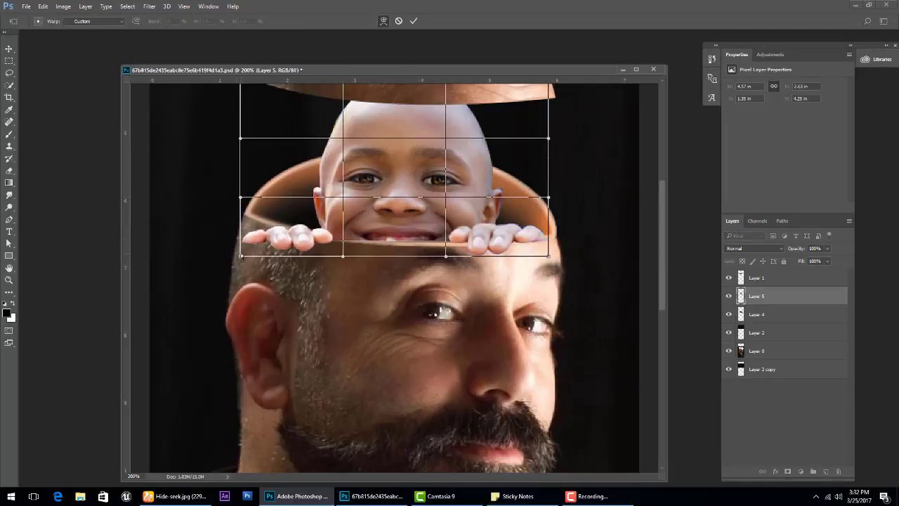
mouse_move(240, 257)
left_mouse_down()
mouse_move(356, 254)
mouse_move(342, 264)
left_mouse_up()
left_click_drag(550, 255, 540, 251)
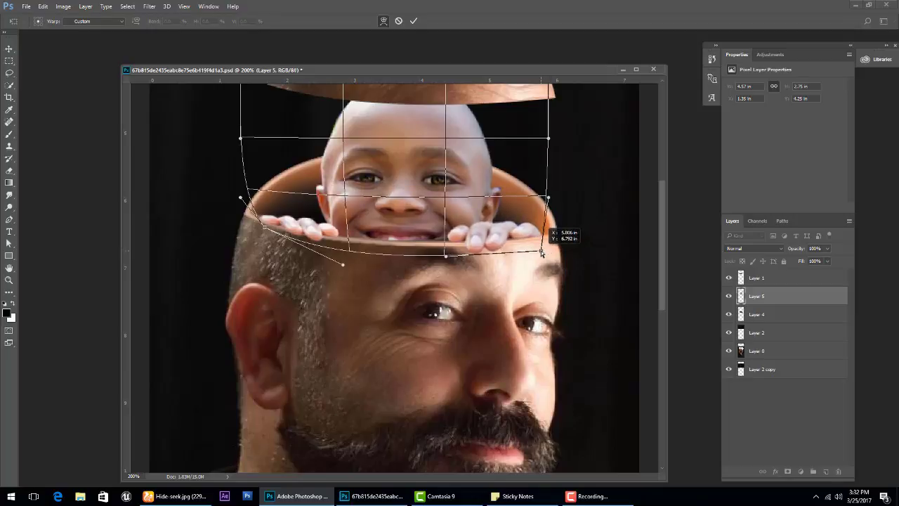
left_click_drag(343, 264, 342, 270)
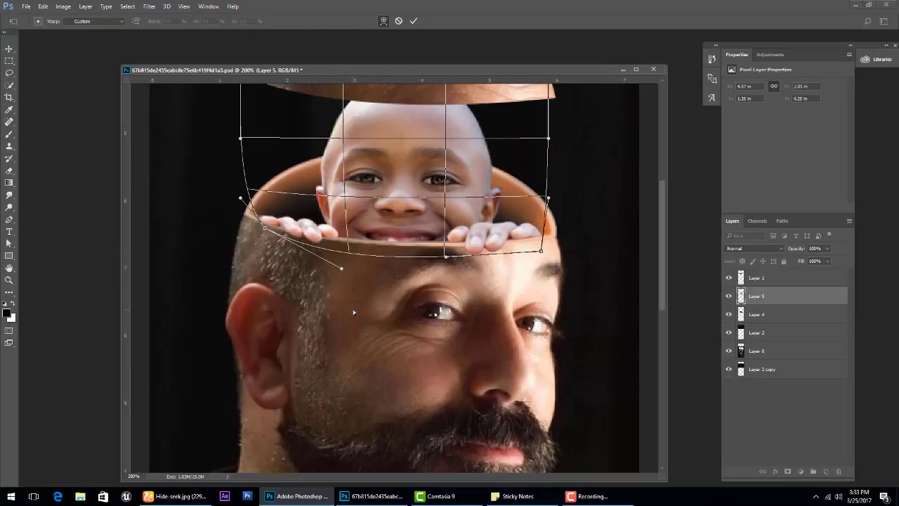
key("Return")
key("ctrl+minus")
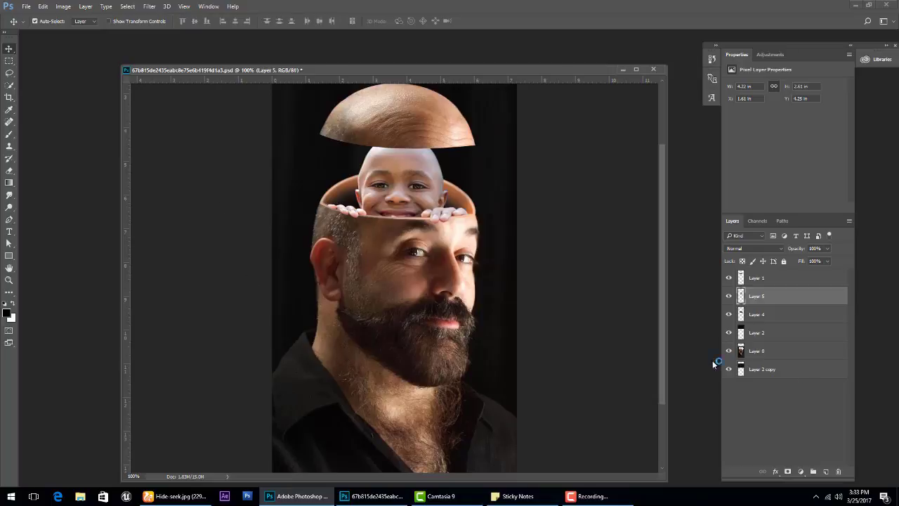
Brighten the child's midtones in Levels by moving the midtone slider left
key("ctrl+l")
left_click_drag(630, 266, 620, 265)
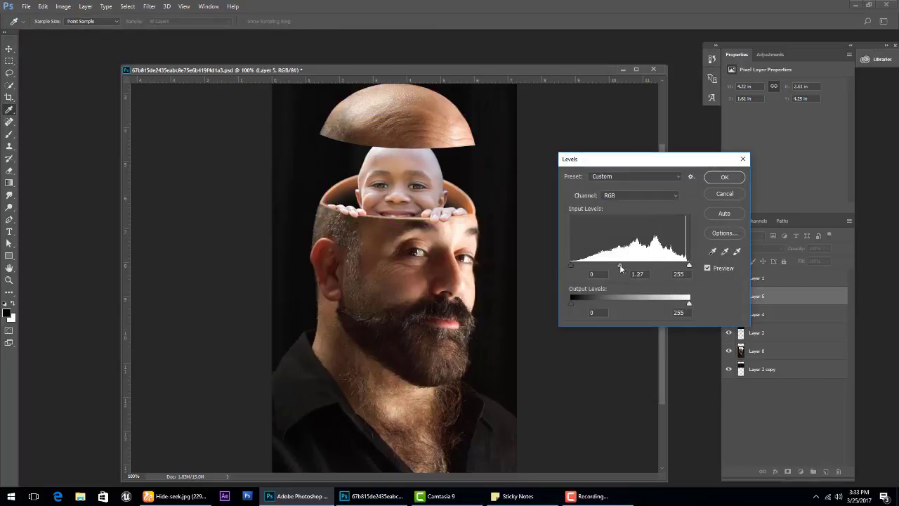
left_click(724, 176)
Apply an S-shaped Curves adjustment to boost the child's contrast
left_click(85, 6)
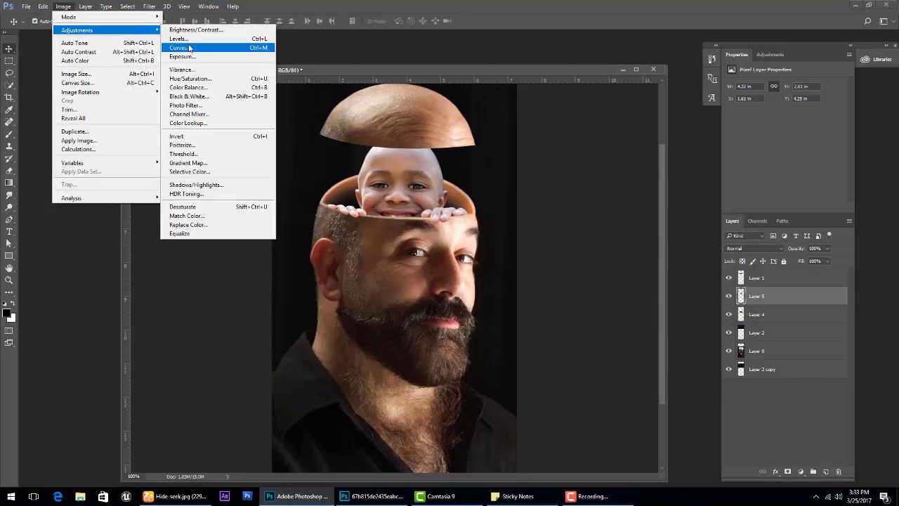
left_click(190, 48)
left_click_drag(492, 115, 552, 155)
left_click_drag(591, 240, 591, 223)
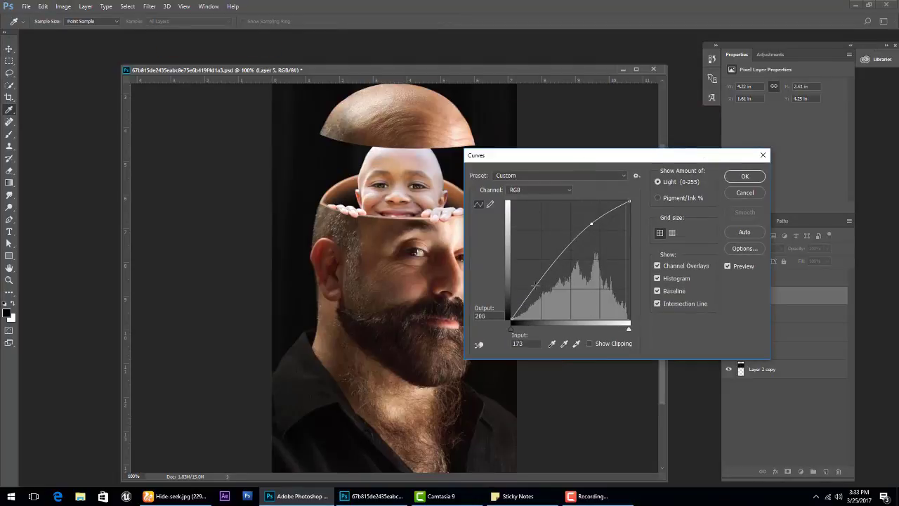
left_click_drag(535, 284, 539, 291)
left_click(743, 177)
left_click(9, 48)
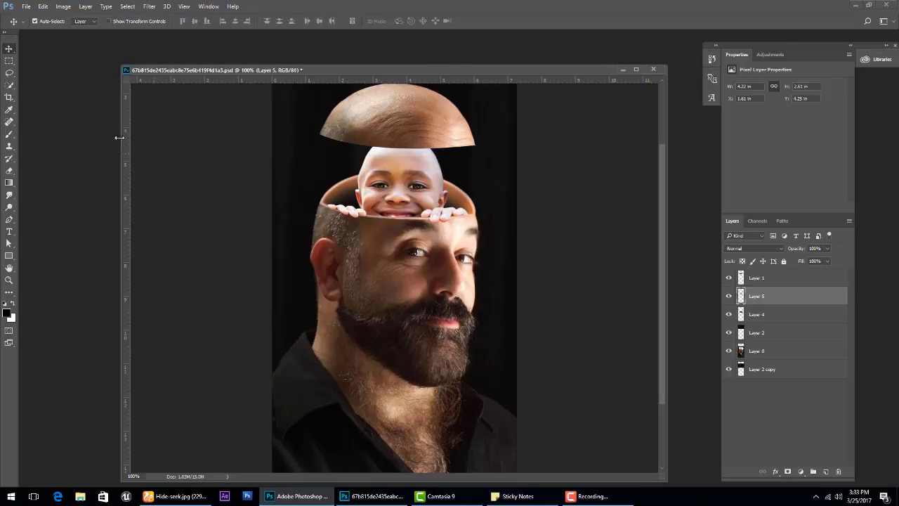
Nudge the skull cap on Layer 1 down two steps with the arrow keys
left_click(413, 167)
key("Down")
key("Down")
key("Down")
key("Down")
key("Down")
key("Down")
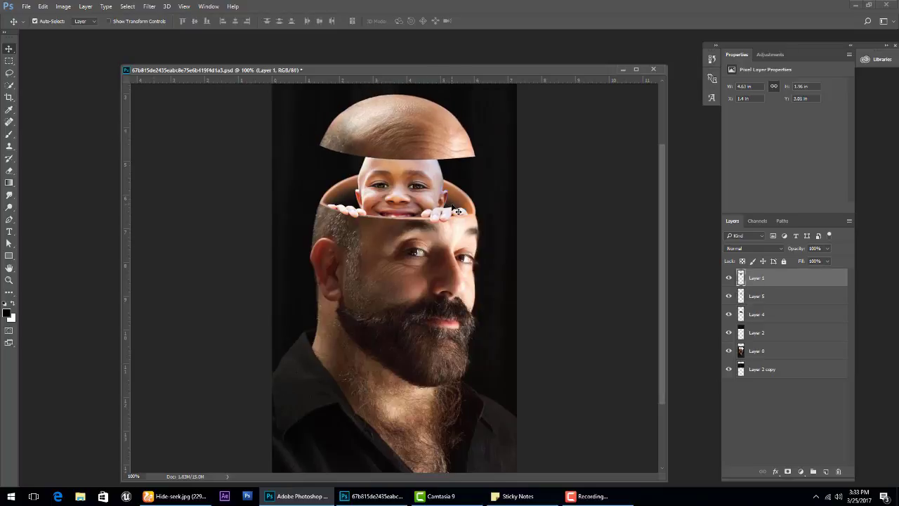
key("Down")
key("Down")
key("Down")
key("Down")
key("Down")
key("Down")
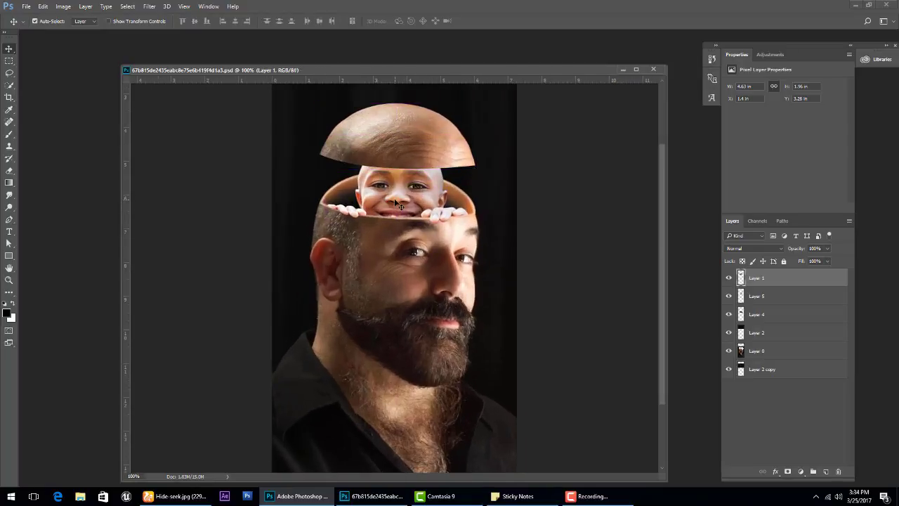
Duplicate Layer 4 and hide the new Layer 4 copy as a spare
left_click(757, 314)
key("ctrl+j")
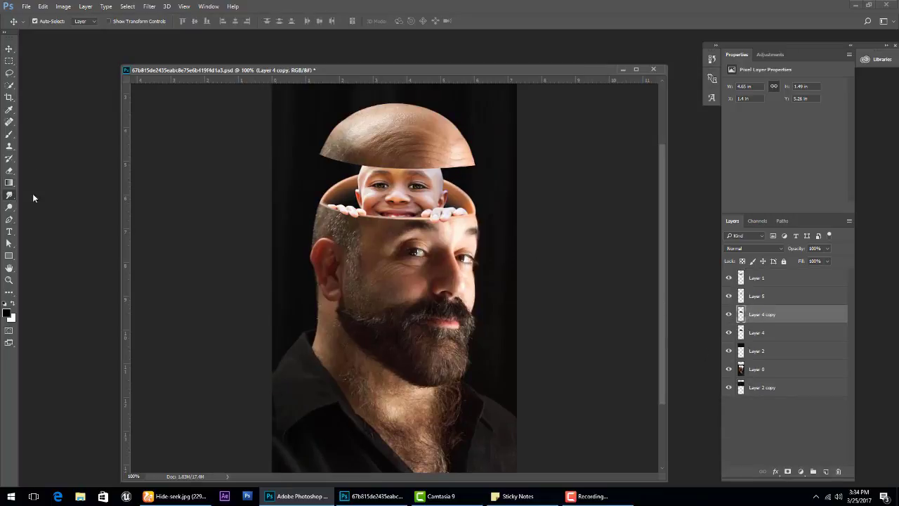
left_click_drag(9, 194, 39, 195)
mouse_move(449, 178)
left_mouse_down()
mouse_move(325, 168)
mouse_move(469, 163)
left_mouse_up()
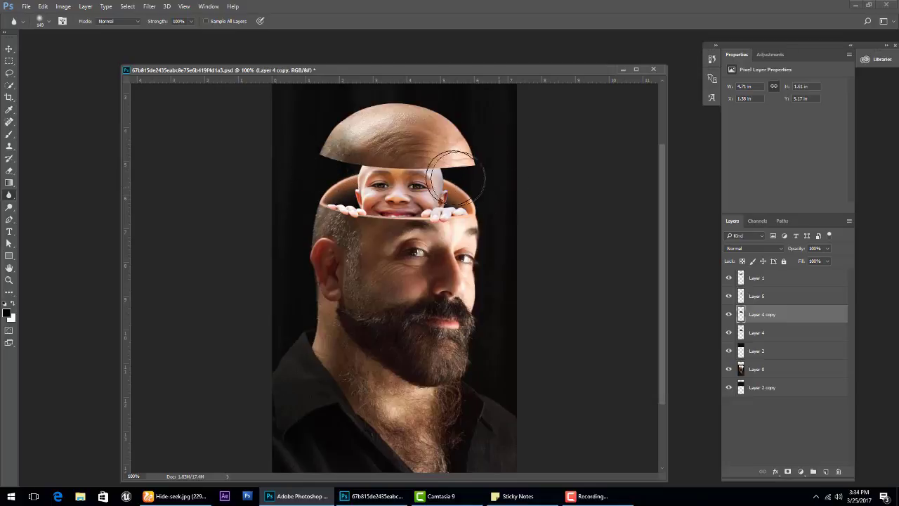
left_click(728, 314)
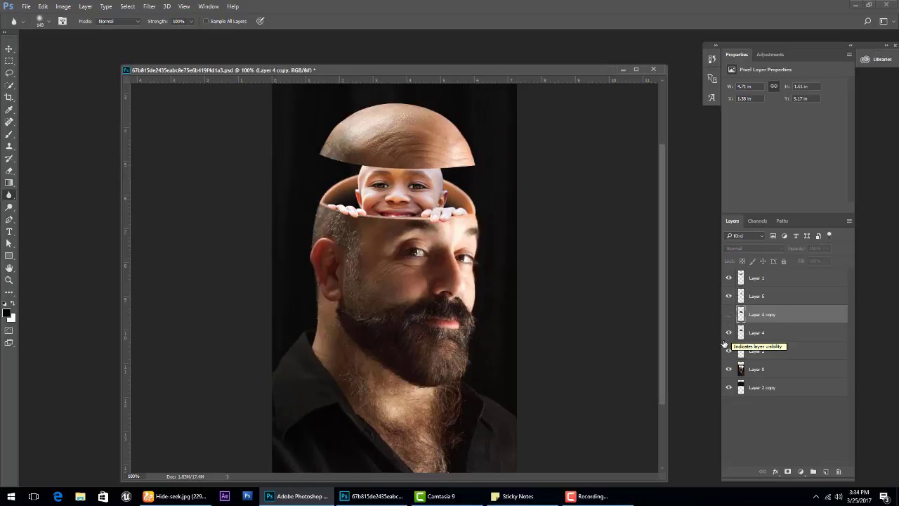
Close the leftover image tabs and search Google Images for 'smoke', then 'swirl smoke'
left_click(172, 496)
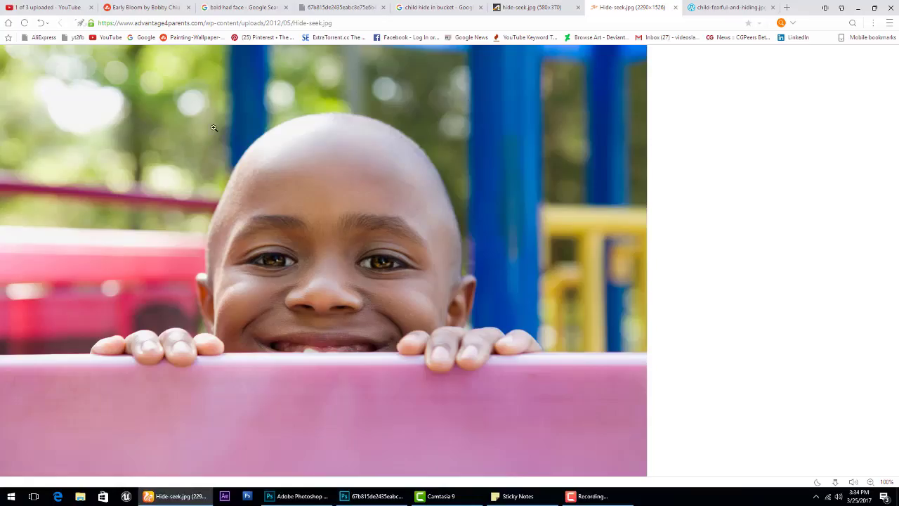
key("ctrl+w")
key("ctrl+w")
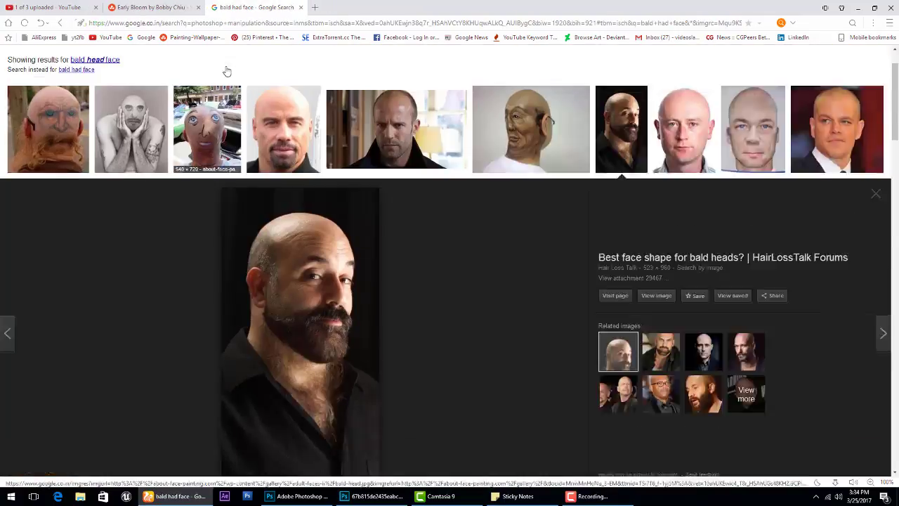
triple_click(98, 65)
type("smoke")
key("Return")
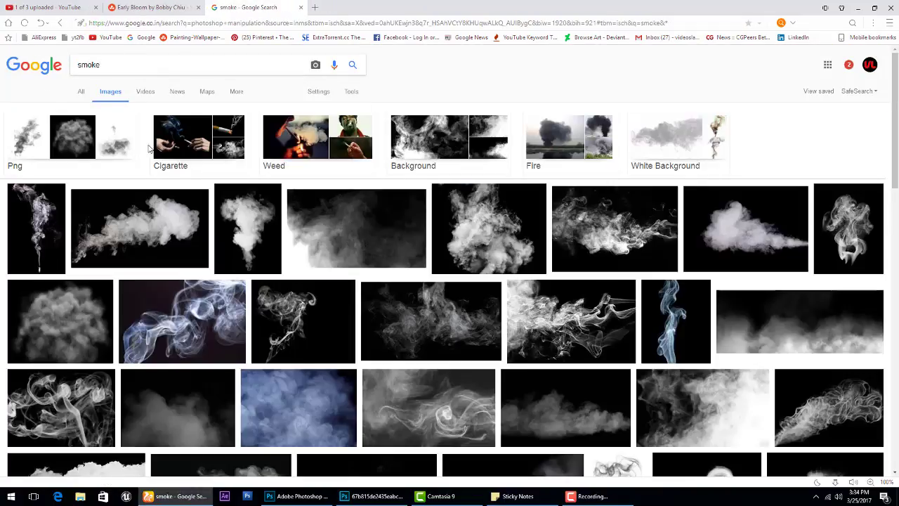
left_click(78, 64)
type("sw")
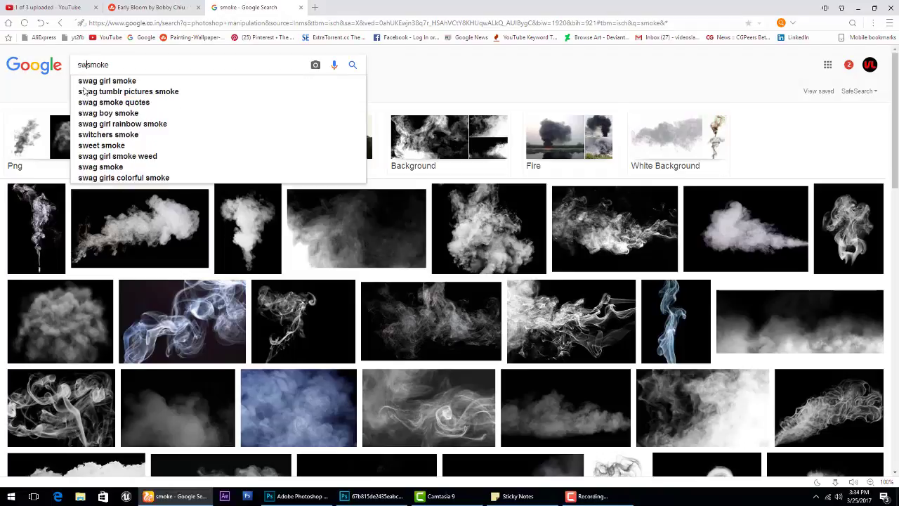
type("irl")
key("Return")
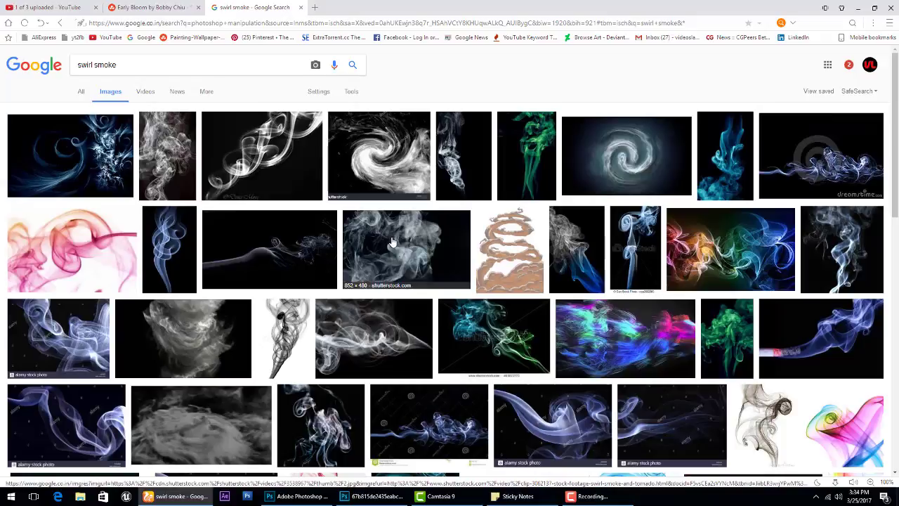
Copy the twisting blue smoke-on-black image from the swirl smoke results
scroll(391, 241, "down", 6)
scroll(492, 232, "down", 1)
scroll(597, 222, "down", 3)
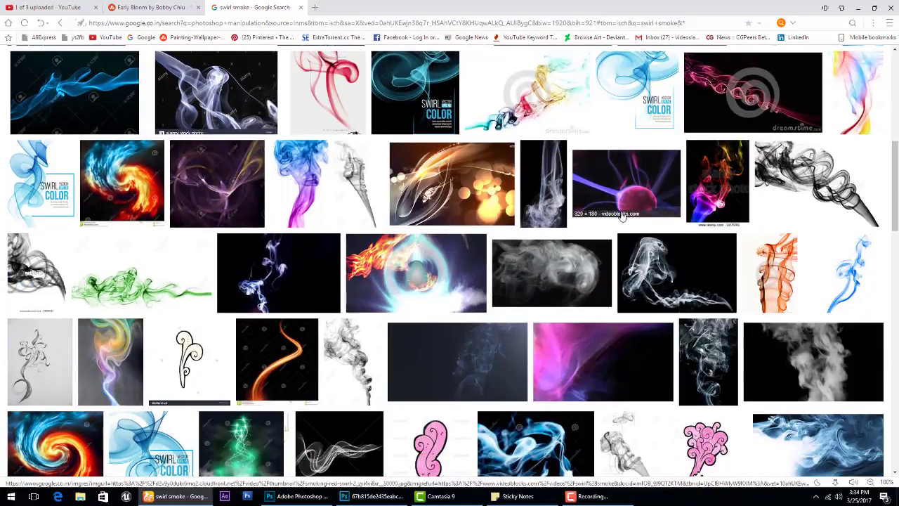
scroll(622, 216, "down", 2)
scroll(462, 201, "up", 15)
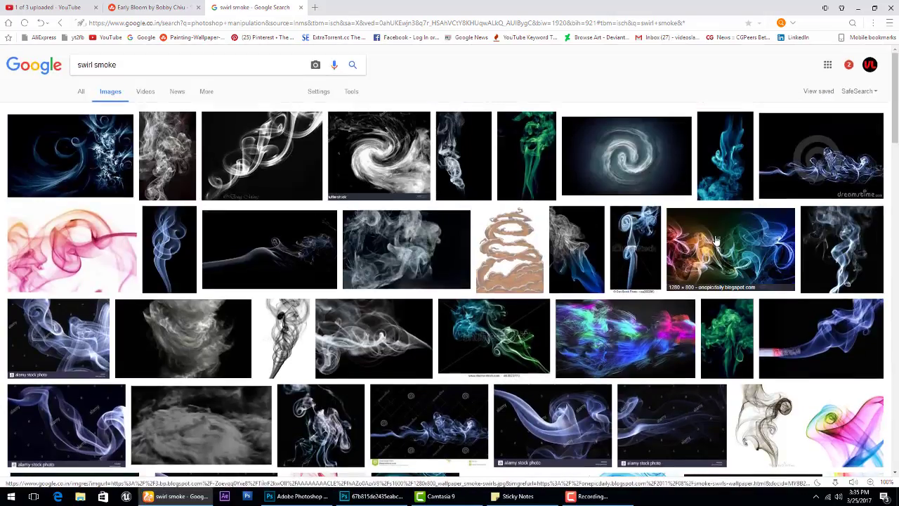
left_click(860, 248)
right_click(340, 231)
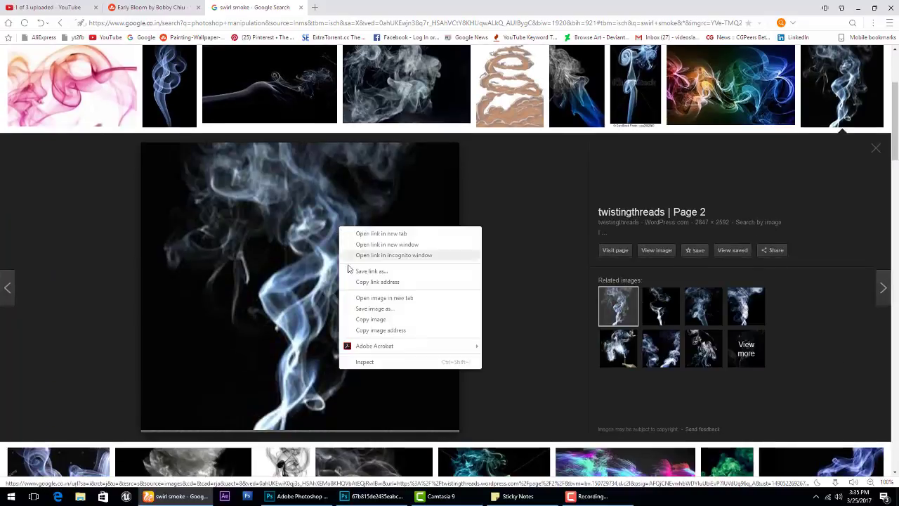
left_click(372, 322)
left_click(309, 496)
Paste the swirl smoke as a Screen-blended layer and place it on top of the head
key("ctrl+v")
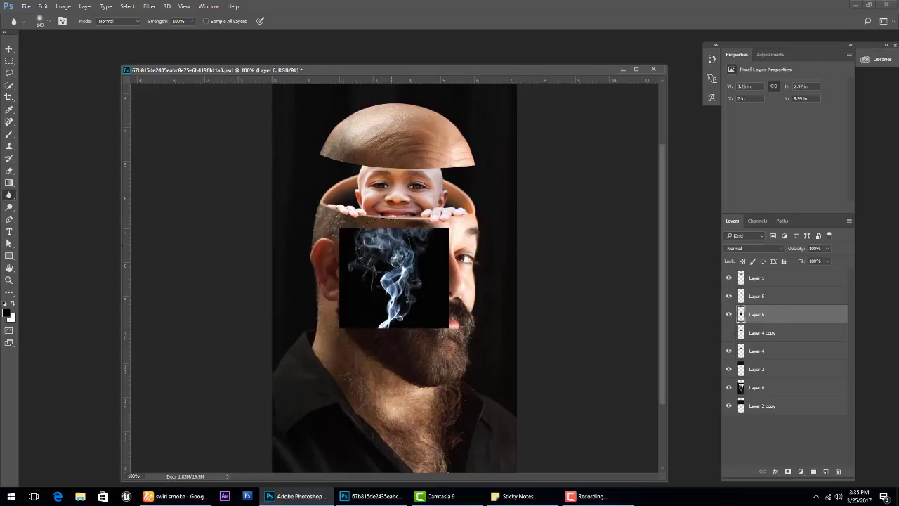
left_click(753, 248)
left_click(737, 298)
key("v")
left_click_drag(422, 270, 381, 186)
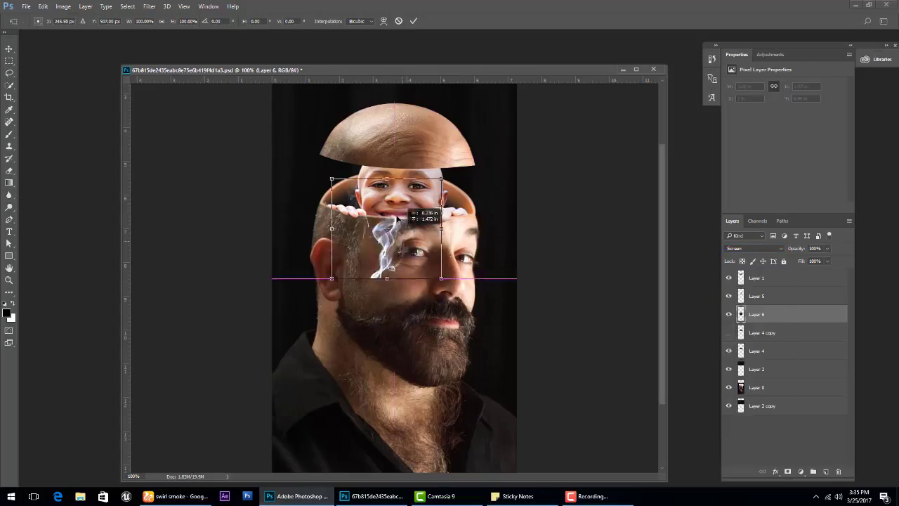
key("ctrl+t")
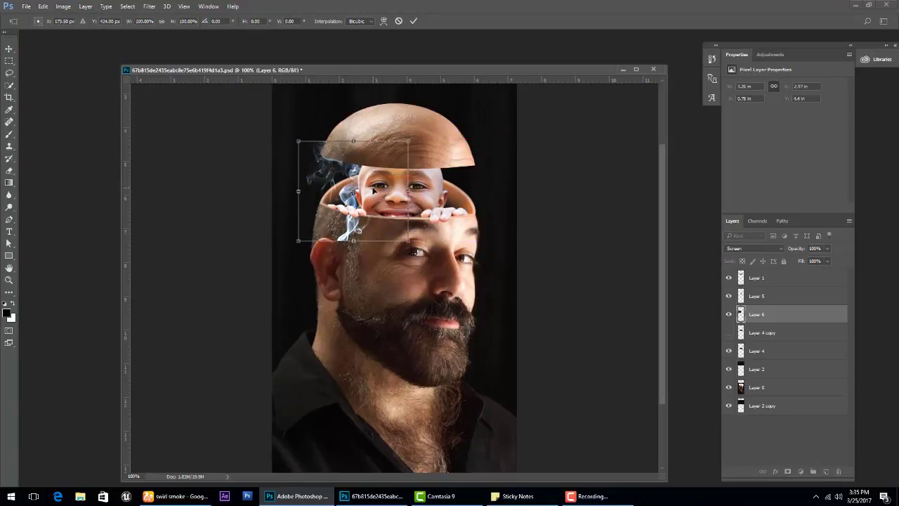
key("Return")
Erase the stray smoke wisps over the forehead
key("r")
left_click(728, 296)
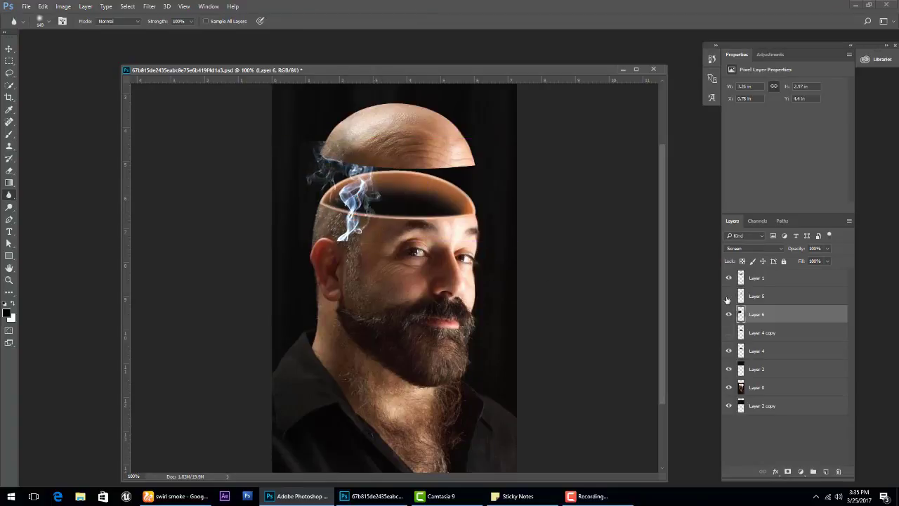
left_click(729, 296)
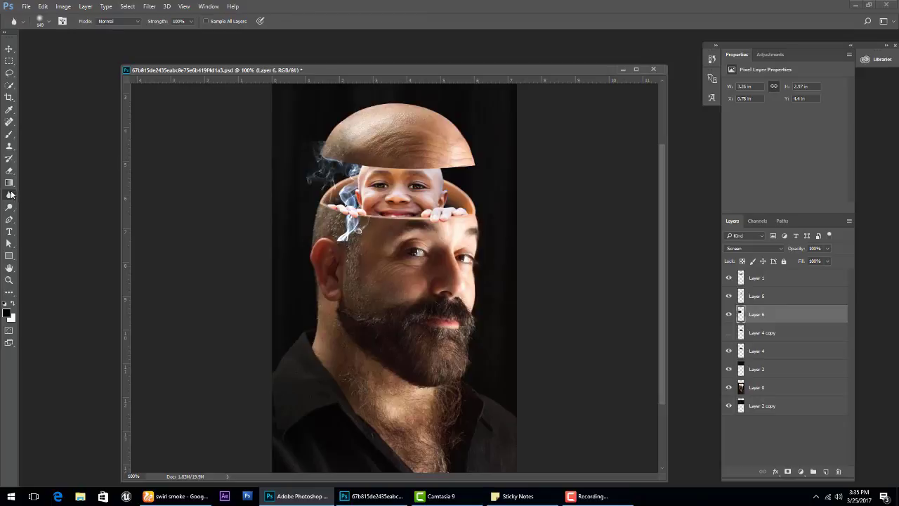
left_click_drag(9, 170, 43, 175)
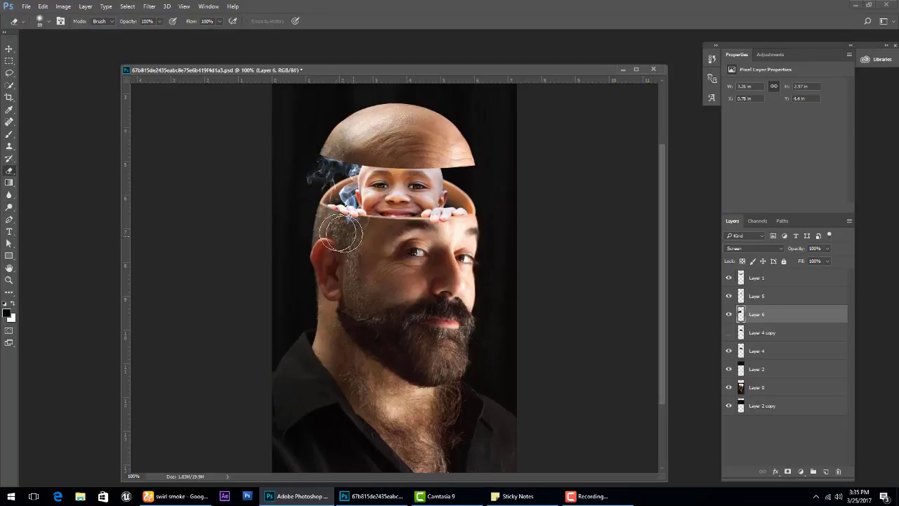
left_click_drag(328, 238, 365, 233)
Shift the smoke's hue to -180 and adjust its midtones with Levels
key("ctrl+u")
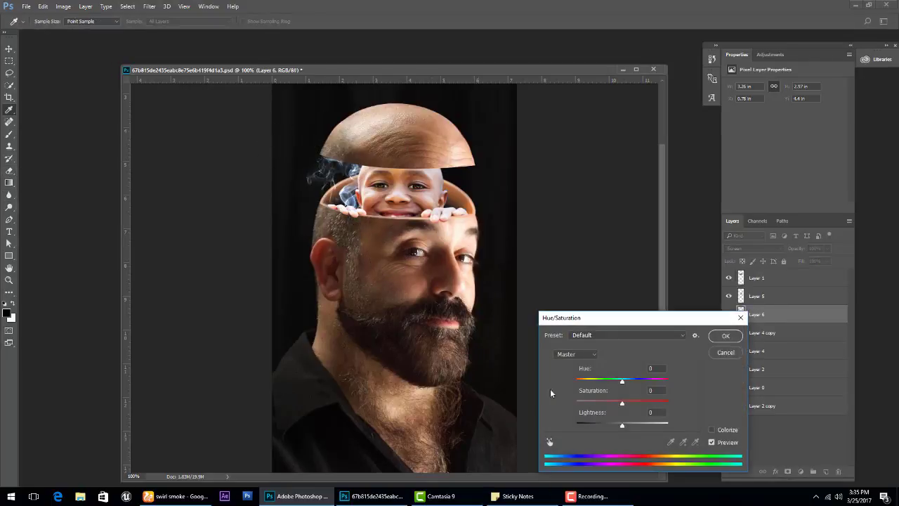
mouse_move(623, 381)
left_mouse_down()
mouse_move(555, 388)
mouse_move(640, 388)
left_mouse_up()
key("Return")
key("ctrl+l")
mouse_move(630, 265)
left_mouse_down()
mouse_move(622, 266)
mouse_move(642, 275)
mouse_move(673, 266)
left_mouse_up()
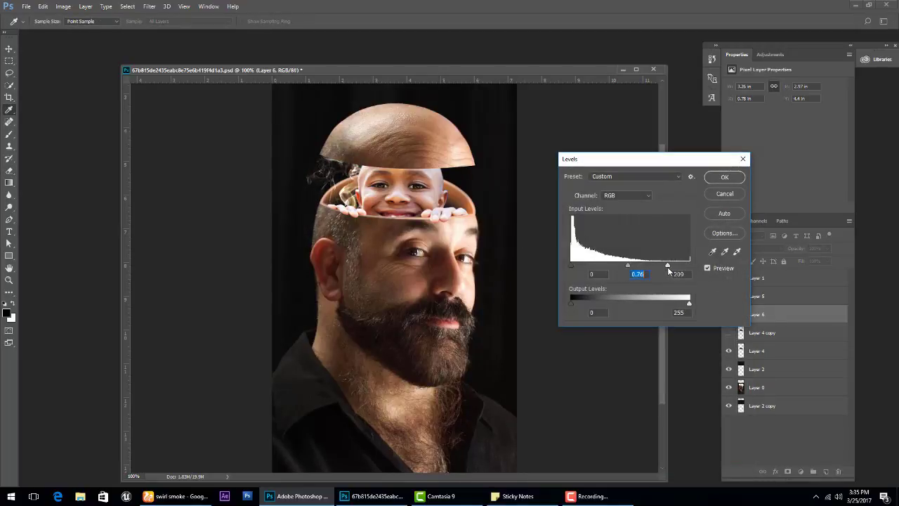
left_click(724, 177)
Go back to the plain 'smoke' image results in Chrome
key("e")
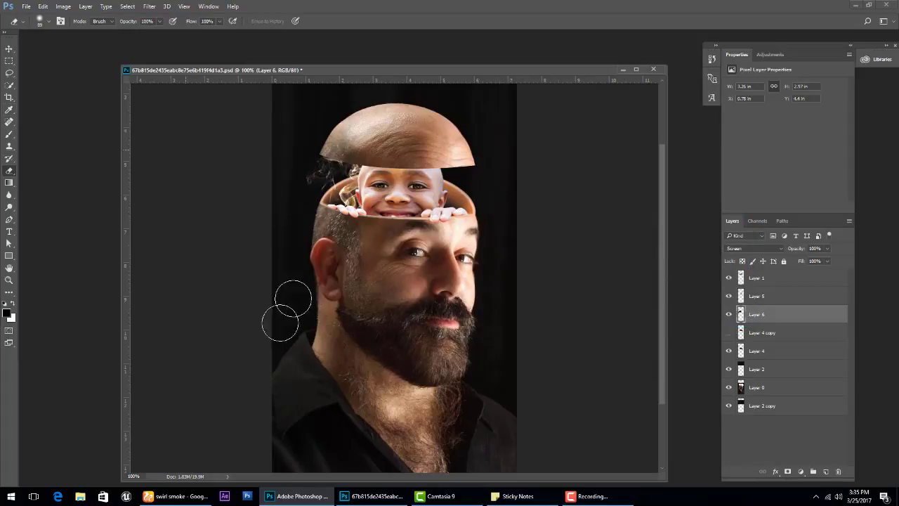
left_click(175, 495)
scroll(346, 235, "down", 5)
scroll(281, 211, "up", 3)
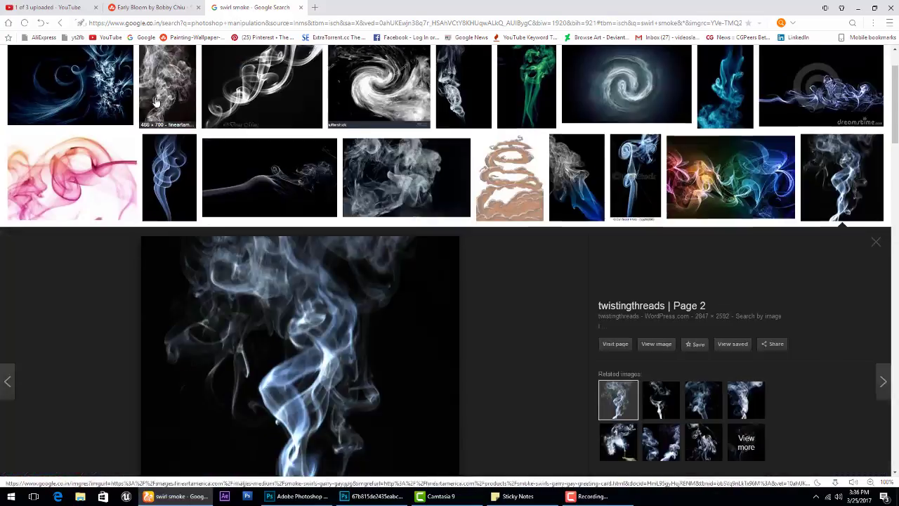
left_click(41, 22)
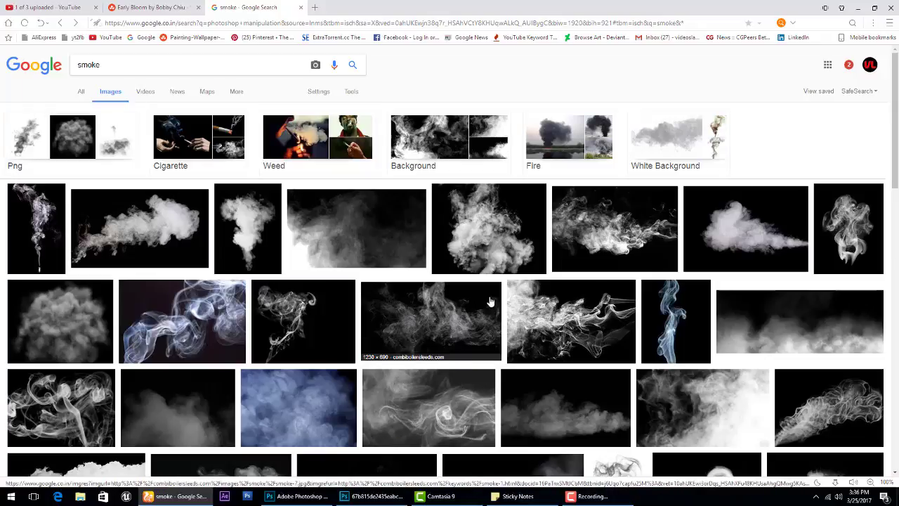
scroll(511, 395, "down", 2)
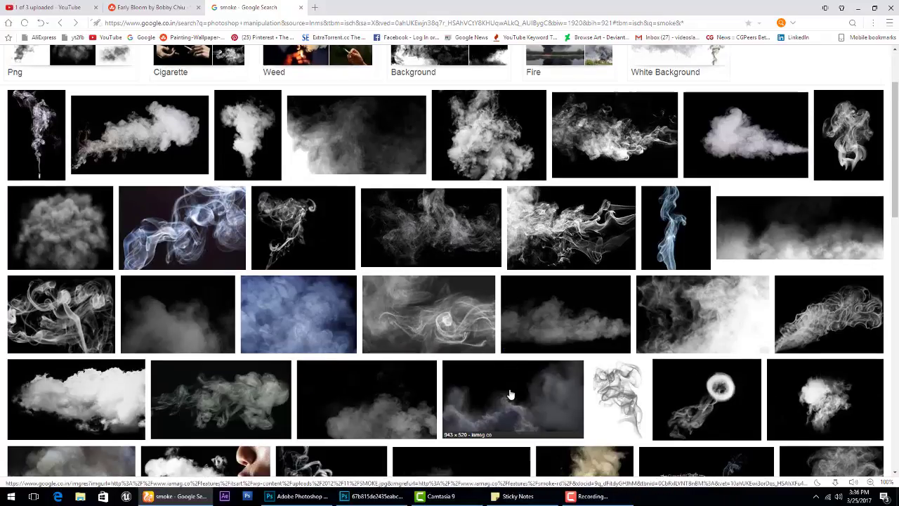
Copy the wide drifting white smoke image and paste it into Photoshop for resizing
left_click(849, 141)
left_click(517, 145)
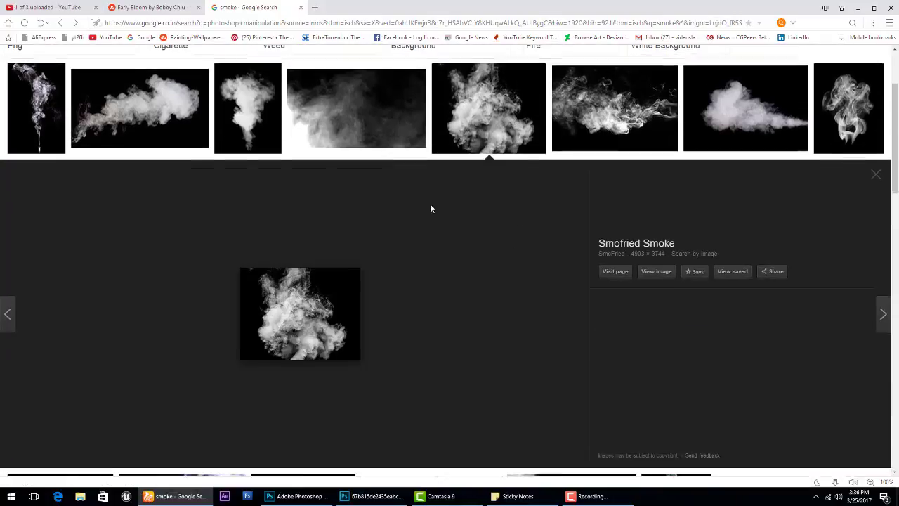
scroll(430, 203, "down", 2)
scroll(401, 254, "up", 4)
left_click(611, 232)
right_click(318, 243)
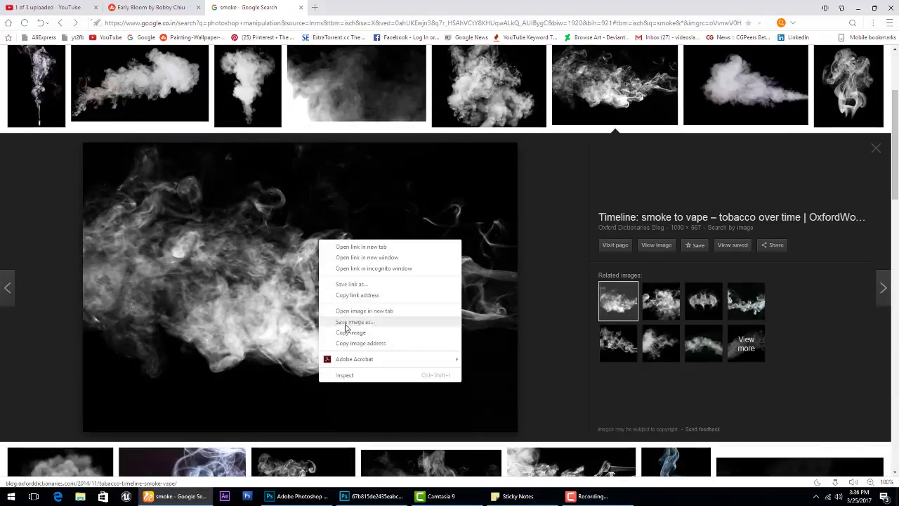
left_click(344, 321)
key("alt+Tab")
key("ctrl+v")
key("ctrl+t")
Shrink the white smoke to about half size over the child's face and set it to Screen
left_click_drag(272, 121, 383, 181)
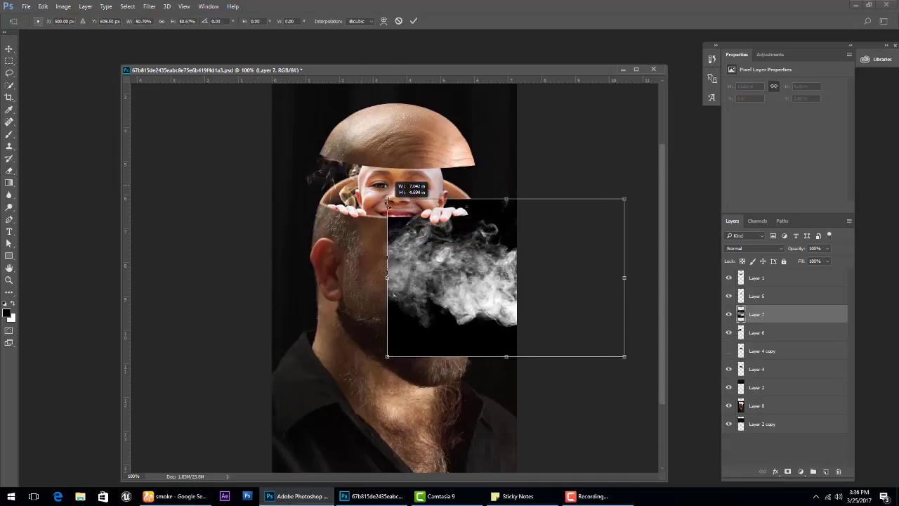
left_click_drag(497, 297, 430, 237)
key("Return")
left_click(754, 248)
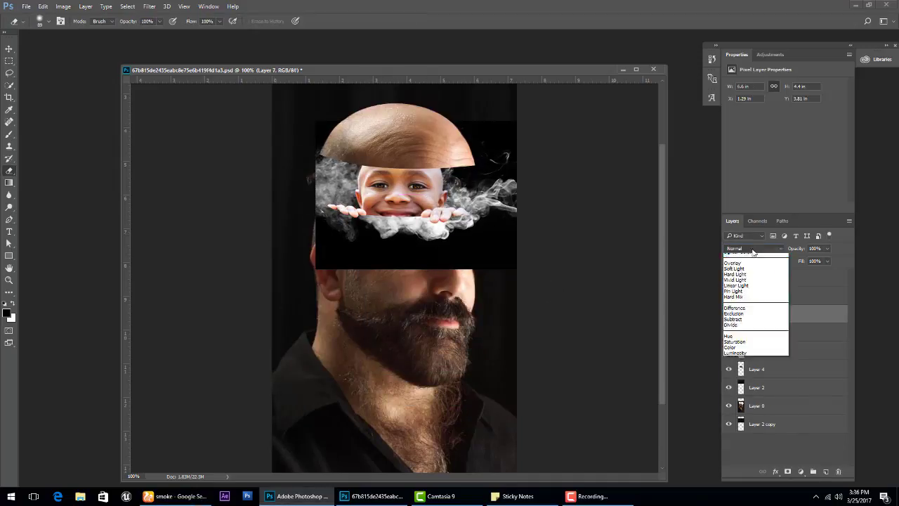
left_click(744, 310)
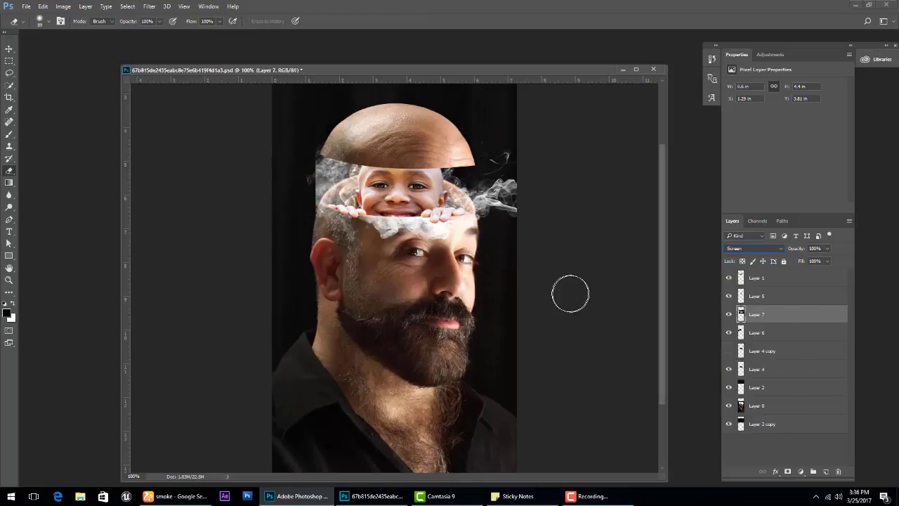
Duplicate the smoke above the child and softly erase it off the face and forehead
key("ctrl+z")
left_click_drag(124, 22, 84, 60)
left_click_drag(312, 151, 295, 220)
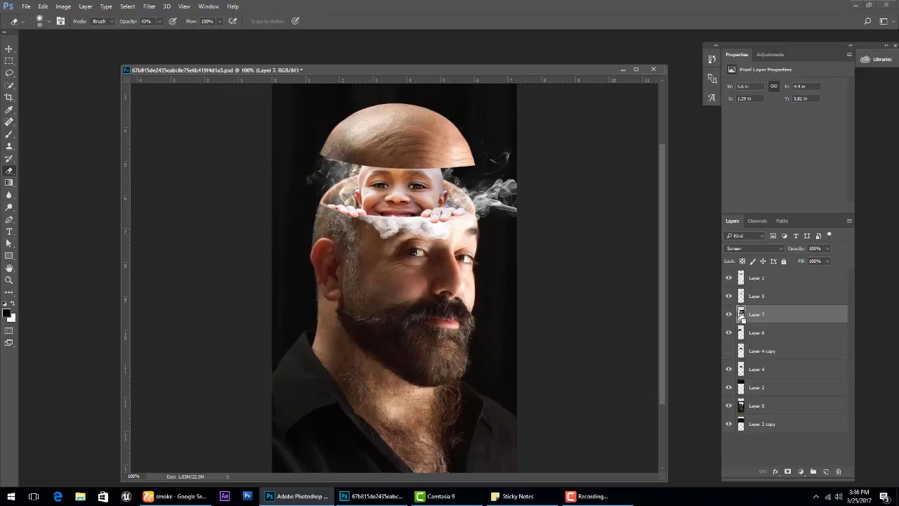
left_click_drag(741, 314, 745, 287)
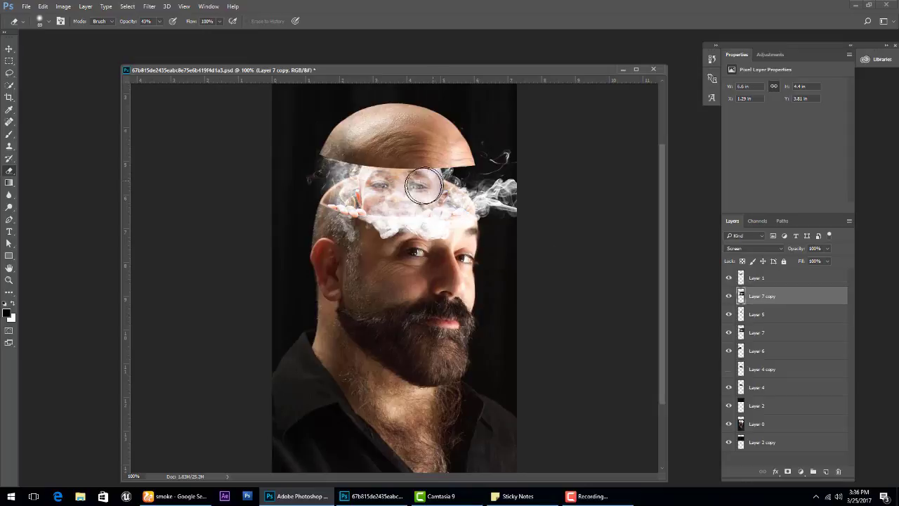
mouse_move(423, 186)
left_mouse_down()
mouse_move(412, 193)
mouse_move(414, 176)
mouse_move(437, 237)
left_mouse_up()
mouse_move(374, 236)
left_mouse_down()
mouse_move(448, 237)
mouse_move(422, 231)
mouse_move(495, 197)
mouse_move(414, 230)
left_mouse_up()
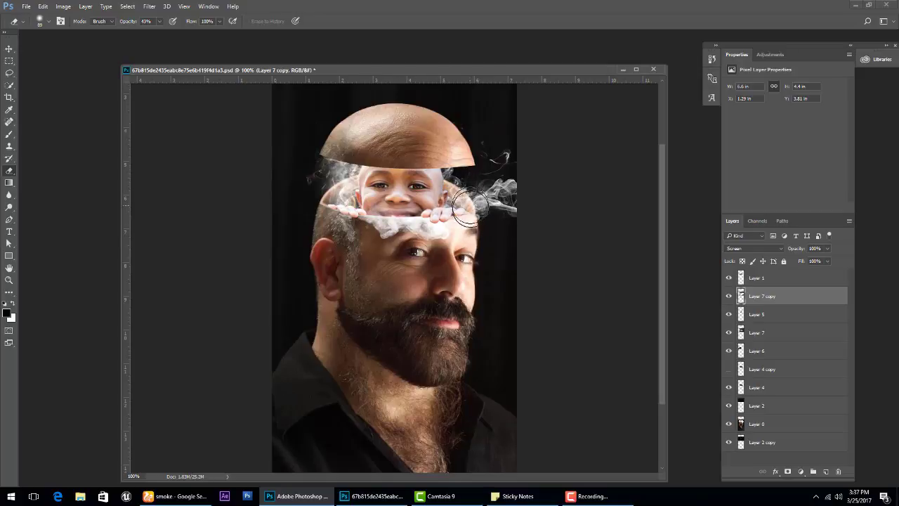
Add a new top layer and paint extra white smoke on the forehead
key("alt+bracketright")
left_click(826, 471)
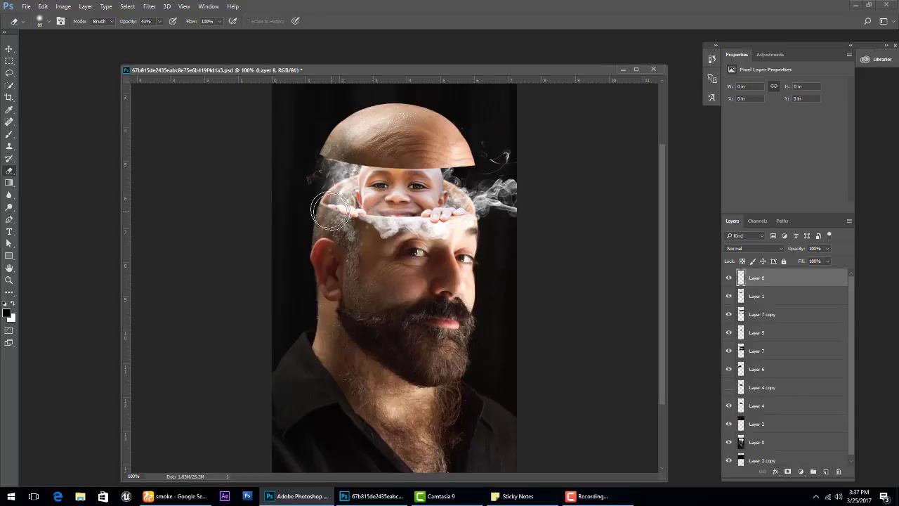
left_click(8, 135)
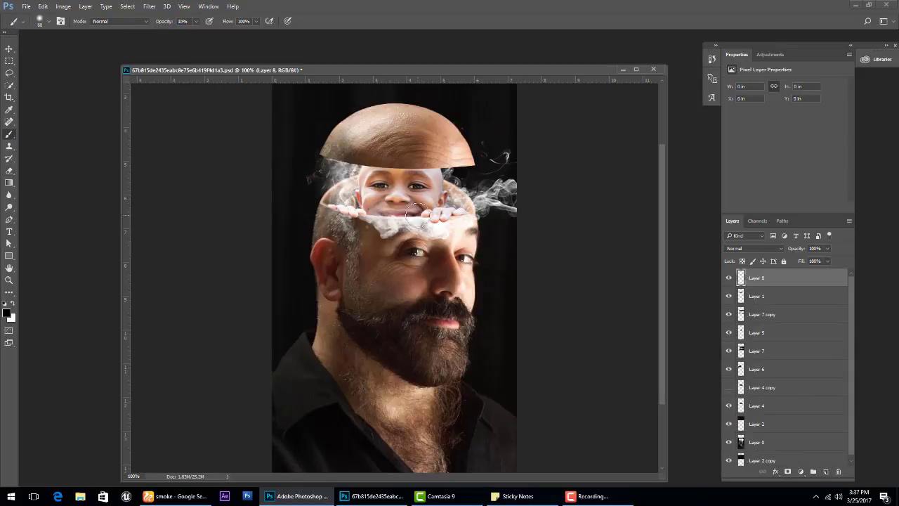
left_click_drag(411, 231, 422, 227)
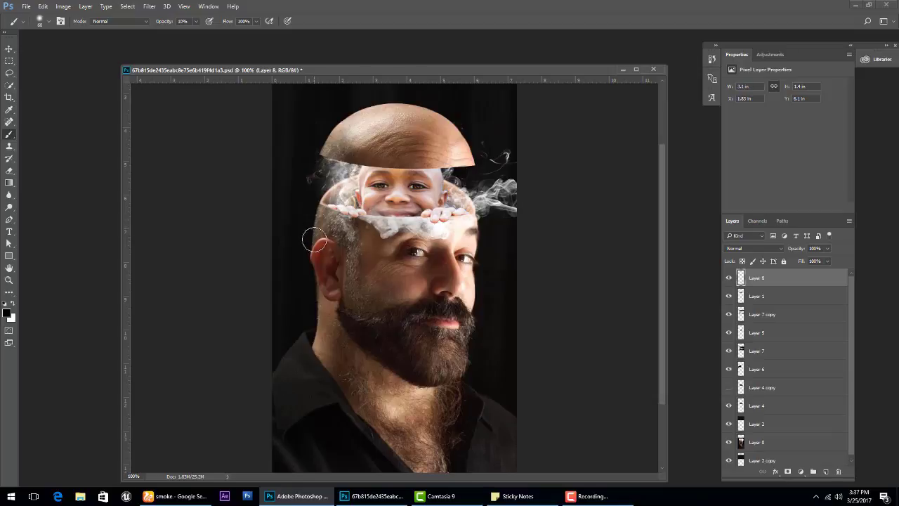
left_click(8, 50)
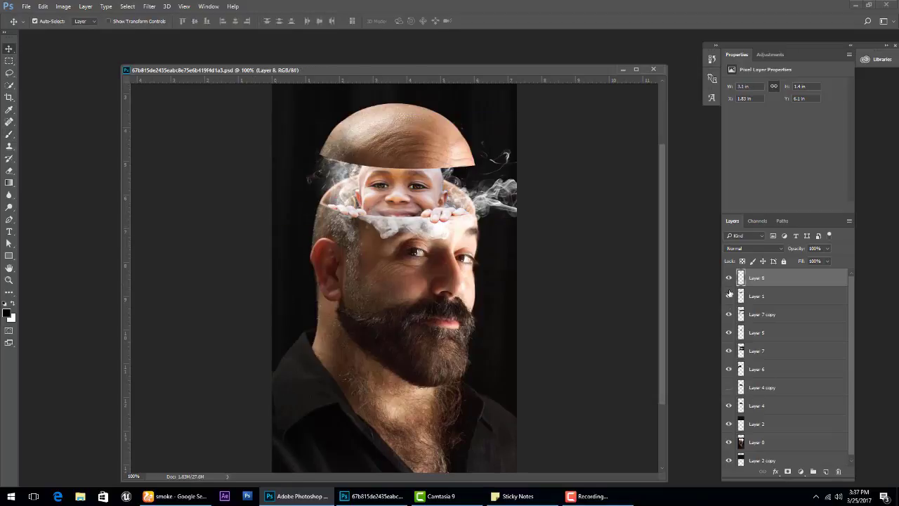
Compare the child's toothy and closed-mouth smiles, keeping the closed-mouth version
left_click(728, 314)
left_click(729, 314)
left_click(728, 314)
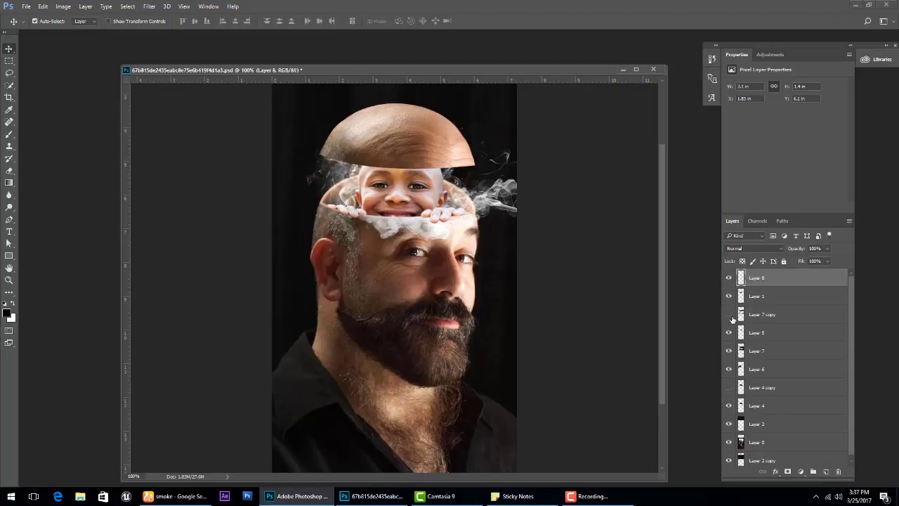
left_click(731, 318)
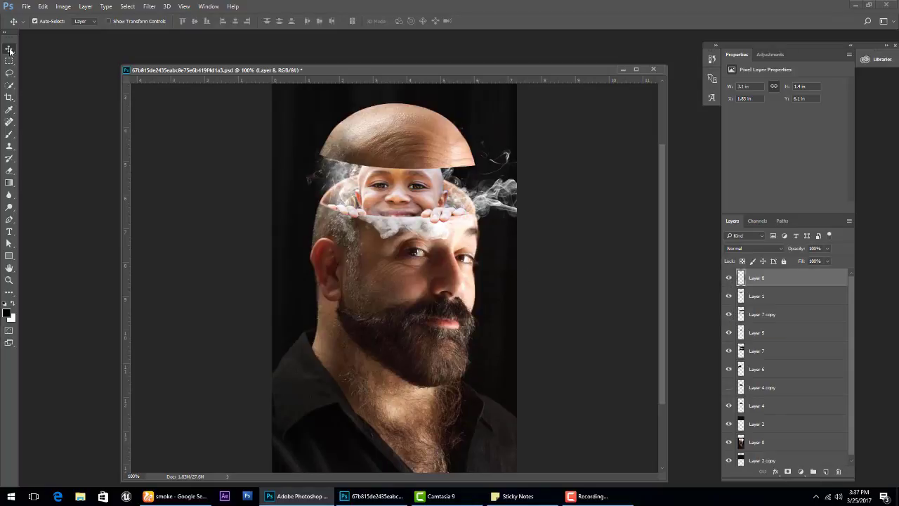
Save the composite and search Google Images for 'smoke from bowl'
key("ctrl+s")
left_click(176, 496)
left_click(122, 64)
type("from b")
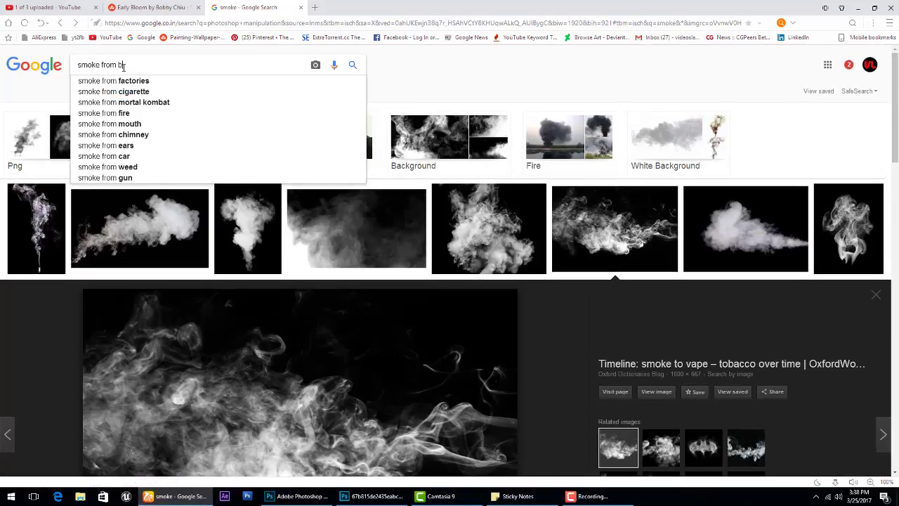
type("owl")
key("Return")
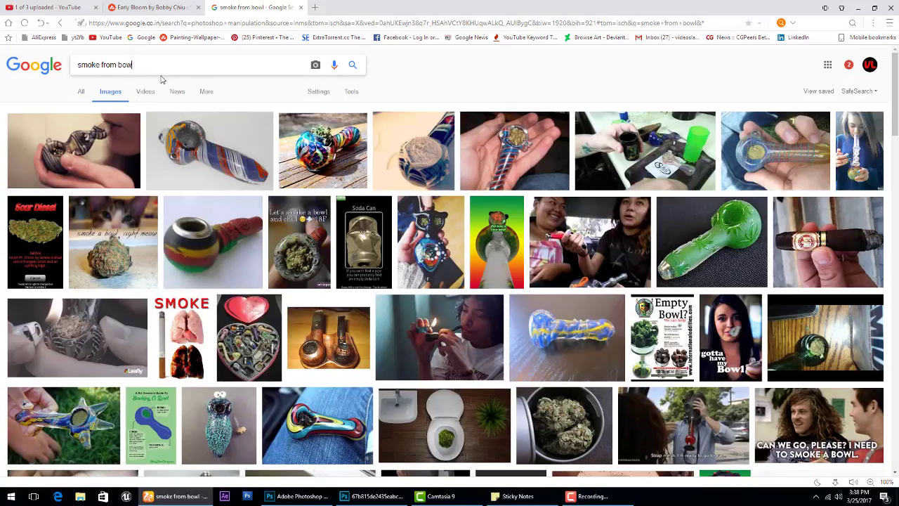
Search for 'smoke from chimney' and then 'magic smoke' images
key("BackSpace")
key("BackSpace")
key("BackSpace")
key("BackSpace")
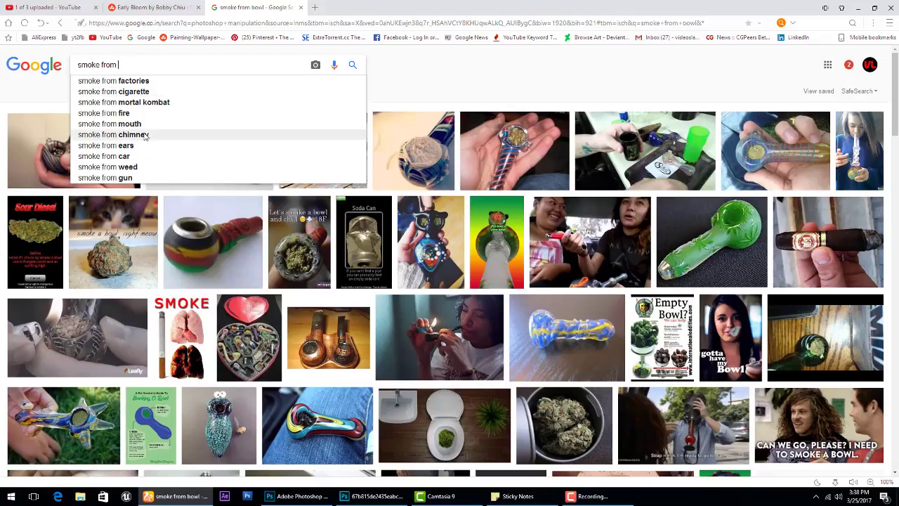
left_click(146, 135)
scroll(204, 208, "down", 2)
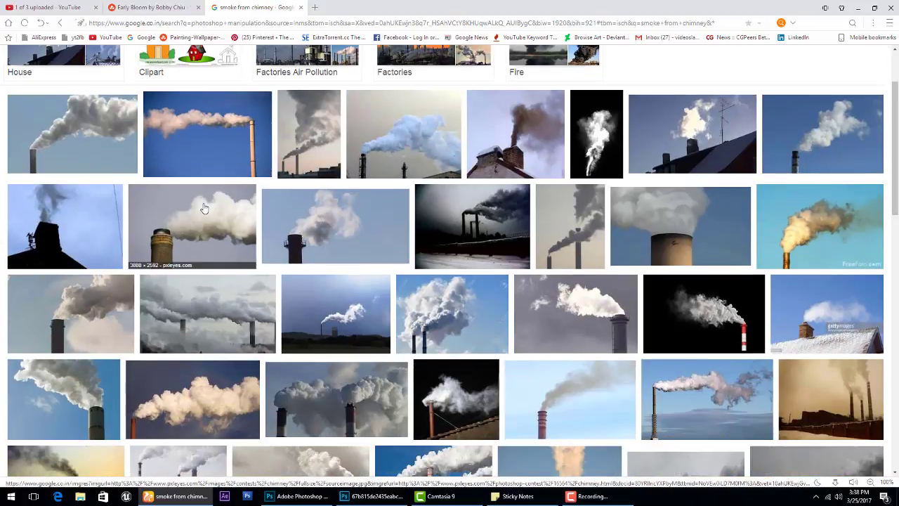
type("magic smok")
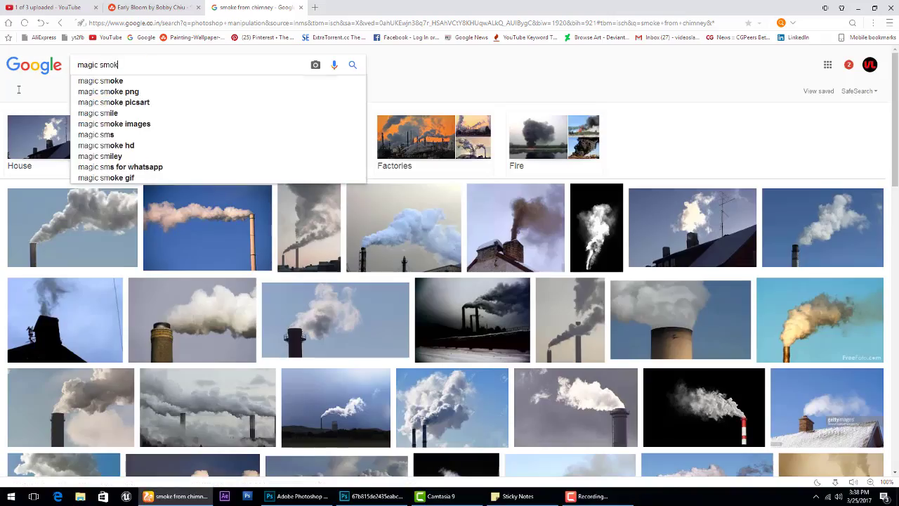
type("e")
key("Return")
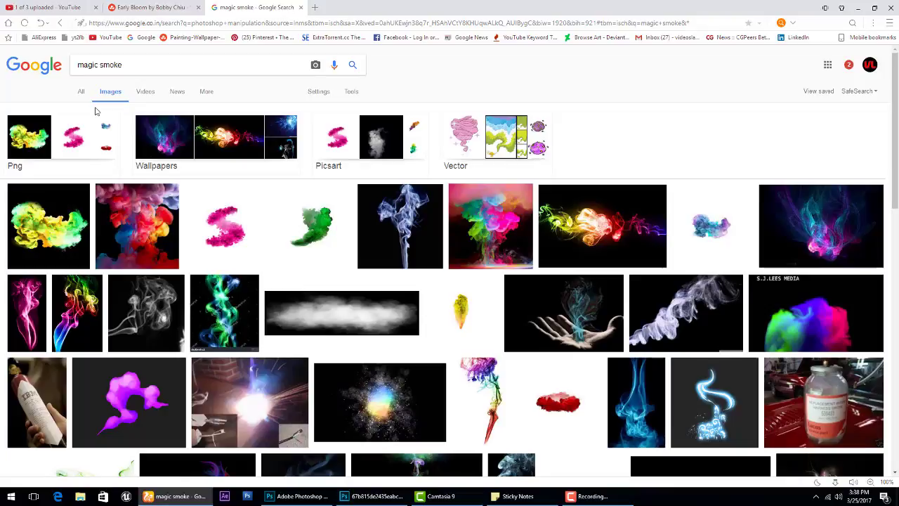
scroll(156, 164, "down", 2)
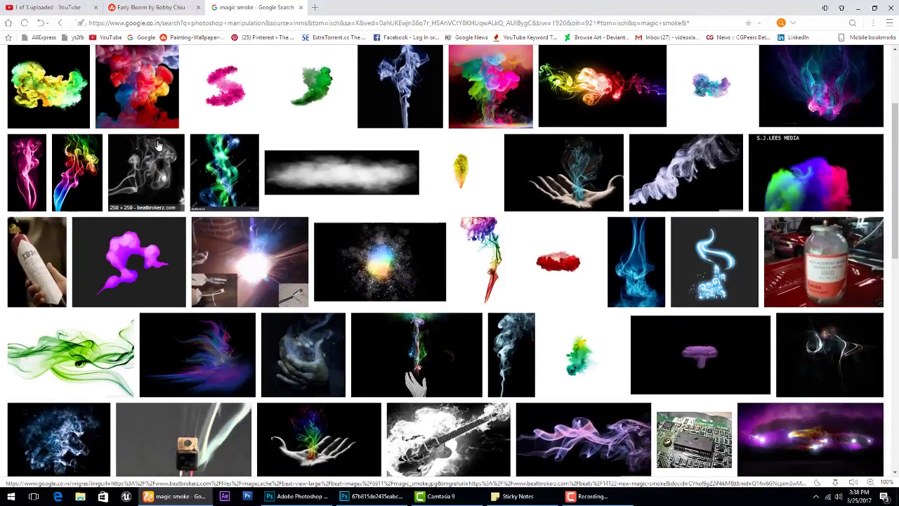
scroll(158, 144, "up", 2)
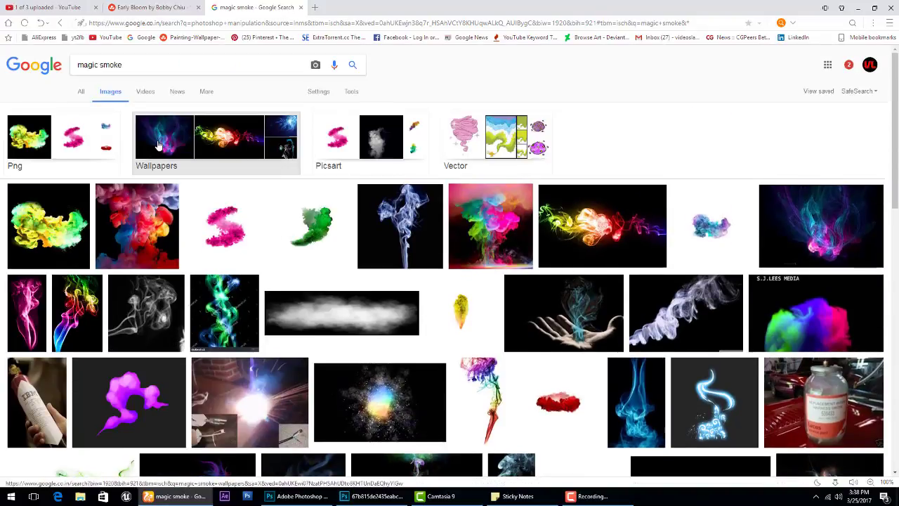
Search 'smoke footage' and bring up the options for a wispy smoke image
left_click(130, 65)
key("BackSpace")
key("BackSpace")
key("BackSpace")
key("BackSpace")
key("BackSpace")
key("BackSpace")
key("BackSpace")
key("BackSpace")
key("BackSpace")
type("s")
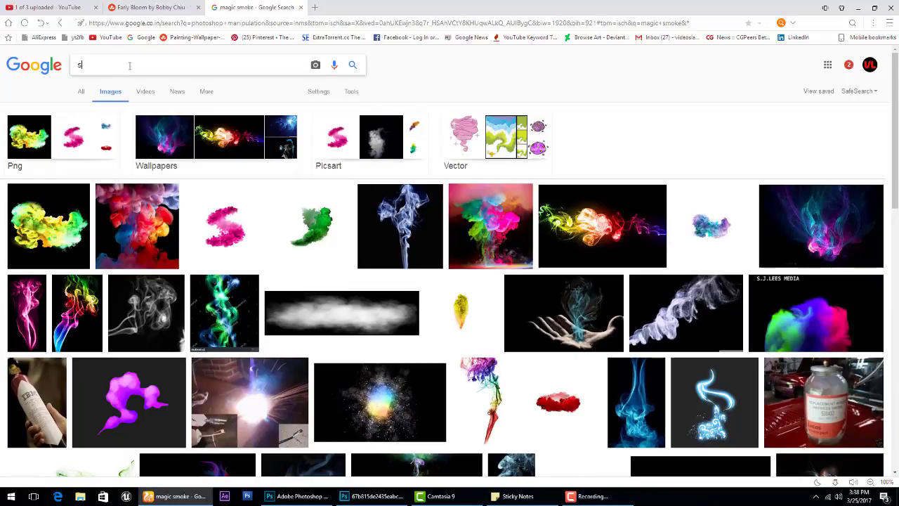
type("moke footage")
key("Return")
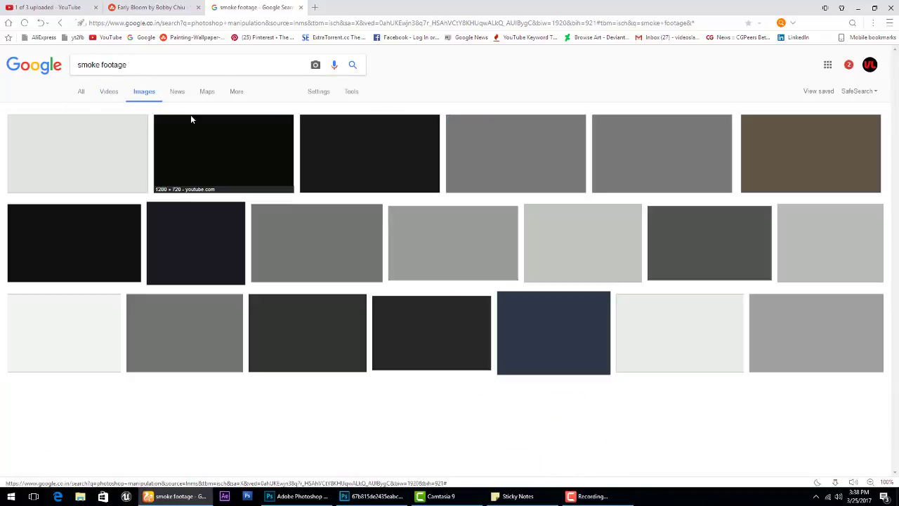
scroll(504, 259, "down", 1)
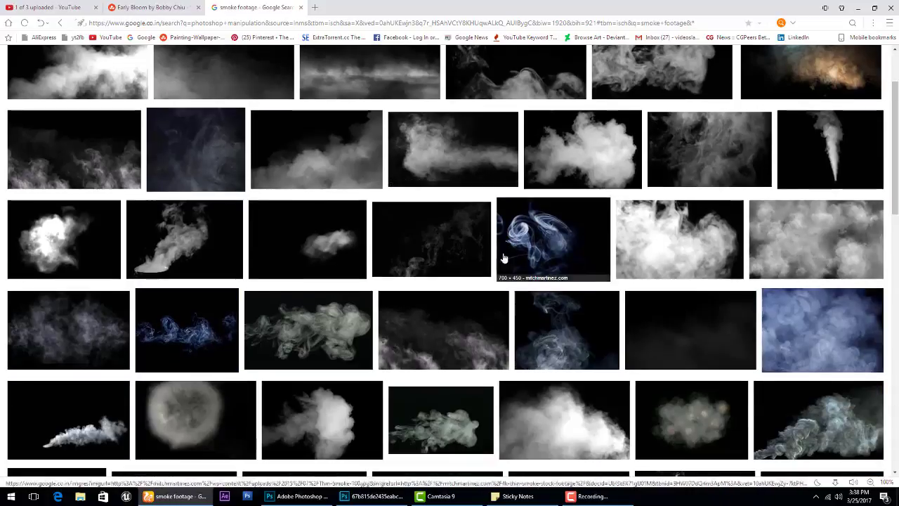
scroll(436, 241, "down", 1)
scroll(436, 241, "down", 1)
scroll(344, 205, "up", 1)
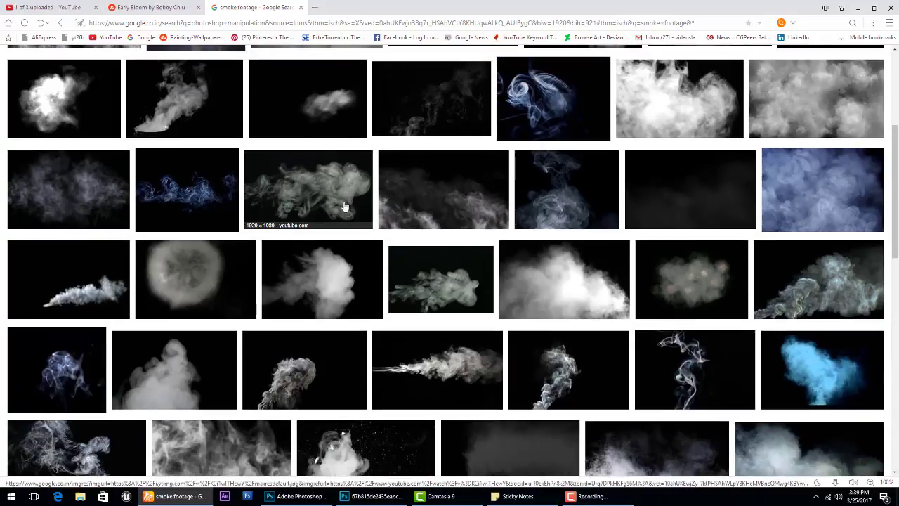
left_click(344, 206)
right_click(323, 251)
Paste the wispy smoke, shrink it to a small patch, Screen-blend it and move it over the skull cap
left_click(365, 344)
left_click(295, 496)
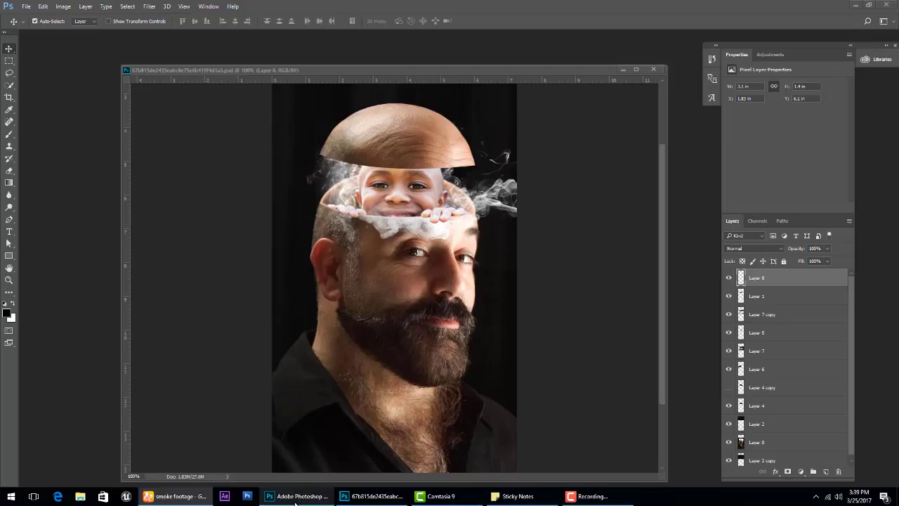
key("ctrl+v")
key("ctrl+t")
key("ctrl+minus")
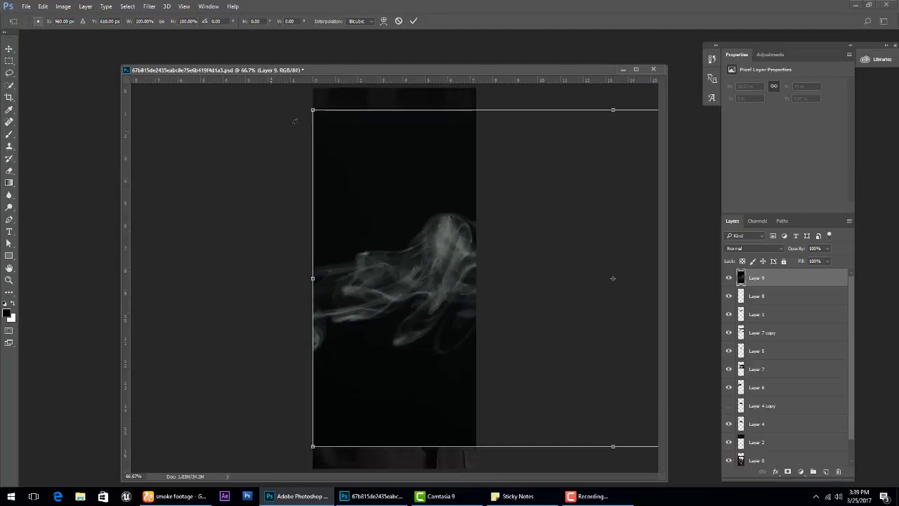
left_click_drag(313, 110, 362, 178)
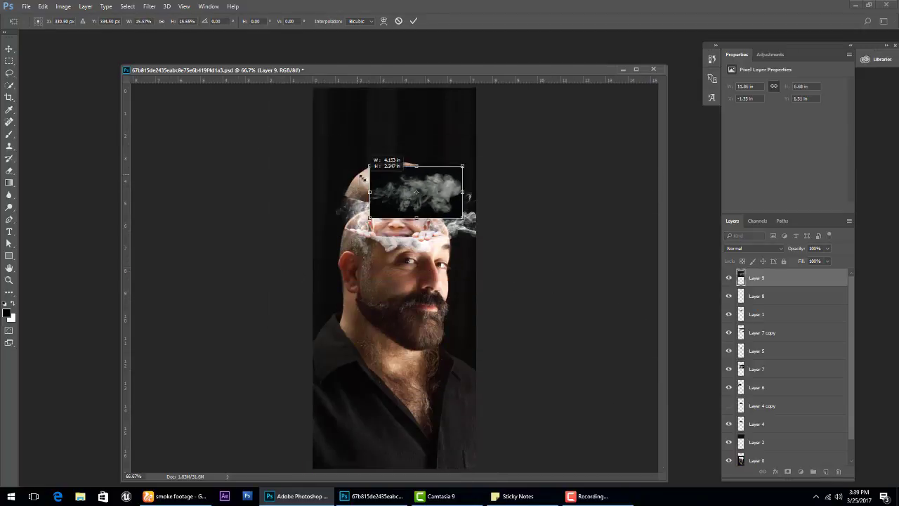
key("Return")
left_click(753, 248)
left_click(753, 313)
key("ctrl+plus")
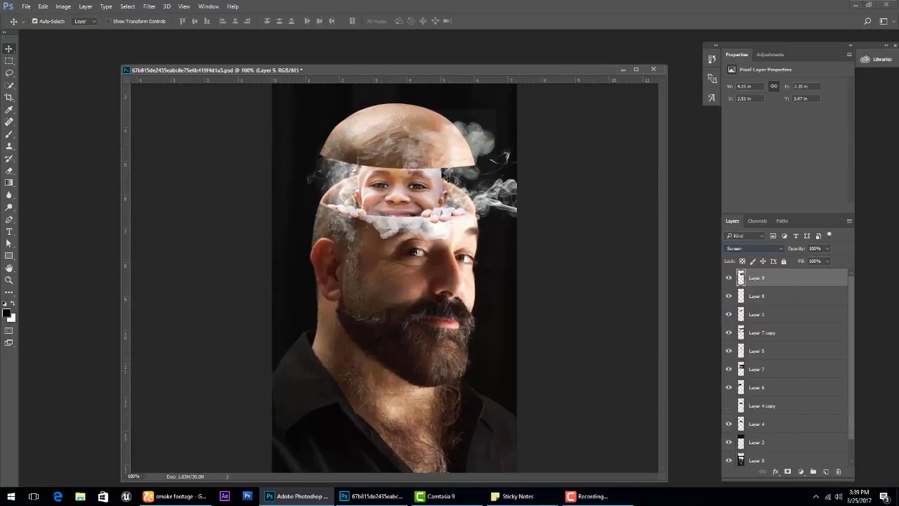
mouse_move(446, 178)
left_mouse_down()
mouse_move(364, 155)
mouse_move(372, 163)
left_mouse_up()
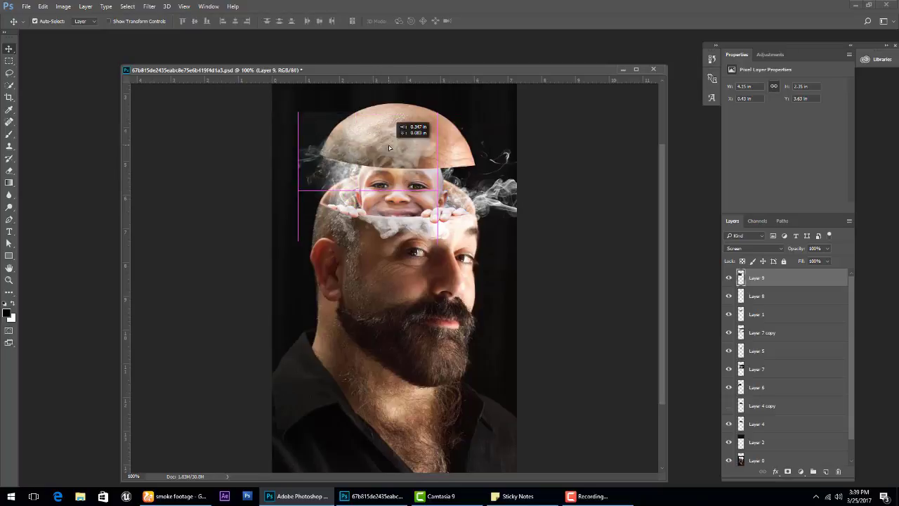
Brighten the smoke patch's highlights with Levels and erase its left wisps
key("ctrl+l")
left_click_drag(688, 265, 658, 265)
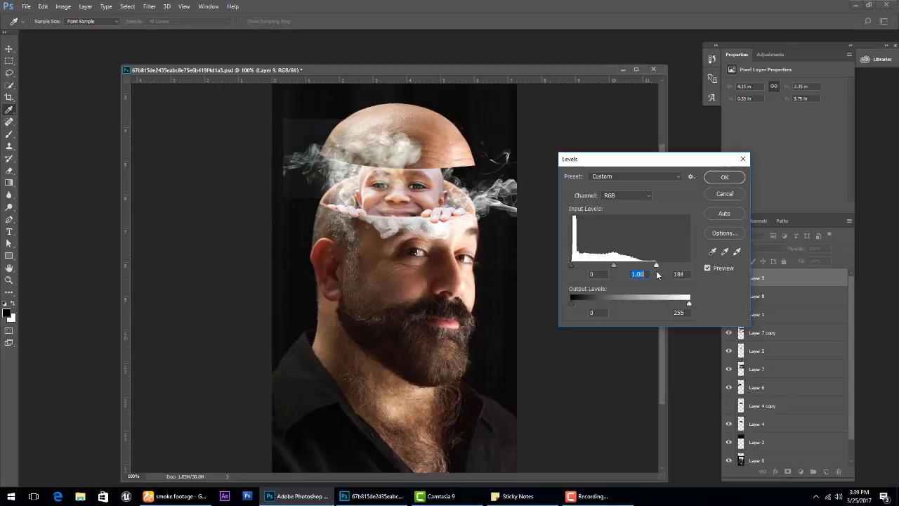
key("Return")
left_click(9, 170)
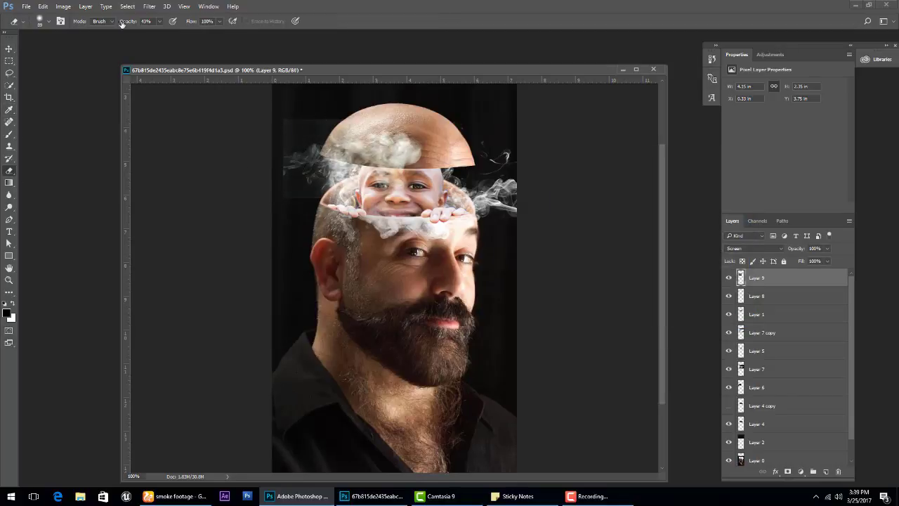
mouse_move(299, 166)
left_mouse_down()
mouse_move(327, 188)
mouse_move(309, 175)
mouse_move(330, 165)
left_mouse_up()
Delete the smoke patch and add a new empty layer next to Layer 5
key("ctrl+d")
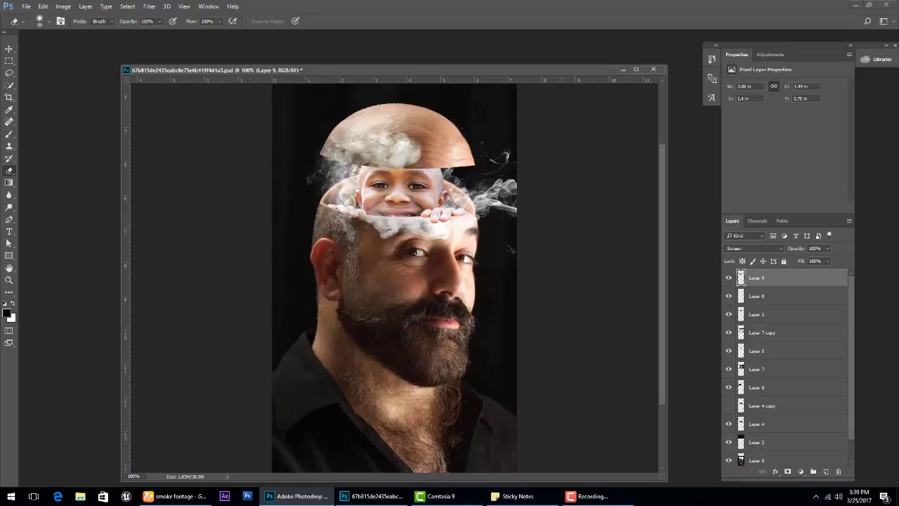
left_click(10, 48)
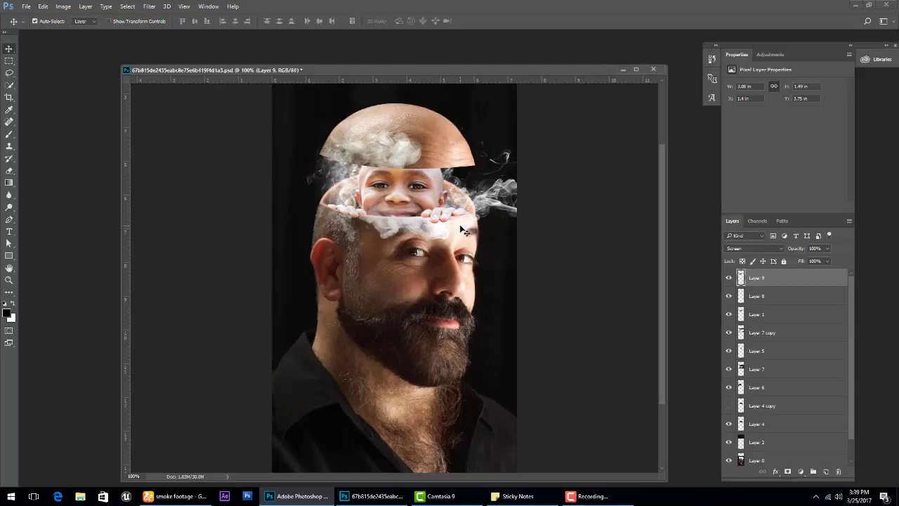
key("Delete")
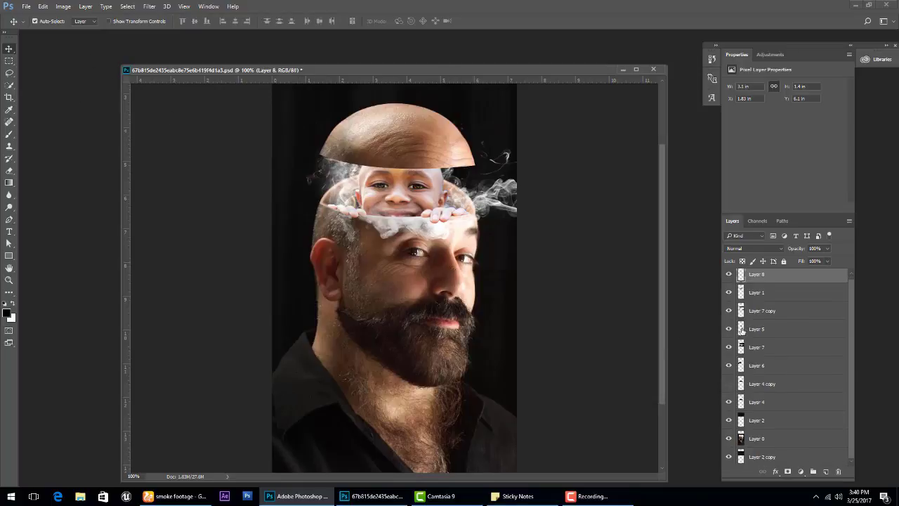
left_click(728, 296)
left_click(728, 295)
left_click(759, 329)
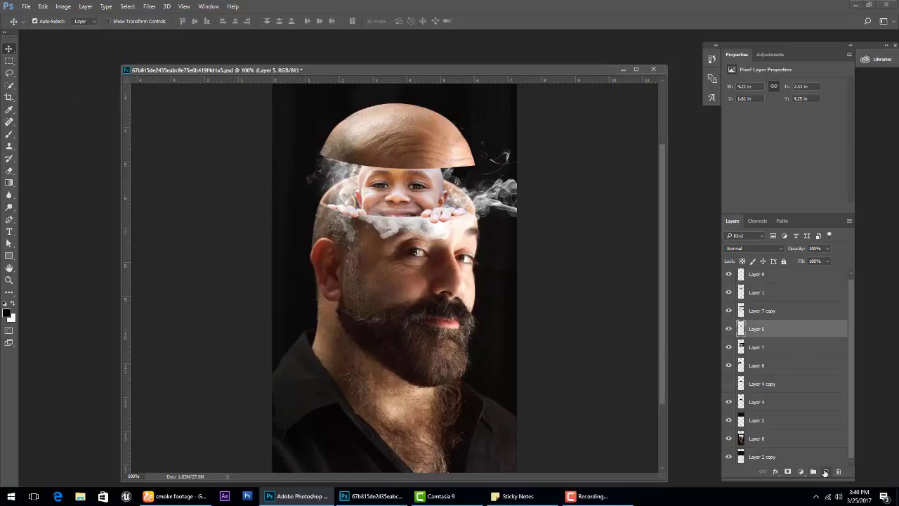
left_click(825, 472, "ctrl")
Fill the new layer with black and render a brightened Lens Flare behind the head
key("alt+BackSpace")
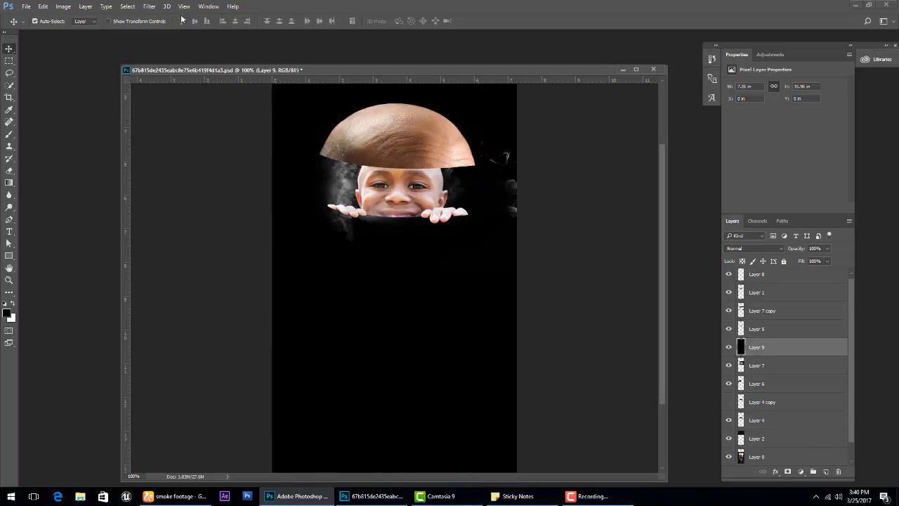
left_click(149, 6)
mouse_move(204, 154)
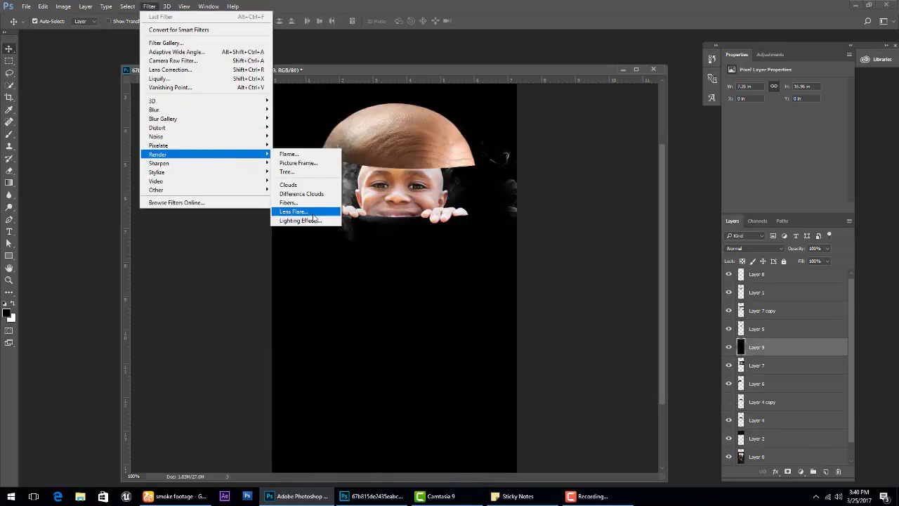
left_click(314, 213)
left_click_drag(419, 171, 412, 173)
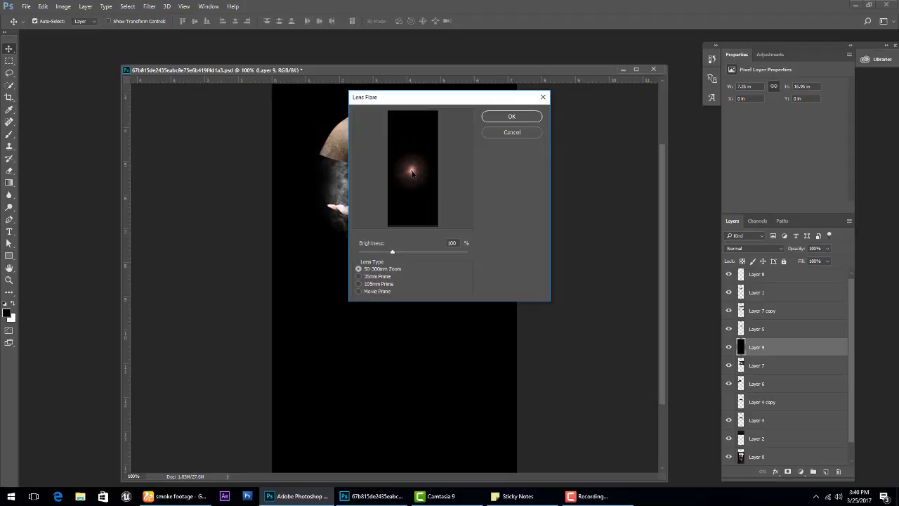
mouse_move(398, 256)
left_mouse_down()
mouse_move(402, 188)
mouse_move(409, 187)
left_mouse_up()
key("Return")
Set the flare layer to Screen and brighten its midtones with Levels
left_click(770, 254)
left_click(752, 314)
key("ctrl+l")
mouse_move(630, 267)
left_mouse_down()
mouse_move(601, 267)
mouse_move(614, 267)
left_mouse_up()
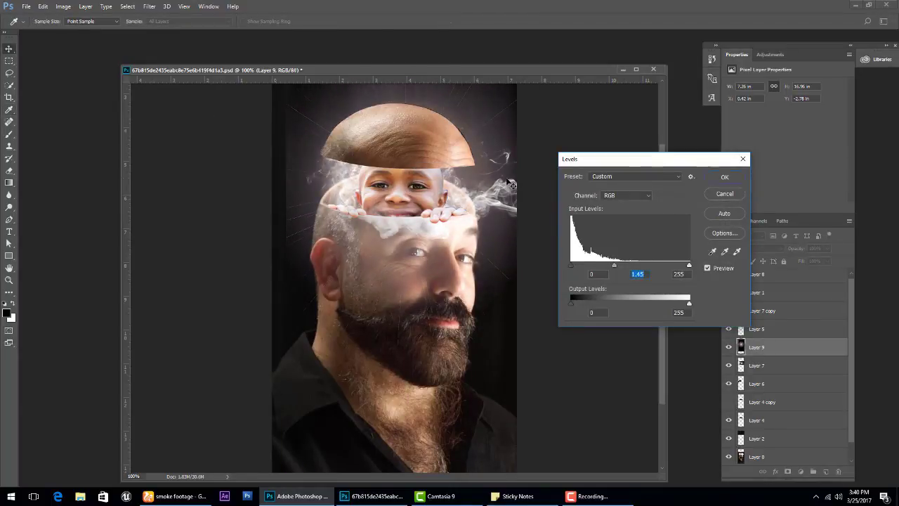
left_click(724, 177)
Set the eraser to 19% strength with a smaller brush to soften the flare's glow
key("e")
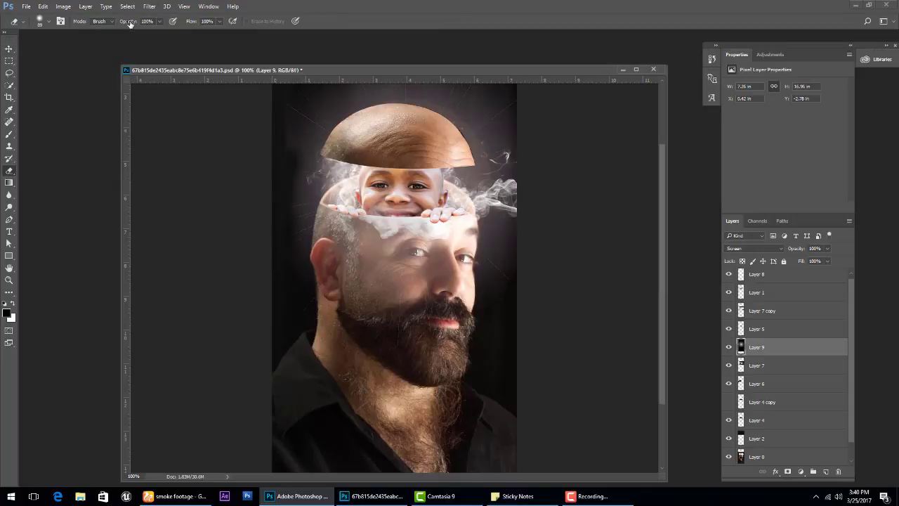
left_click_drag(130, 23, 92, 40)
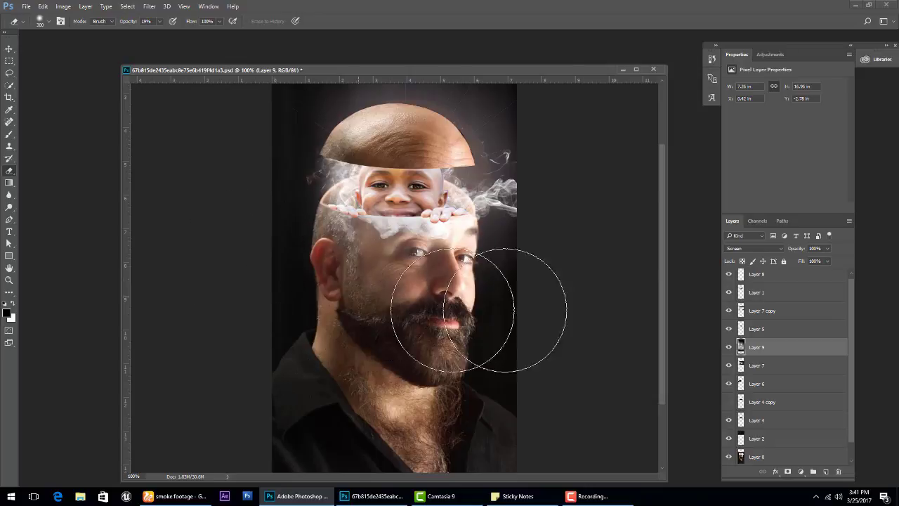
key("bracketleft")
key("bracketleft")
key("bracketleft")
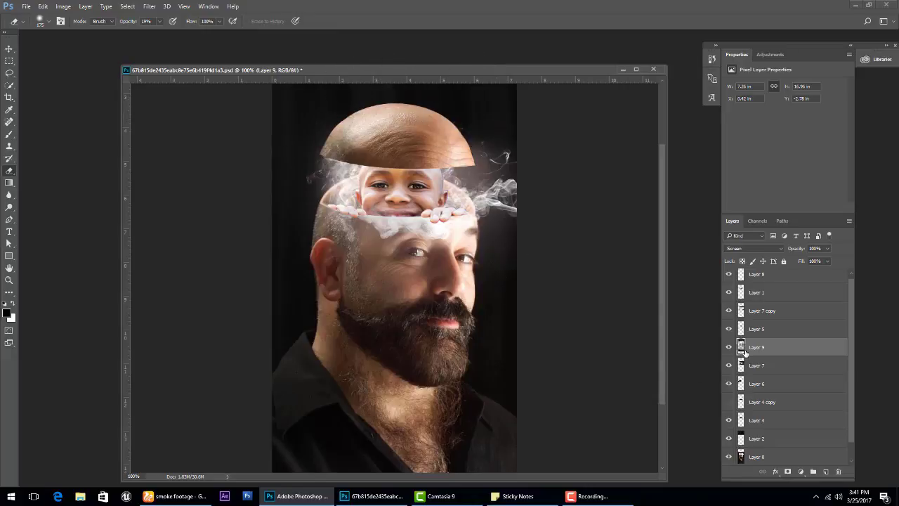
key("ctrl+u")
Colourize the smoke layer red with raised saturation and apply the Hue/Saturation change
left_click(711, 429)
left_click_drag(598, 403, 651, 403)
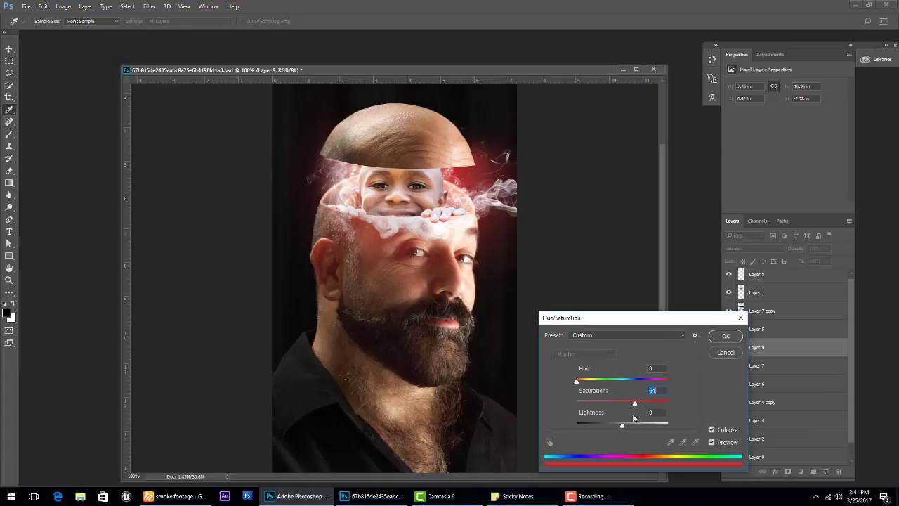
key("Return")
key("e")
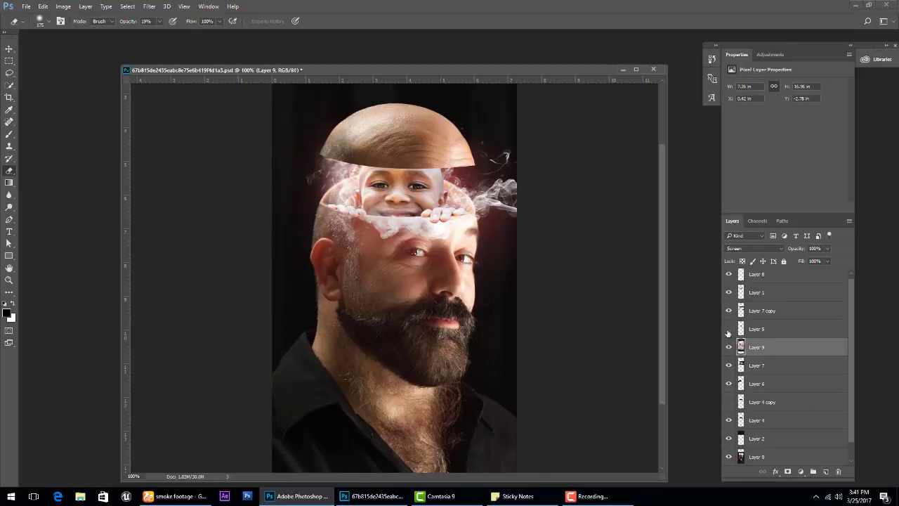
Add a new layer above Layer 9 and paint red around the child's head
left_click(826, 471)
left_click(6, 313)
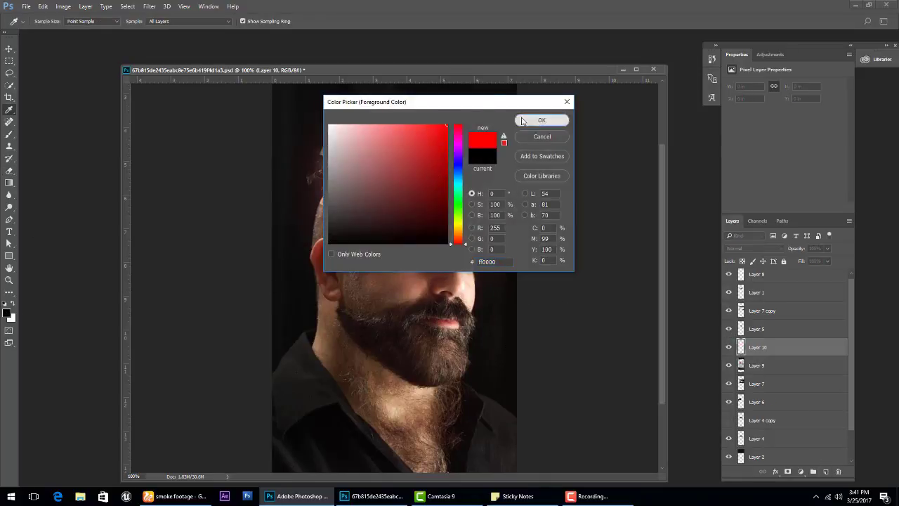
key("Return")
left_click(10, 134)
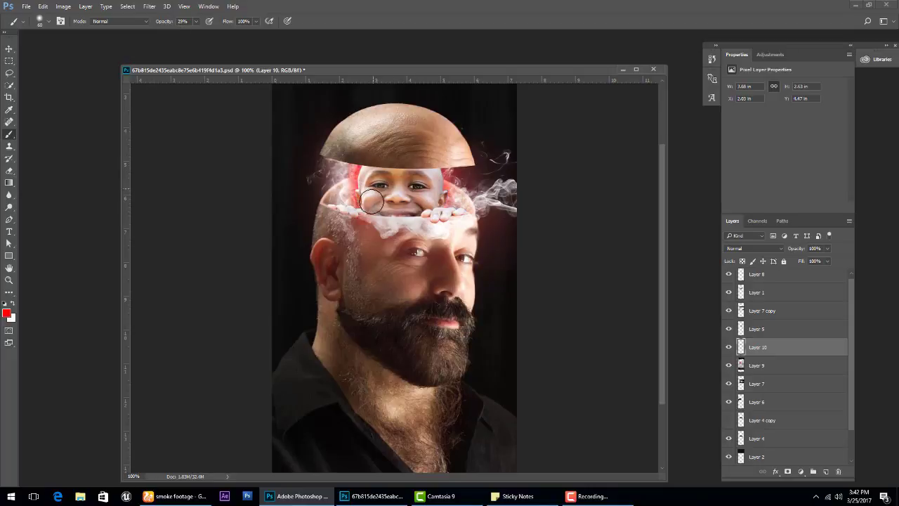
Soften the red paint into a faint glow with a Gaussian Blur
left_click(149, 7)
mouse_move(154, 110)
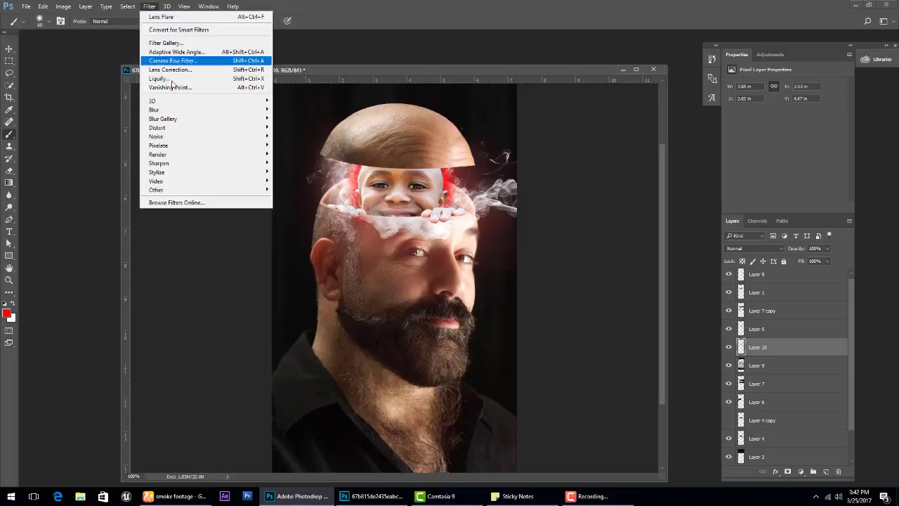
left_click(301, 145)
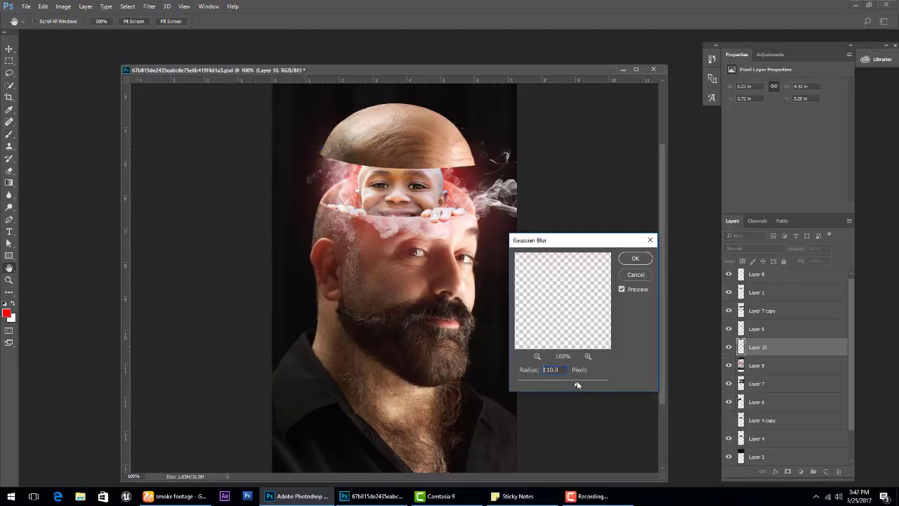
left_click(577, 382)
left_click(635, 259)
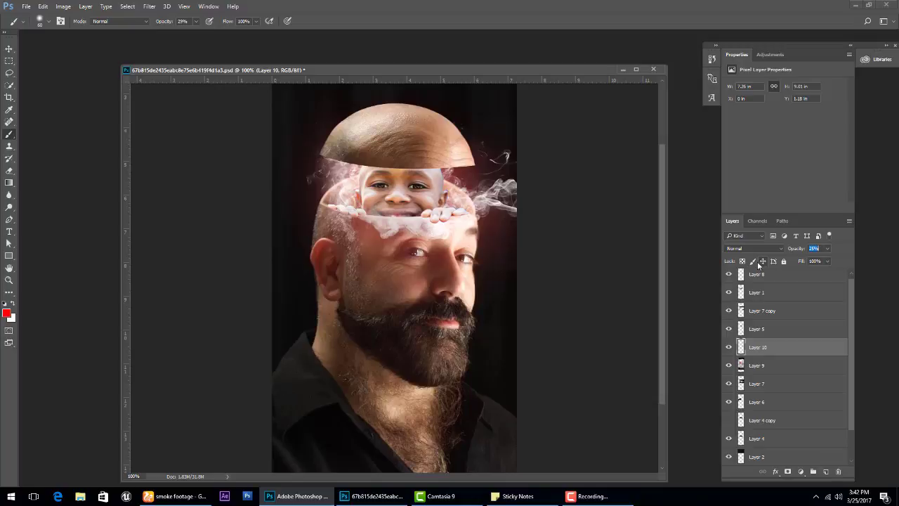
Give Layer 5 a drop shadow: opacity about 71%, angle 58, distance 3, spread 0, size 7
double_click(741, 328)
left_click(523, 308)
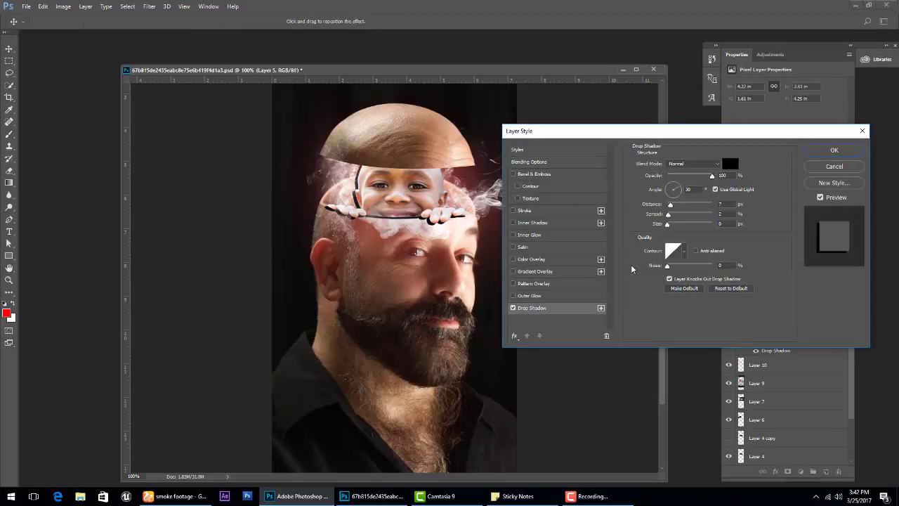
mouse_move(673, 190)
left_mouse_down()
mouse_move(675, 223)
mouse_move(672, 204)
left_mouse_up()
left_click(684, 176)
left_click(676, 186)
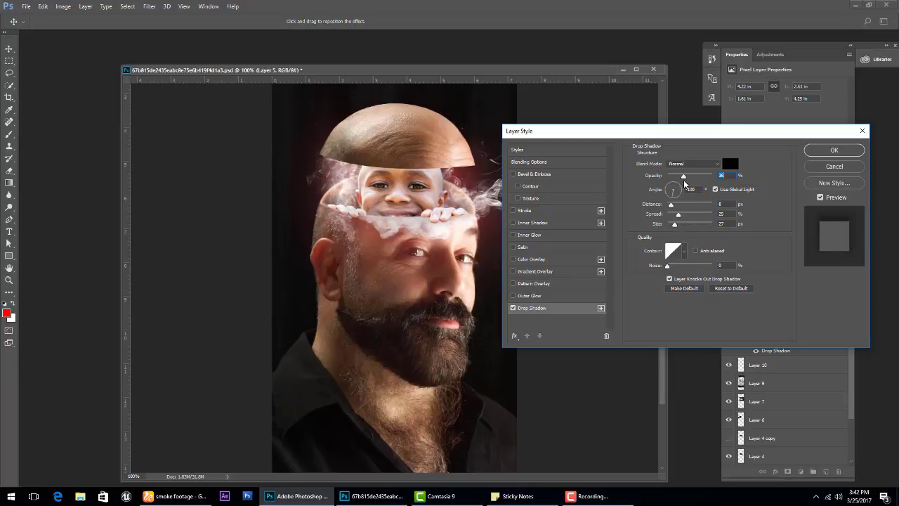
mouse_move(674, 223)
left_mouse_down()
mouse_move(668, 204)
mouse_move(699, 176)
left_mouse_up()
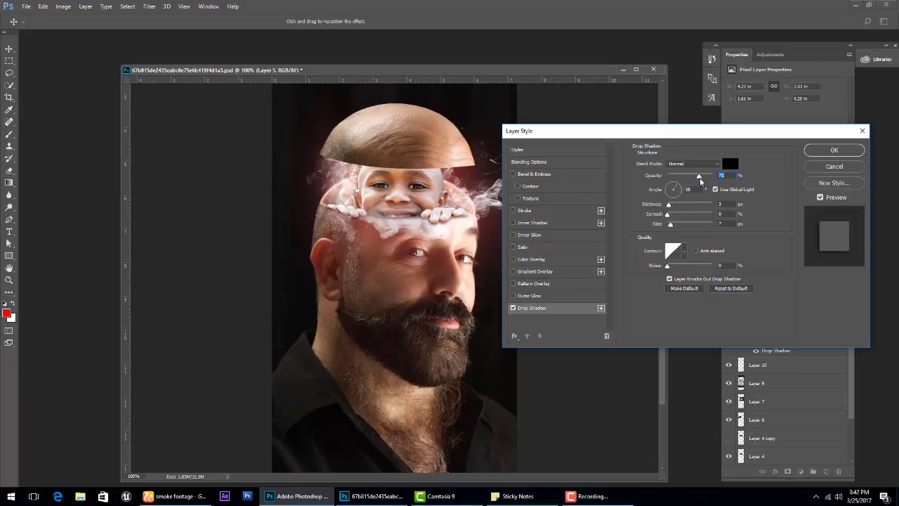
left_click(834, 150)
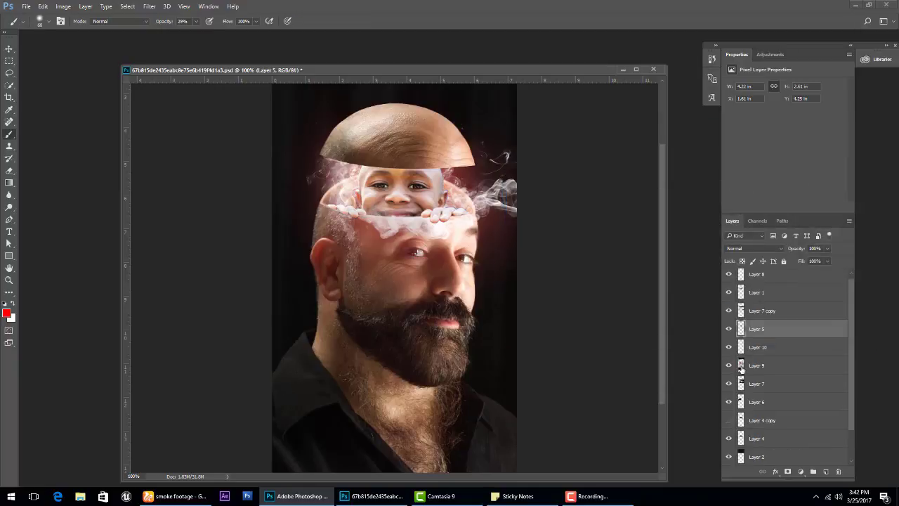
Duplicate Layer 5, fill the copy solid black, and move it below Layer 5
key("ctrl+j")
left_click(740, 347, "ctrl")
key("d")
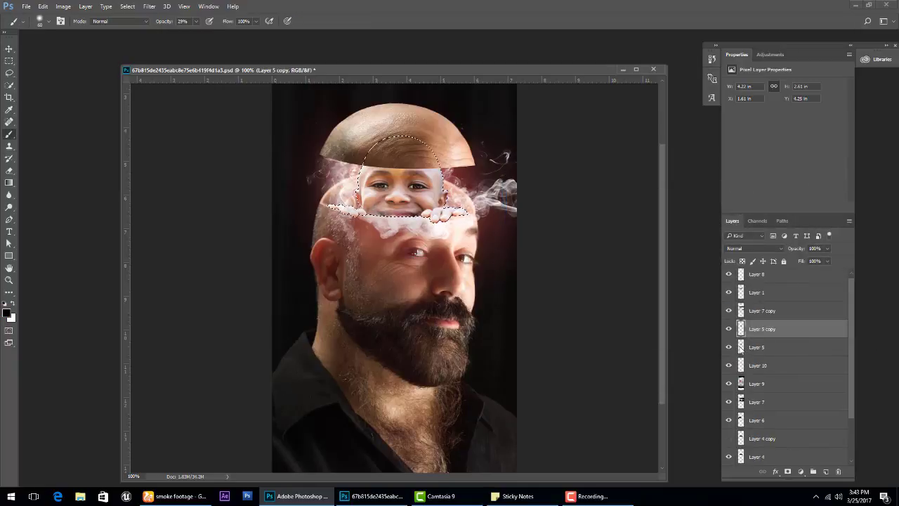
key("alt+BackSpace")
left_click_drag(743, 335, 741, 358)
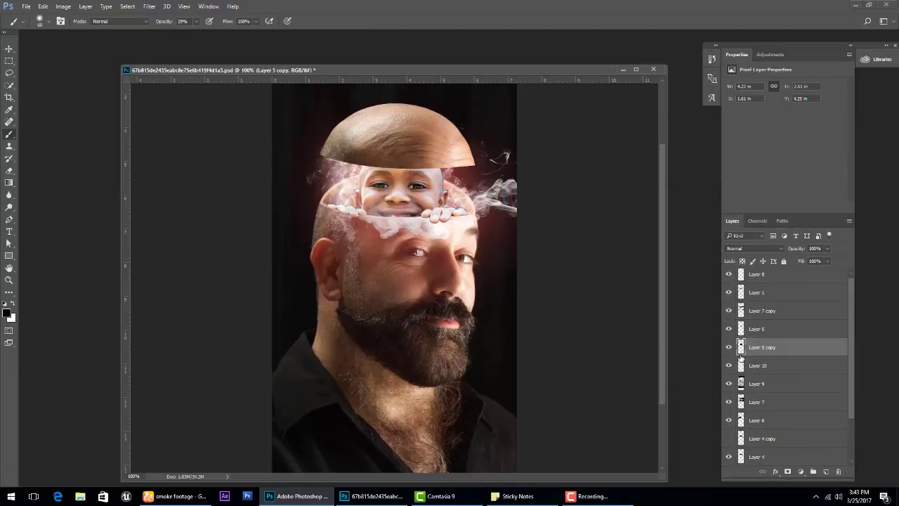
Transform the black copy and smudge its edges into the smoke near the child's hands
key("ctrl+t")
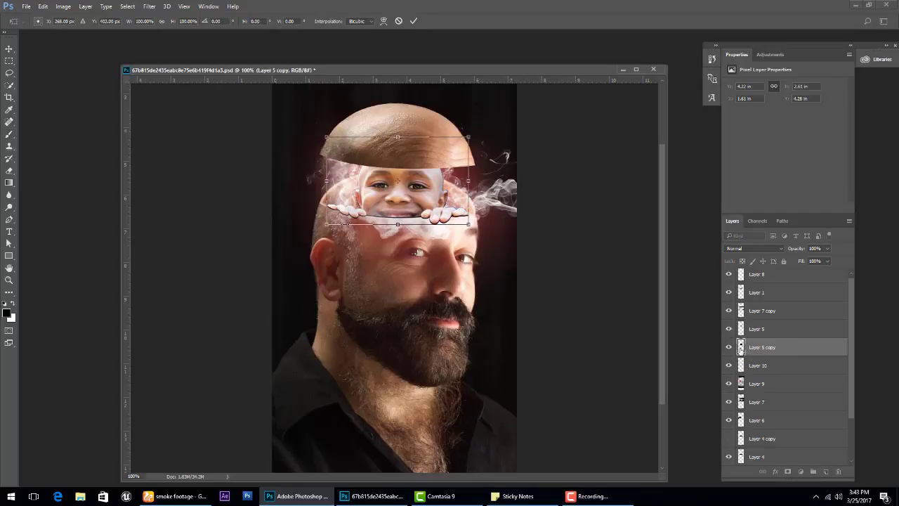
key("Return")
key("b")
left_click(8, 195)
left_click_drag(379, 210, 461, 214)
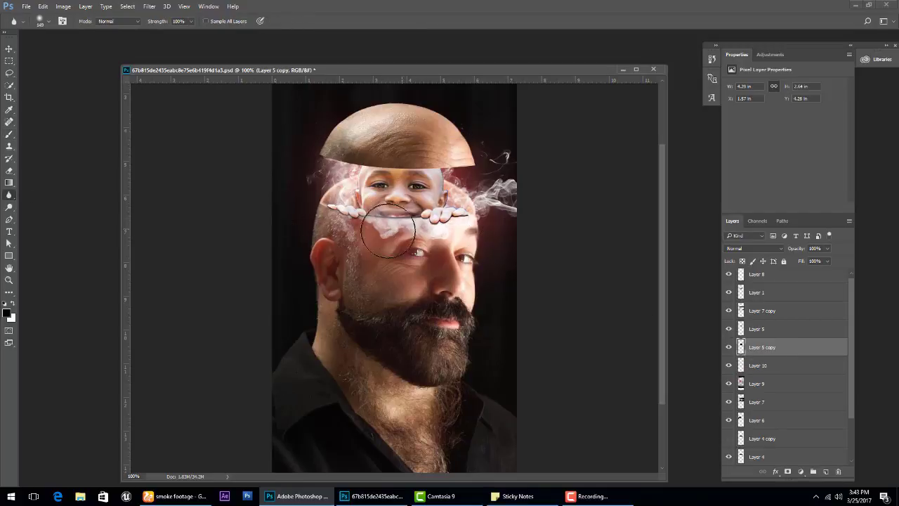
left_click_drag(330, 198, 355, 194)
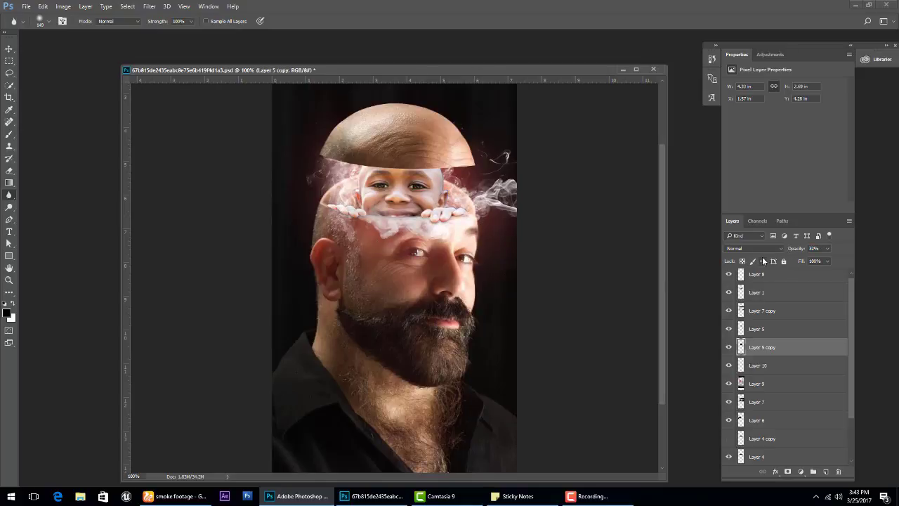
key("ctrl+plus")
Toggle the Layer 7 smoke off and on to compare, then select Layer 7
left_click(9, 49)
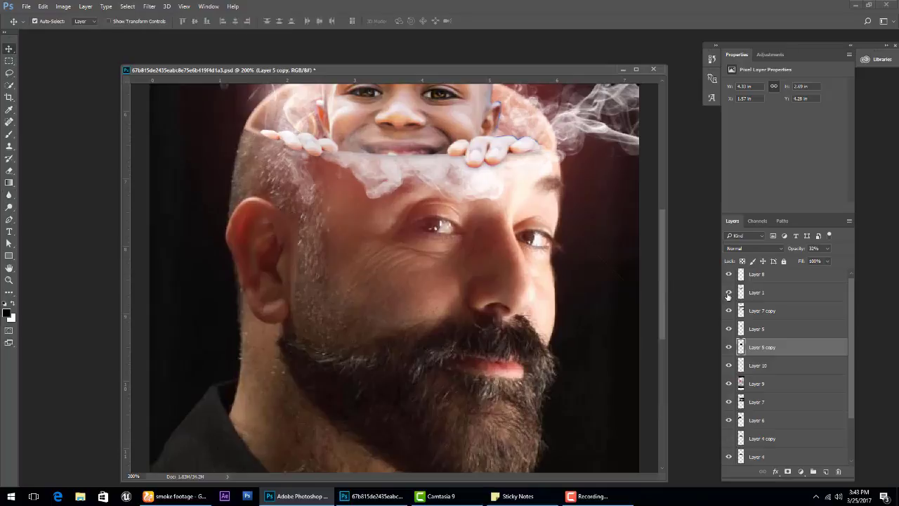
left_click(728, 401)
left_click(728, 401)
left_click(730, 401)
left_click(730, 400)
left_click(742, 401)
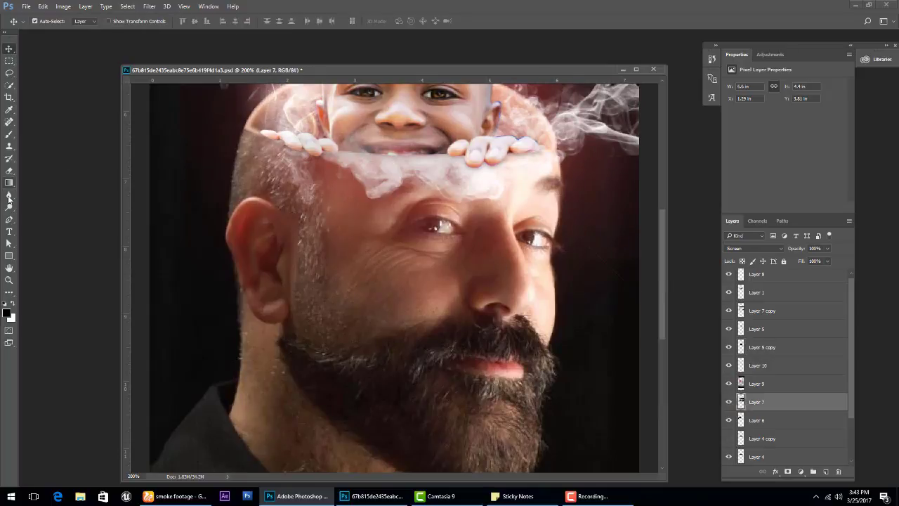
Erase the Layer 7 smoke along the edge under the child's mouth at full opacity
left_click(8, 170)
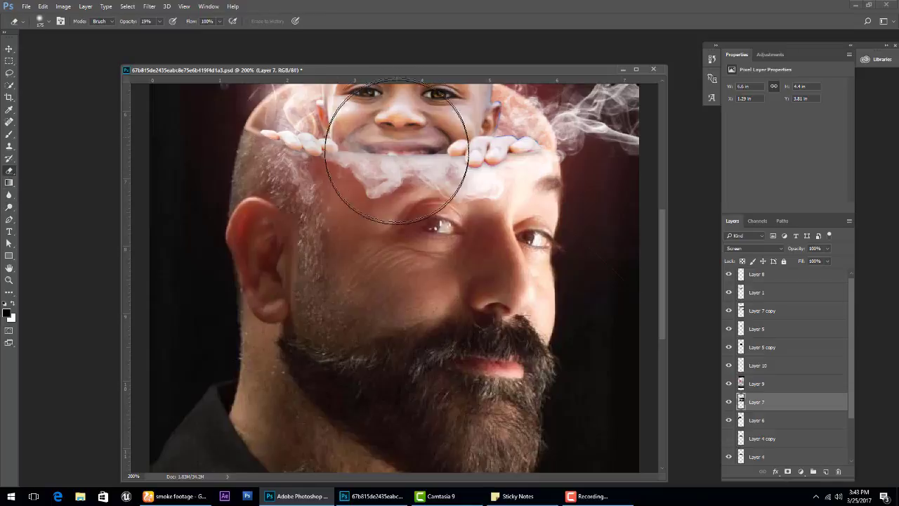
right_click(370, 225)
key("Return")
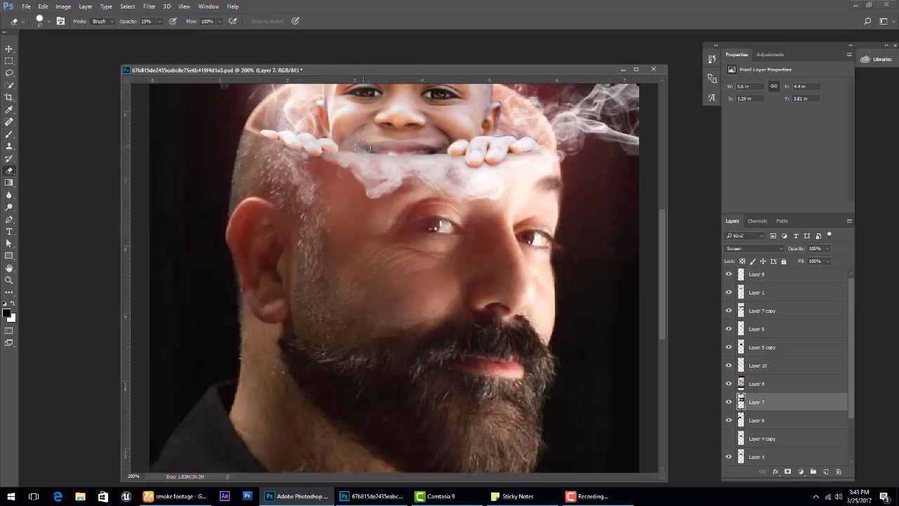
key("0")
mouse_move(343, 145)
left_mouse_down()
mouse_move(439, 150)
mouse_move(383, 149)
left_mouse_up()
Lightly erase the smoke over the child's mouth with the eraser at 51% opacity
key("5")
key("1")
right_click(383, 257)
left_click(430, 152)
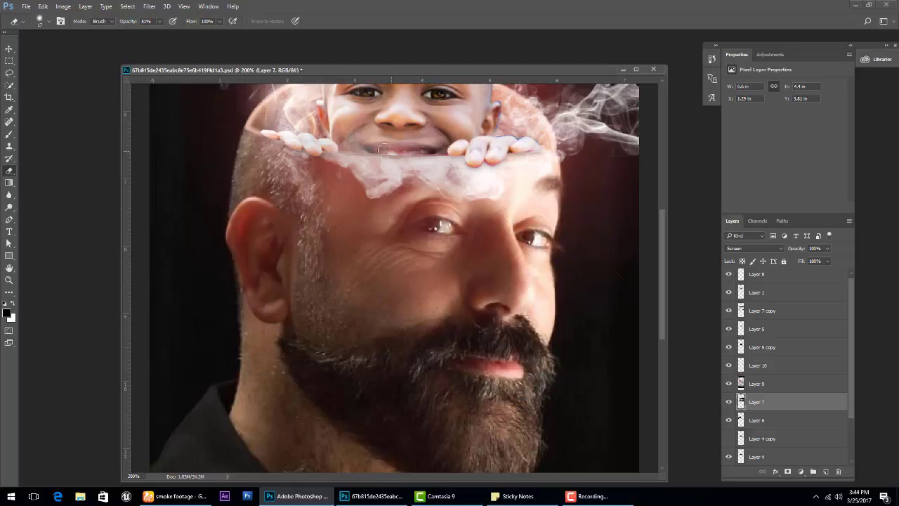
mouse_move(384, 149)
left_mouse_down()
mouse_move(342, 147)
mouse_move(422, 151)
mouse_move(408, 153)
left_mouse_up()
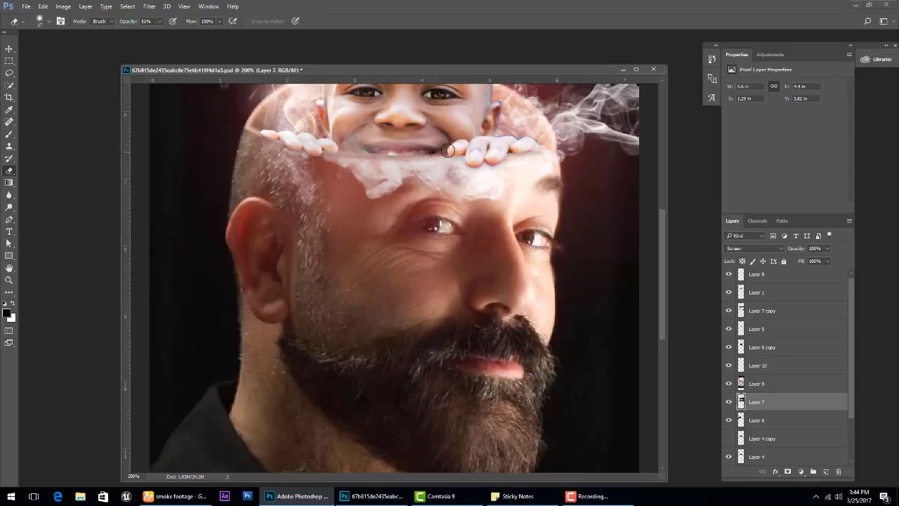
key("ctrl+minus")
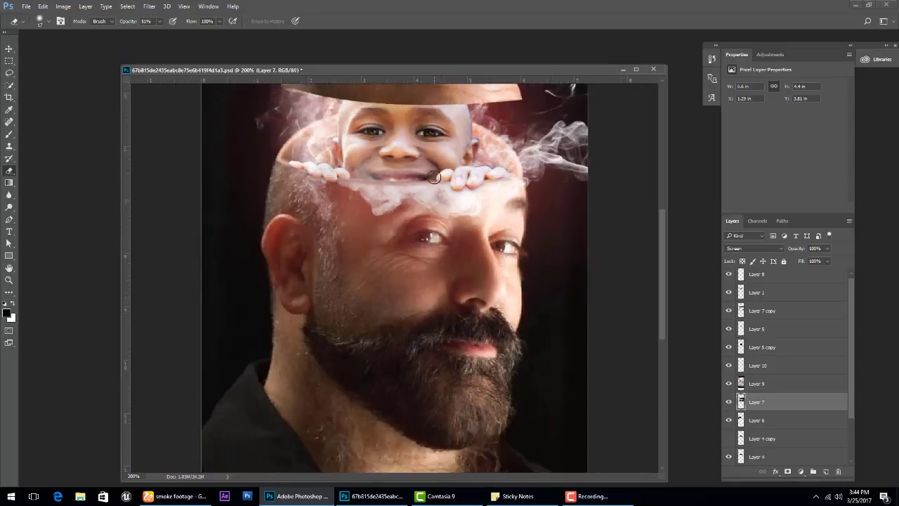
key("ctrl+plus")
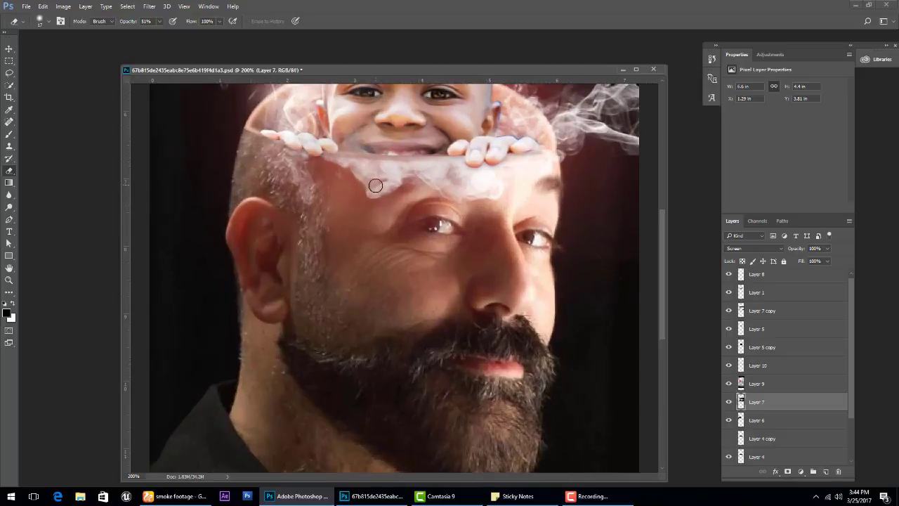
key("ctrl+minus")
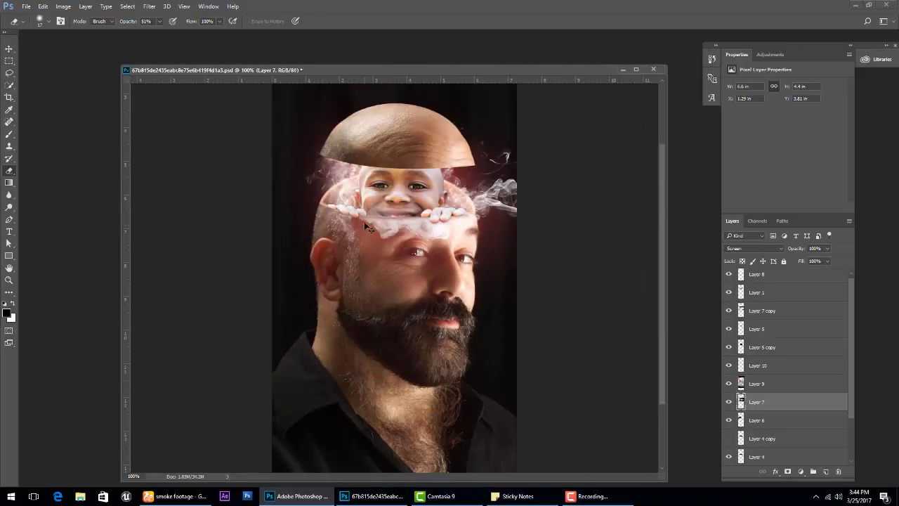
key("ctrl+minus")
left_click_drag(397, 72, 297, 52)
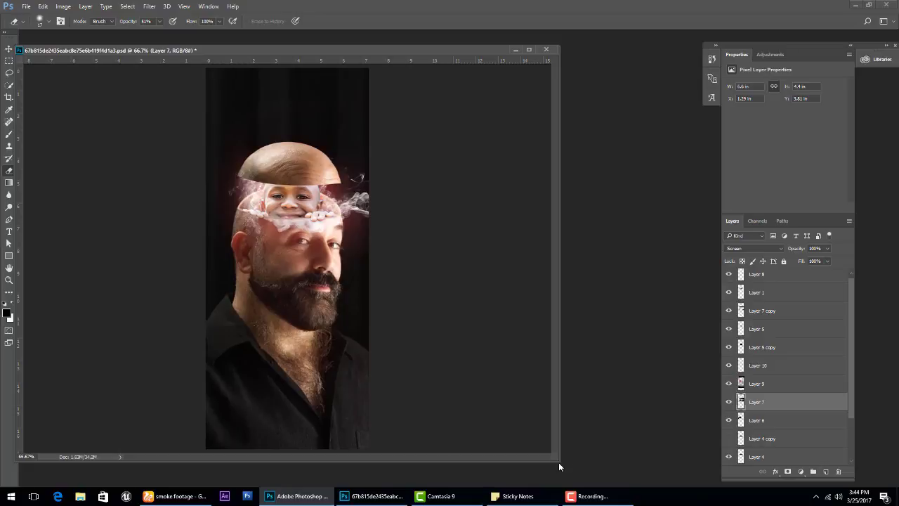
Narrow the composite window and open the original portrait jpg from the Desktop
left_click_drag(561, 465, 312, 465)
key("ctrl+o")
left_click(40, 71)
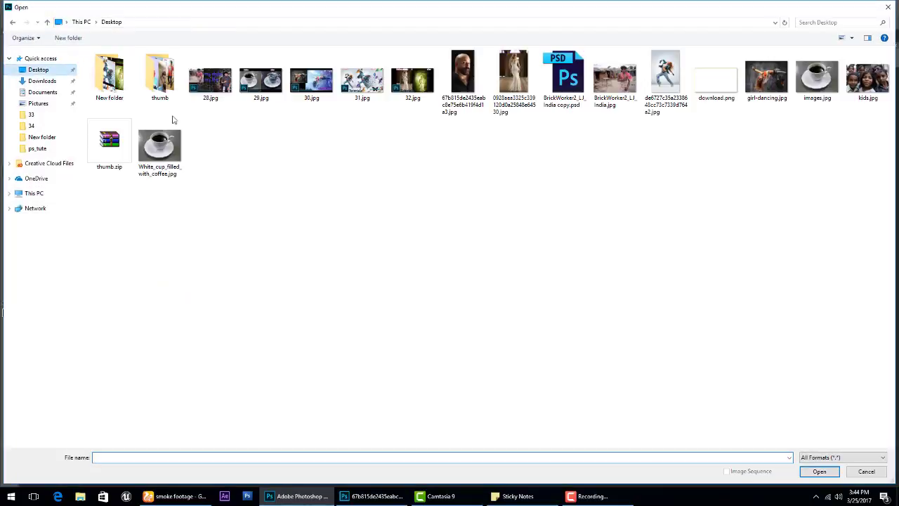
double_click(469, 88)
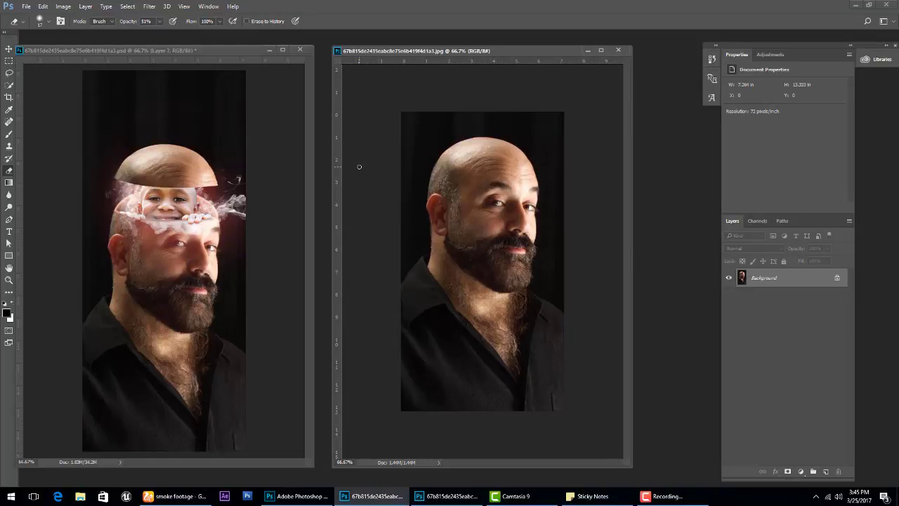
left_click(664, 496)
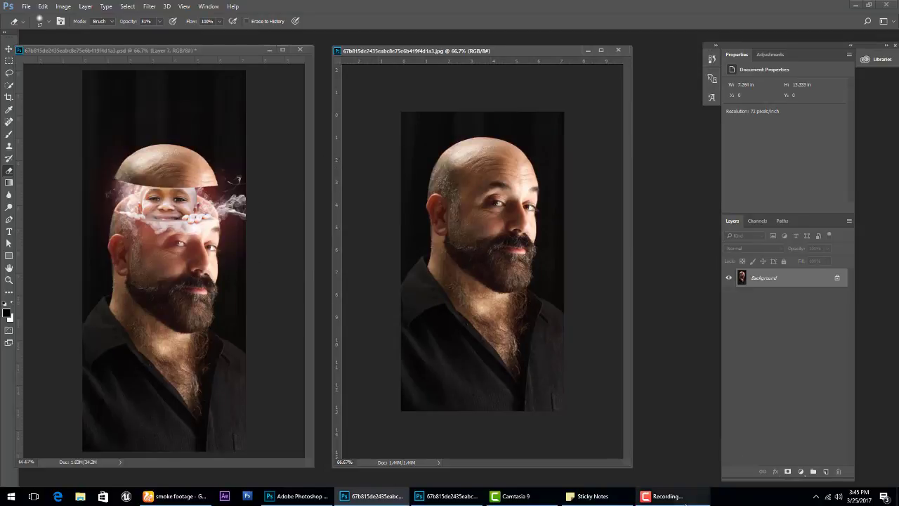